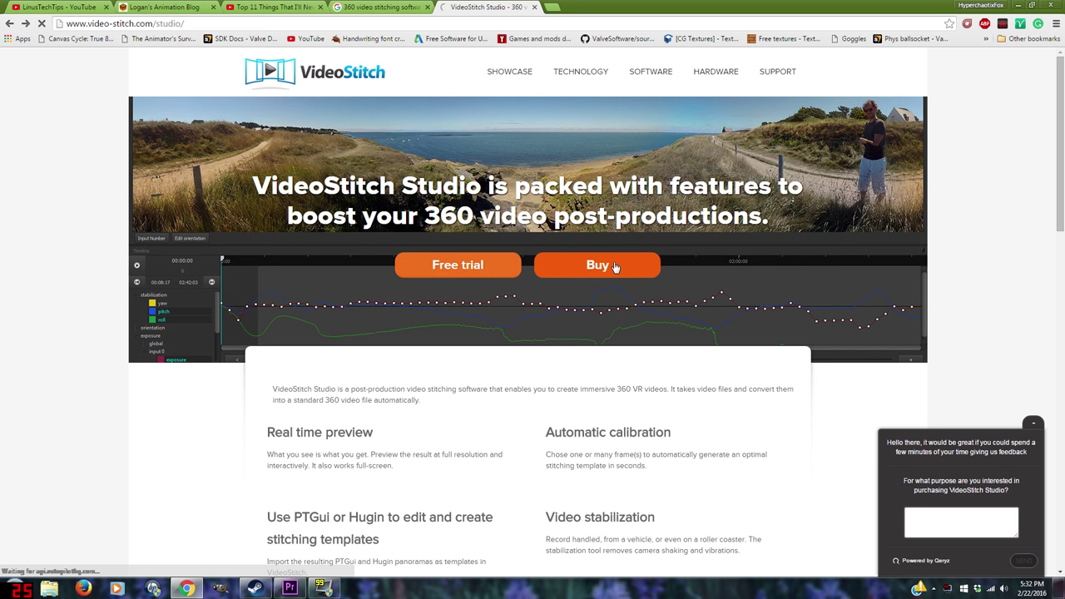
pyautogui.click(614, 266)
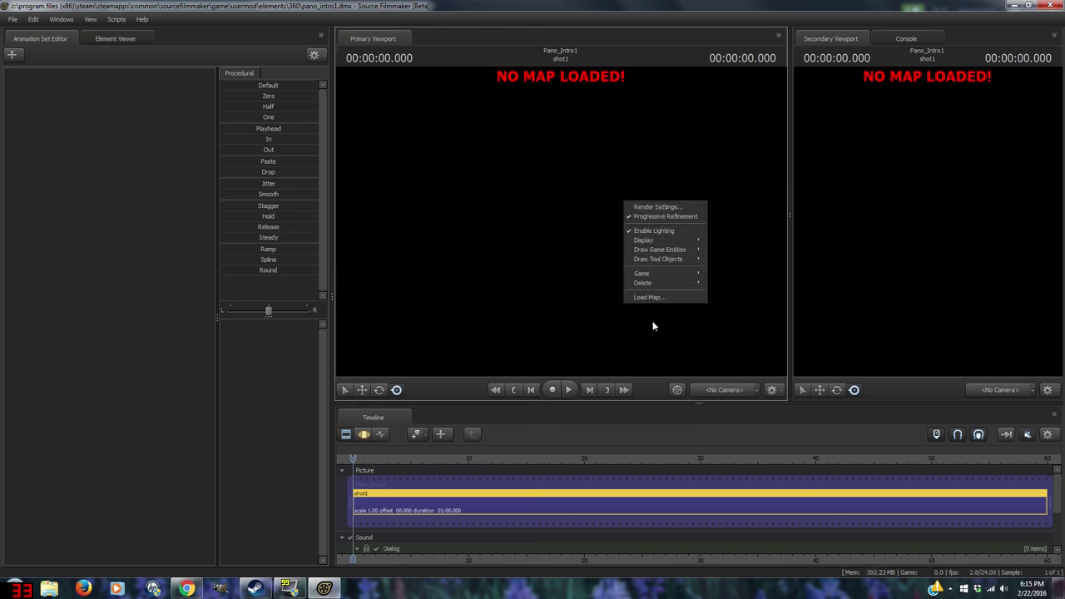
# Load the "degroot" map into the session.
pyautogui.click(647, 294)
pyautogui.write('degroot')
pyautogui.press('Return')
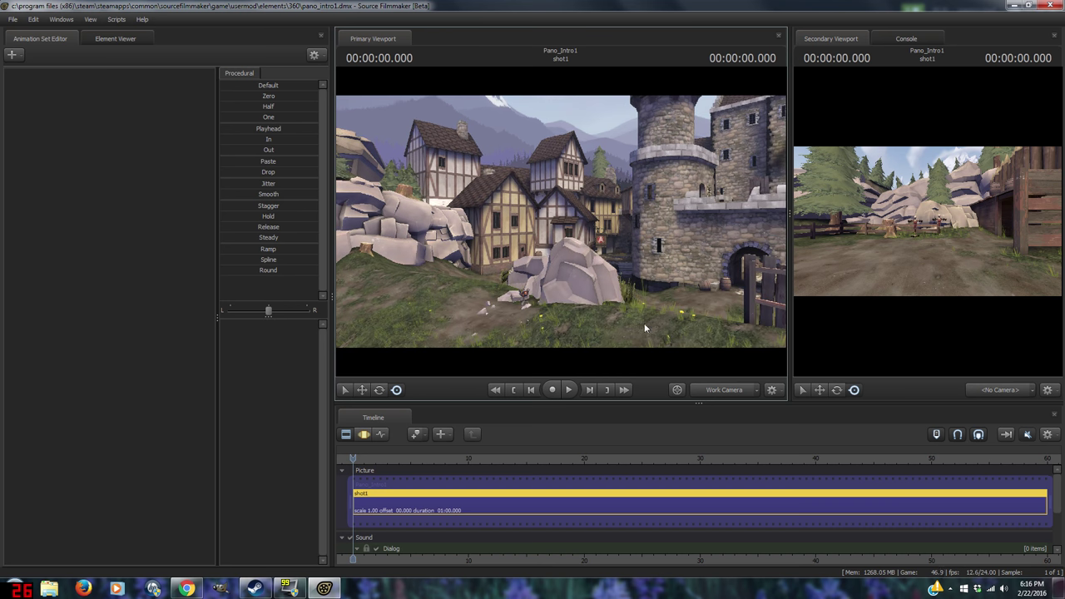
# Create a new scene camera for the shot from the primary viewport's current view.
pyautogui.click(757, 390)
pyautogui.moveTo(772, 433)
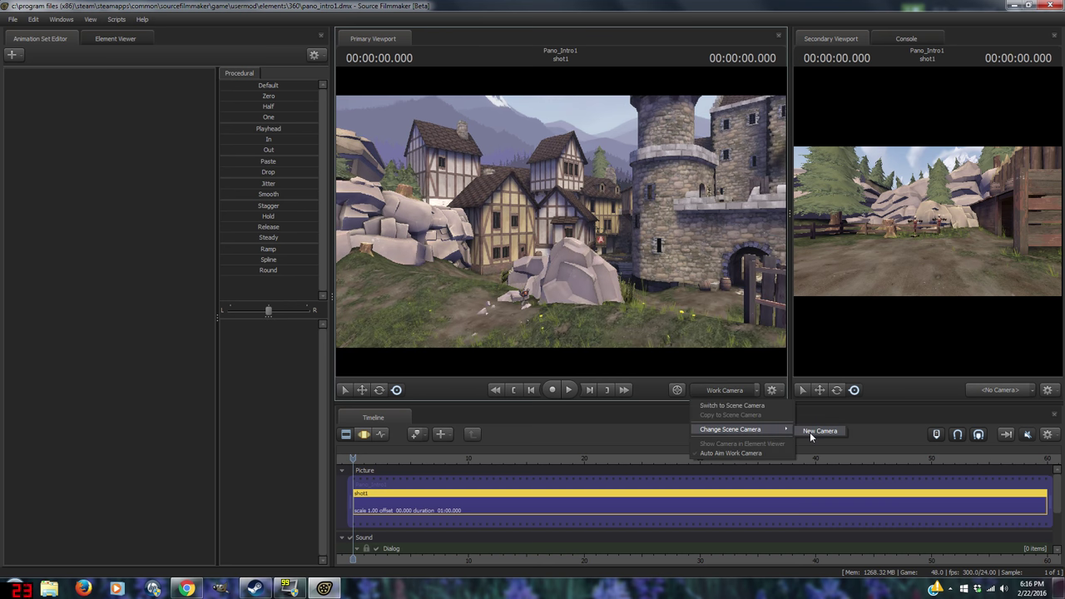
pyautogui.click(809, 432)
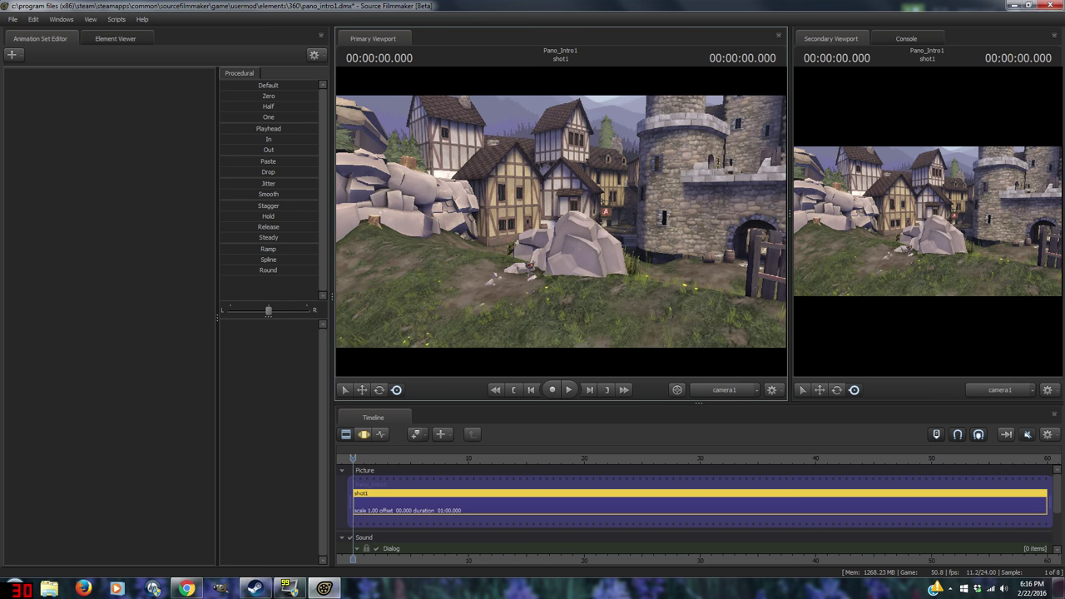
# Add an animation set for the existing camera1, select its transform control, and switch the timeline to the Motion Editor.
pyautogui.rightClick(105, 127)
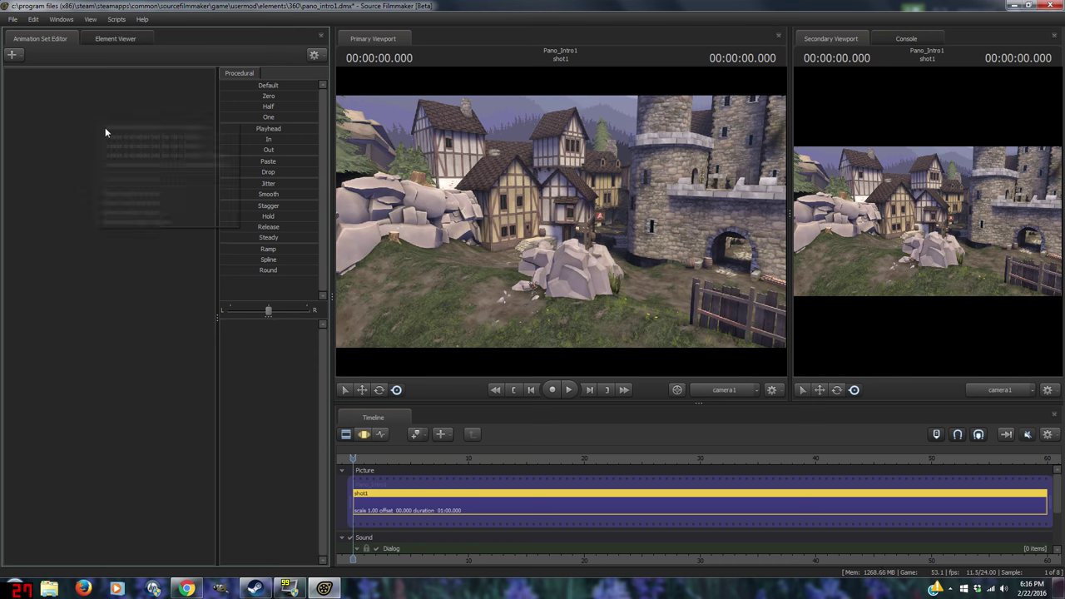
pyautogui.click(158, 158)
pyautogui.click(40, 74)
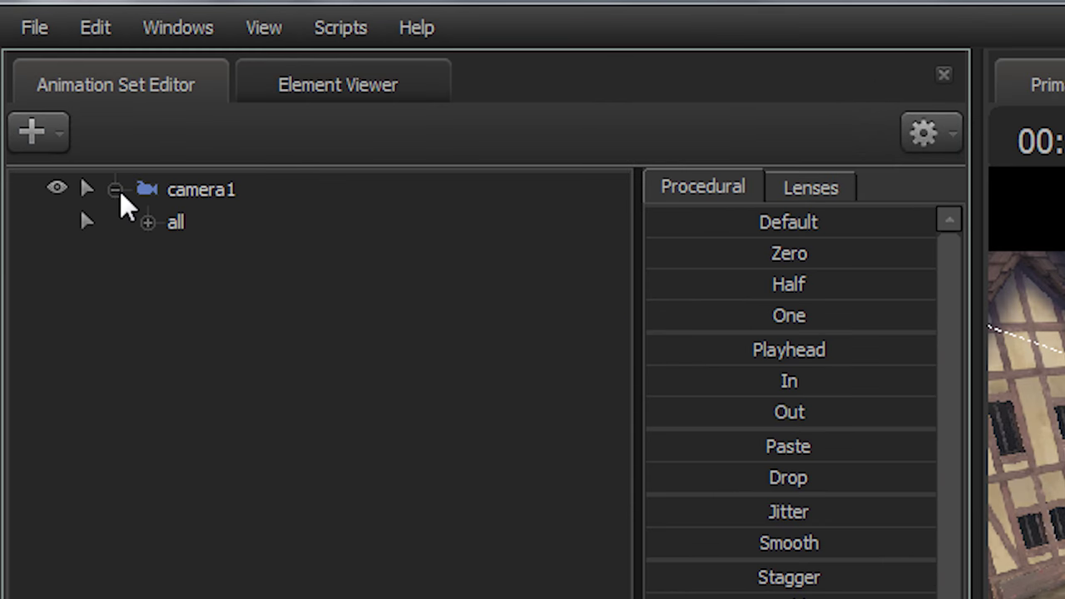
pyautogui.click(148, 222)
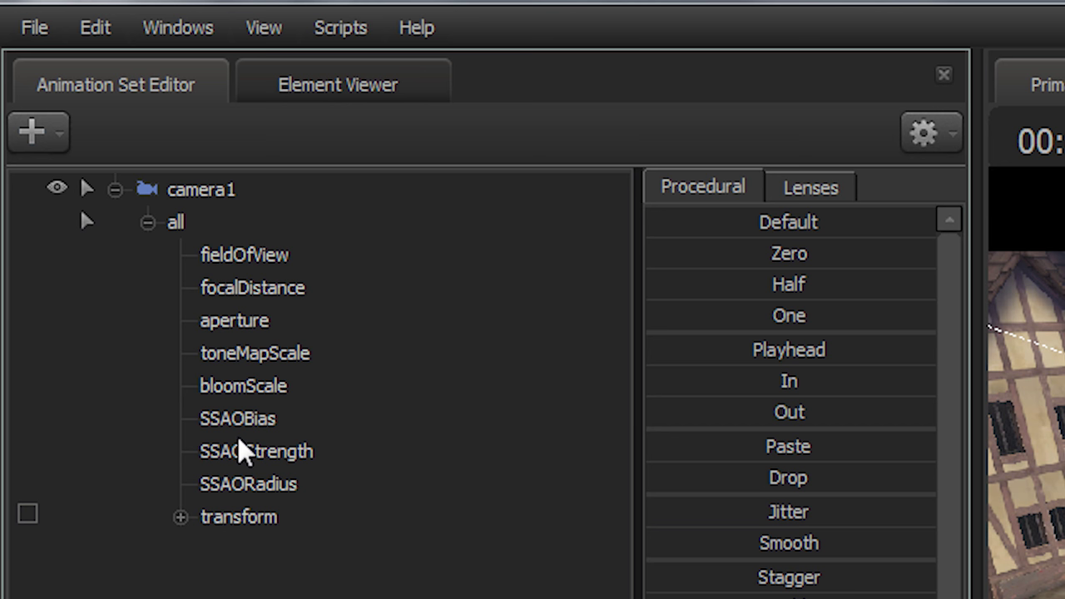
pyautogui.click(245, 522)
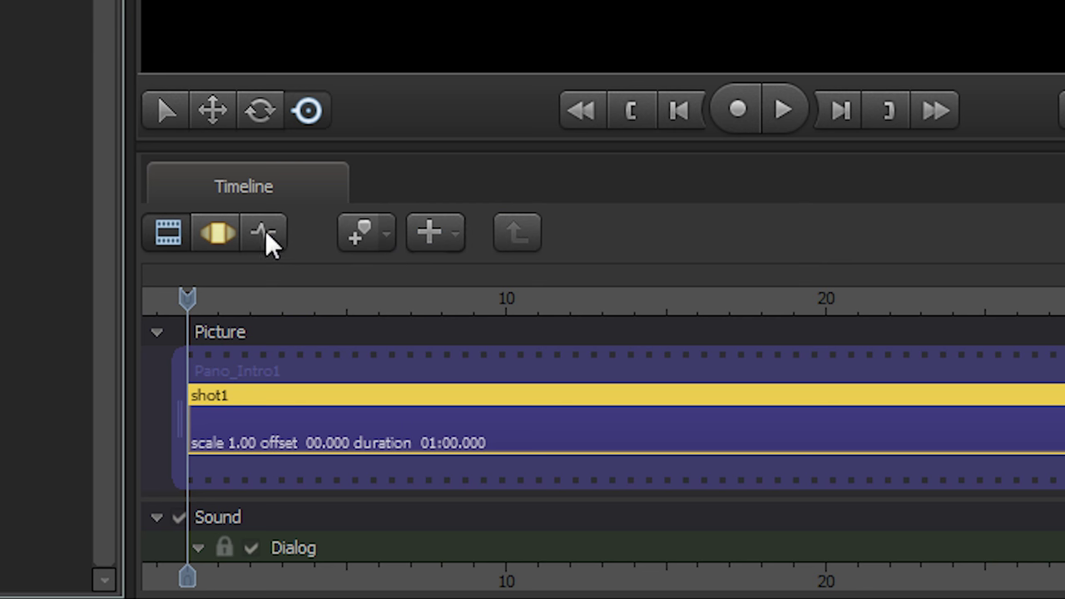
pyautogui.click(213, 229)
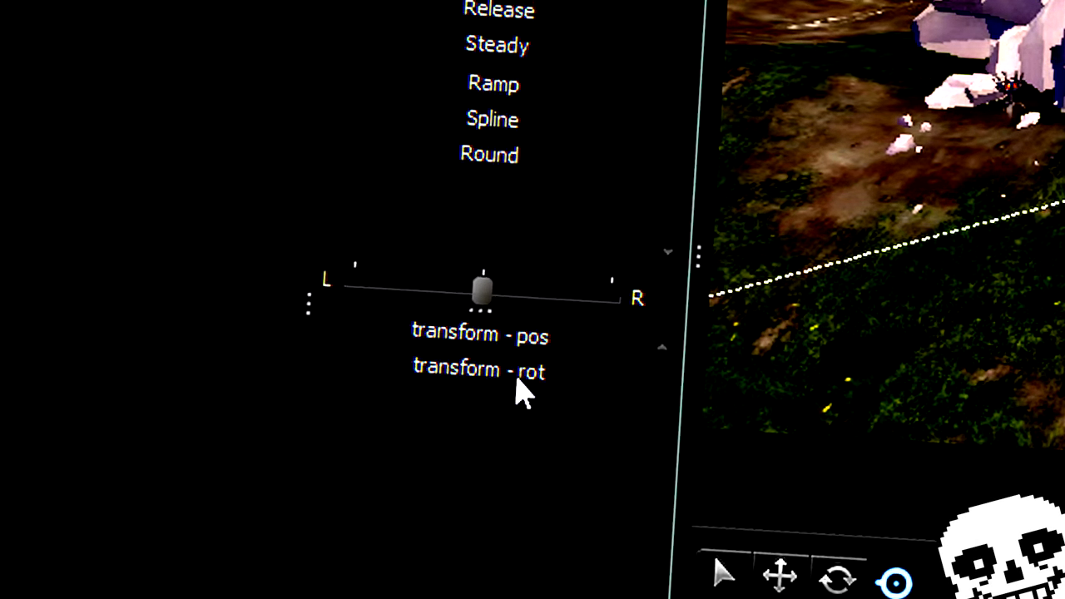
# Set the third rotation value of camera1's transform to 0.
pyautogui.doubleClick(520, 387)
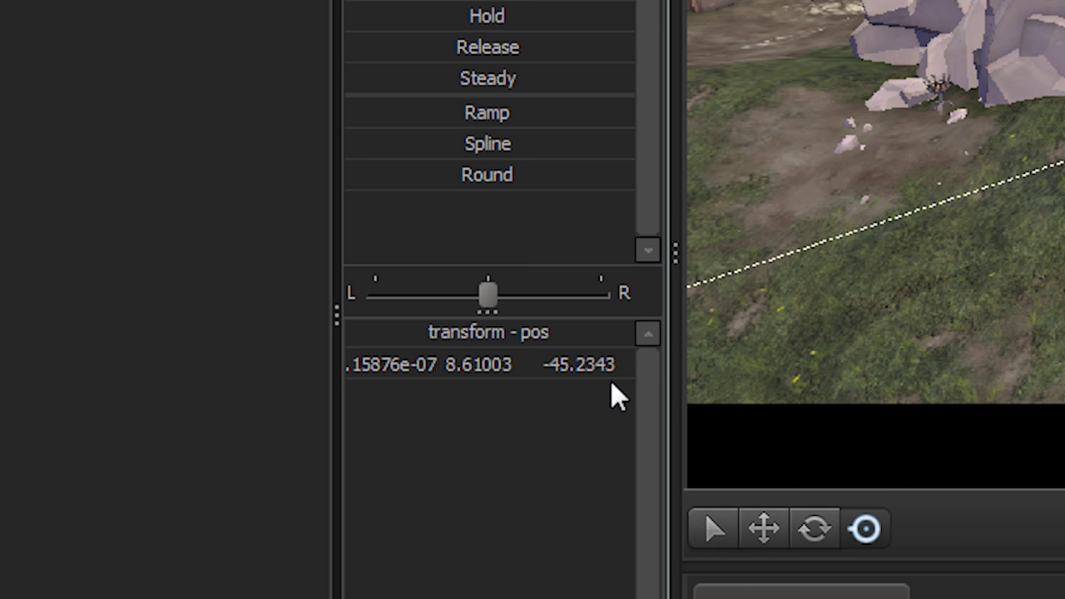
pyautogui.moveTo(616, 366); pyautogui.dragTo(550, 410)
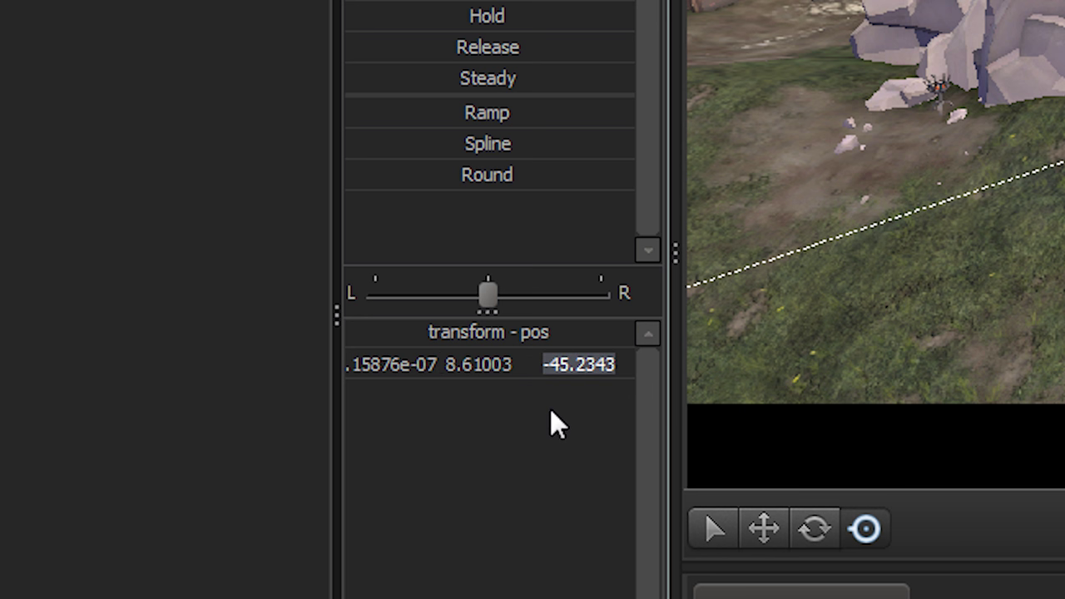
pyautogui.write('0')
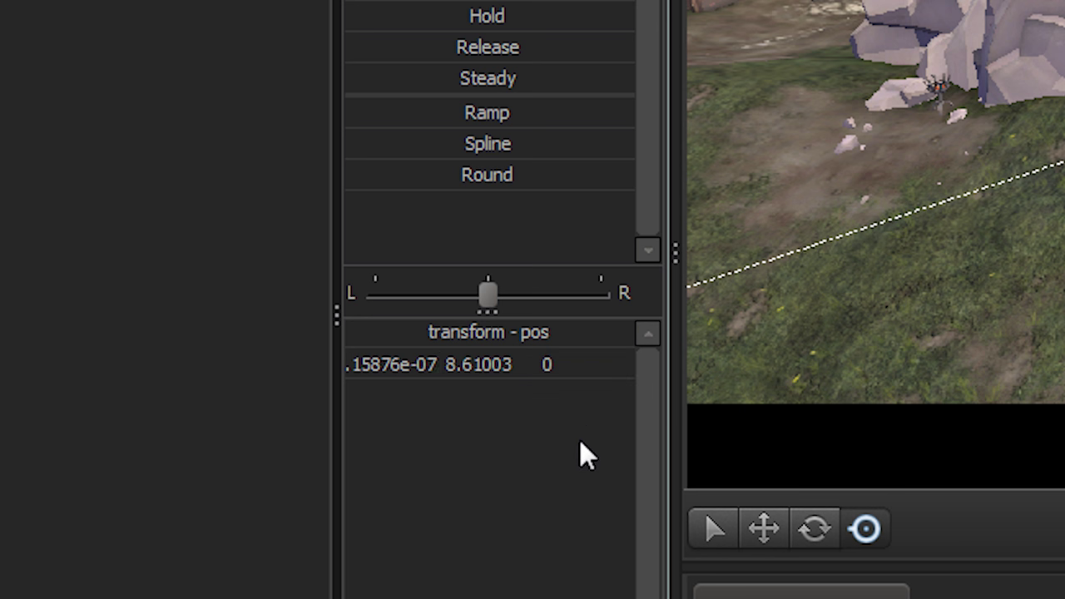
pyautogui.press('Return')
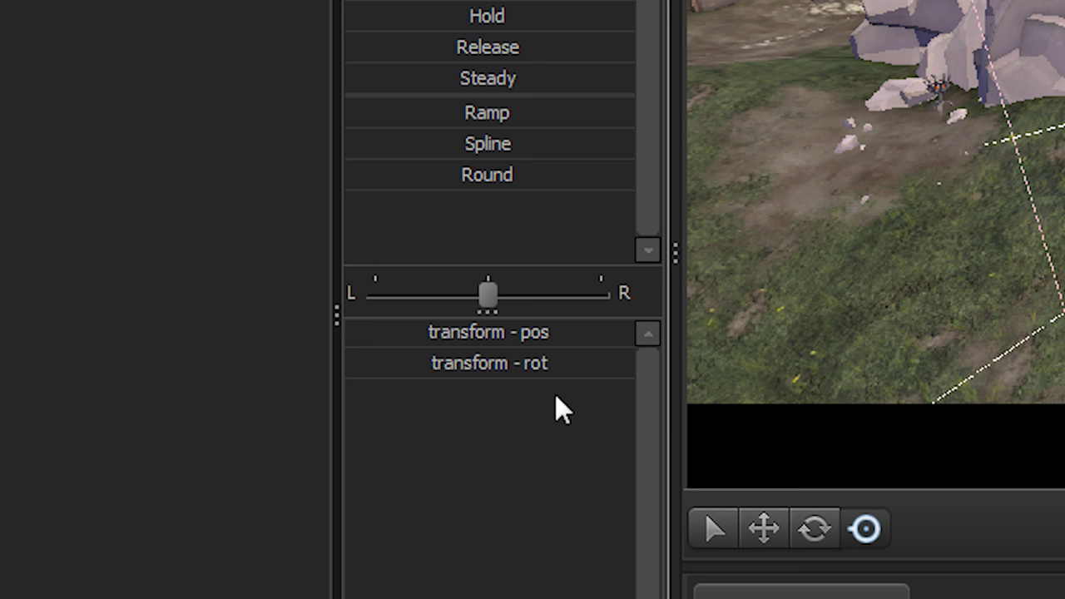
pyautogui.click(516, 365)
pyautogui.moveTo(516, 366); pyautogui.dragTo(406, 378)
pyautogui.write('07 8.61003 -45.2343')
pyautogui.click(438, 365)
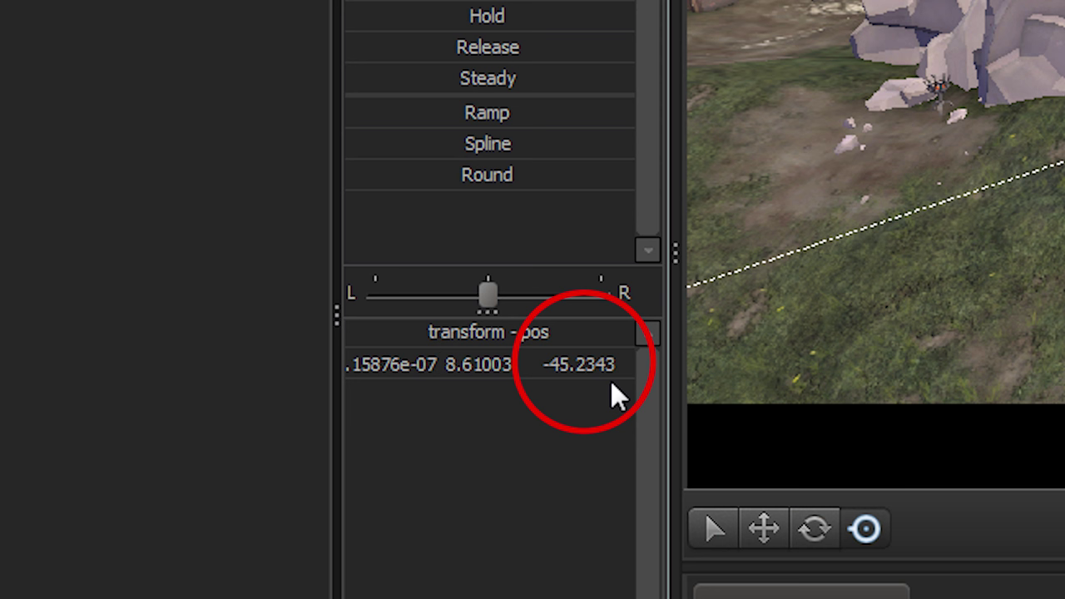
pyautogui.moveTo(617, 365); pyautogui.dragTo(541, 365)
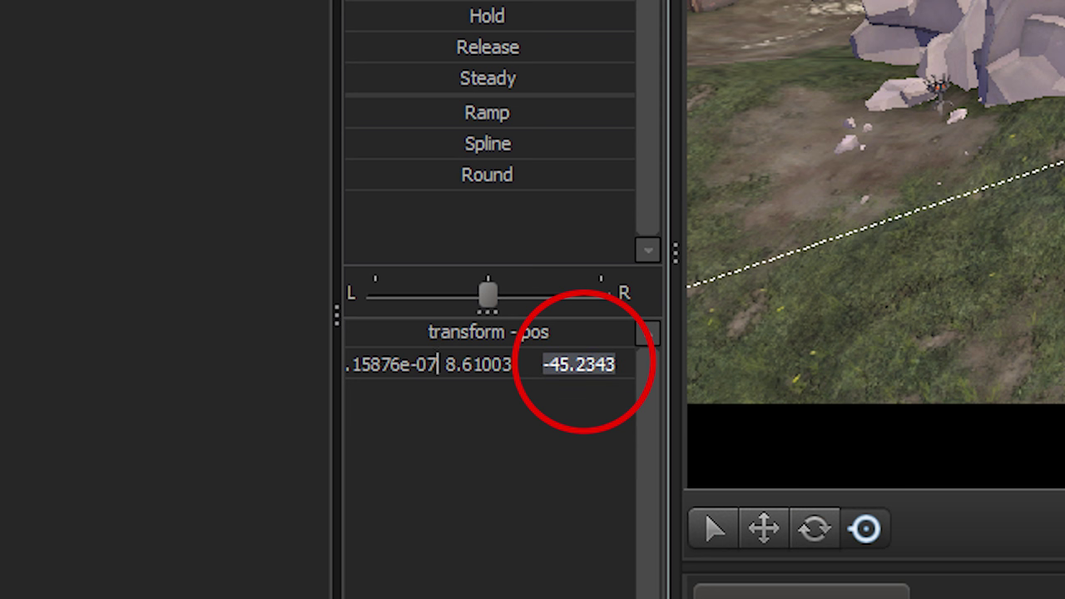
pyautogui.write('0')
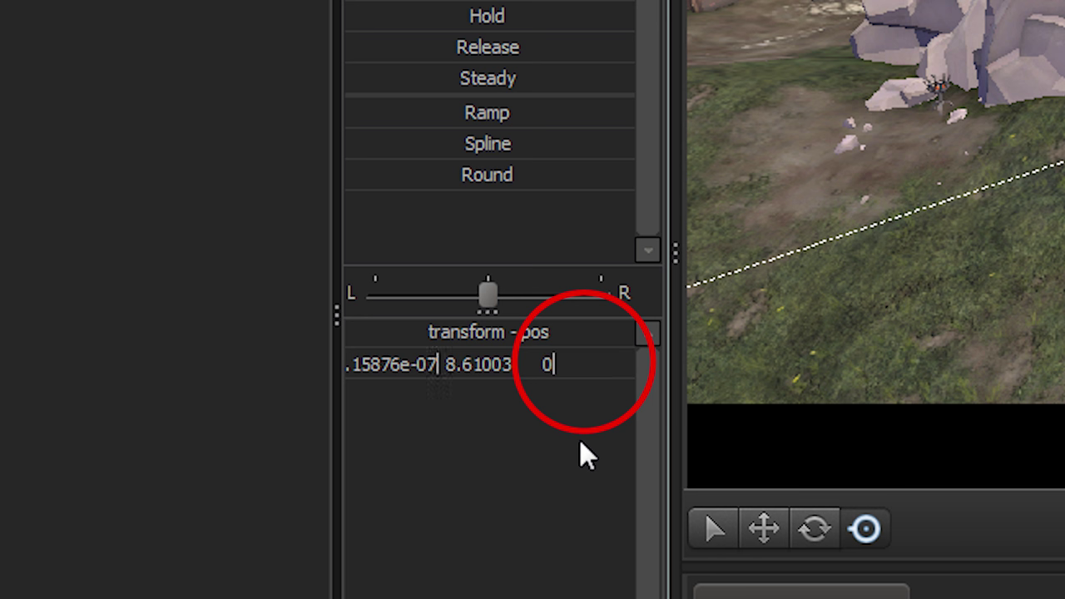
pyautogui.press('Return')
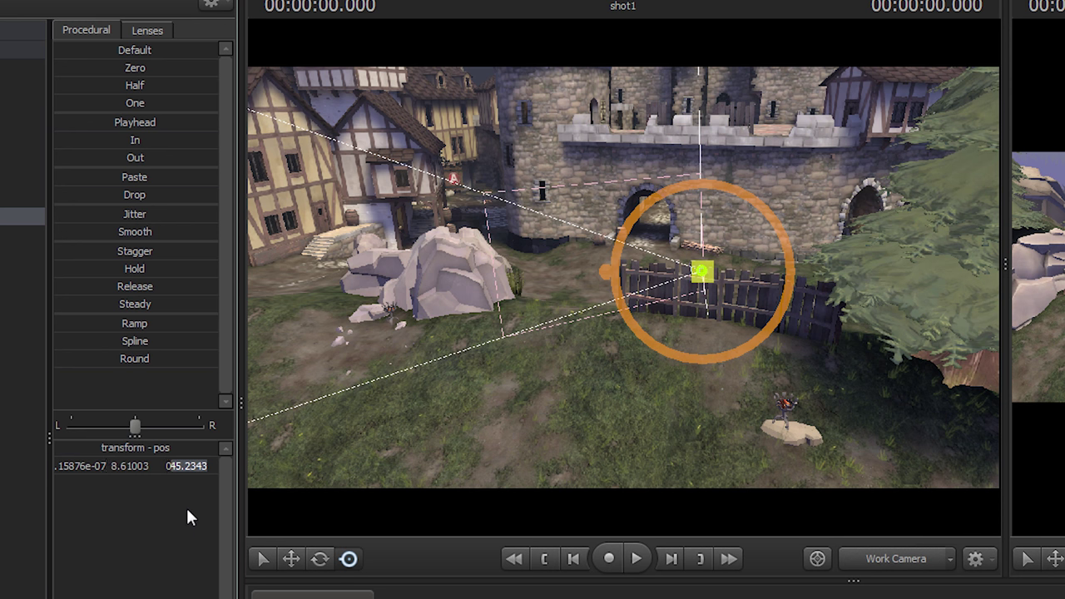
pyautogui.write('07 8.61003 0')
pyautogui.press('Return')
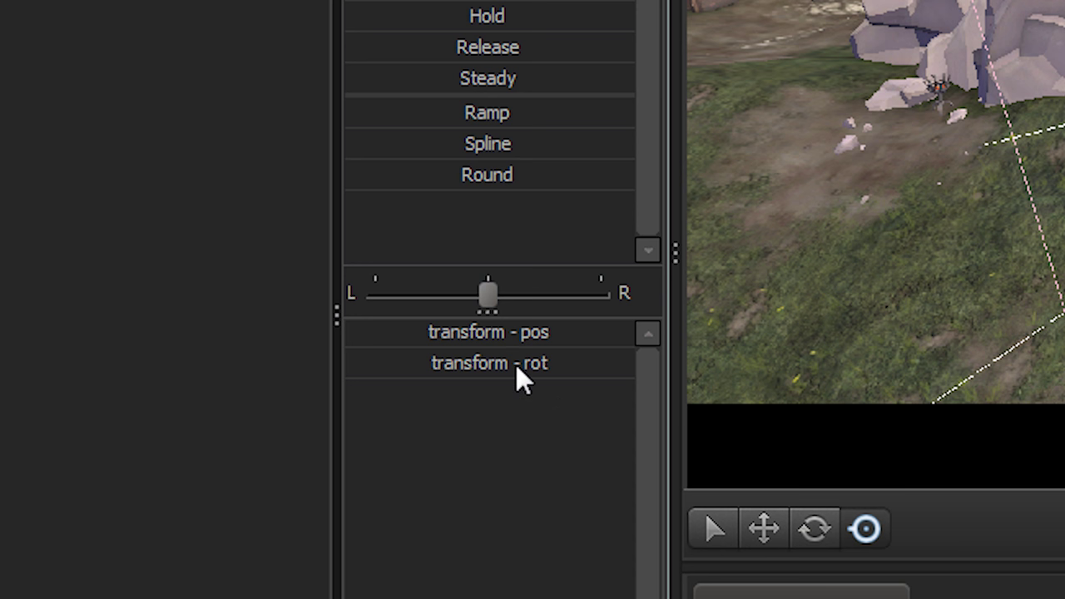
# Set the second rotation value of camera1's transform to 0.
pyautogui.doubleClick(515, 365)
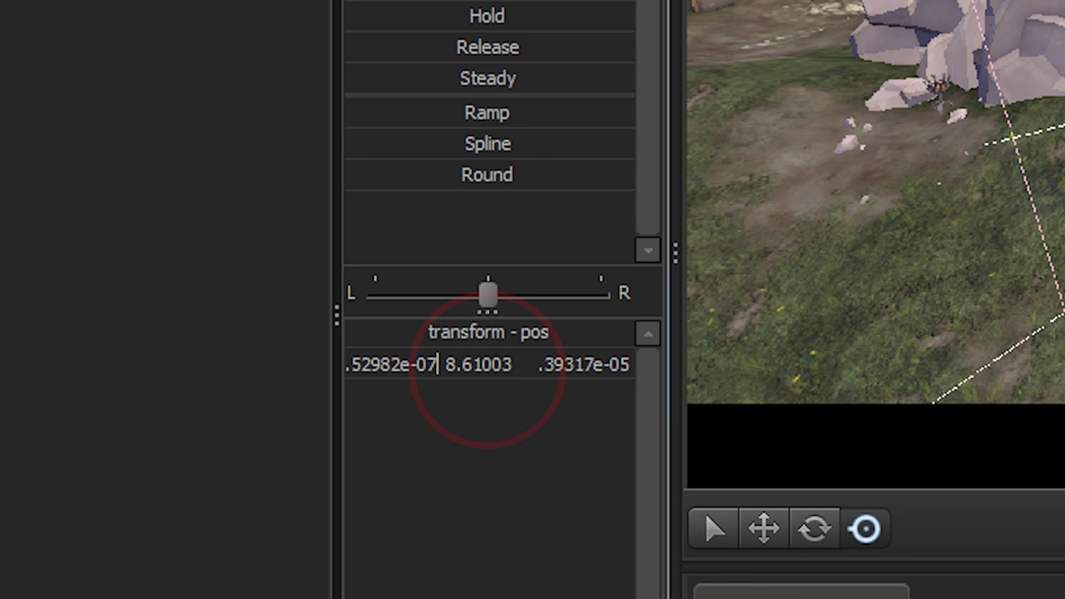
pyautogui.press('Tab')
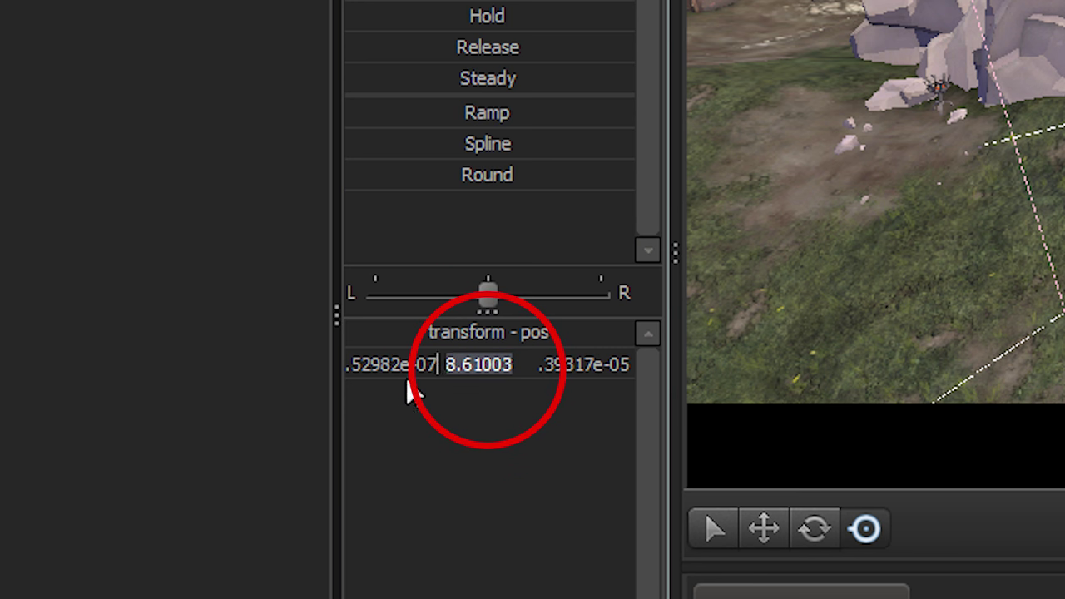
pyautogui.write('0')
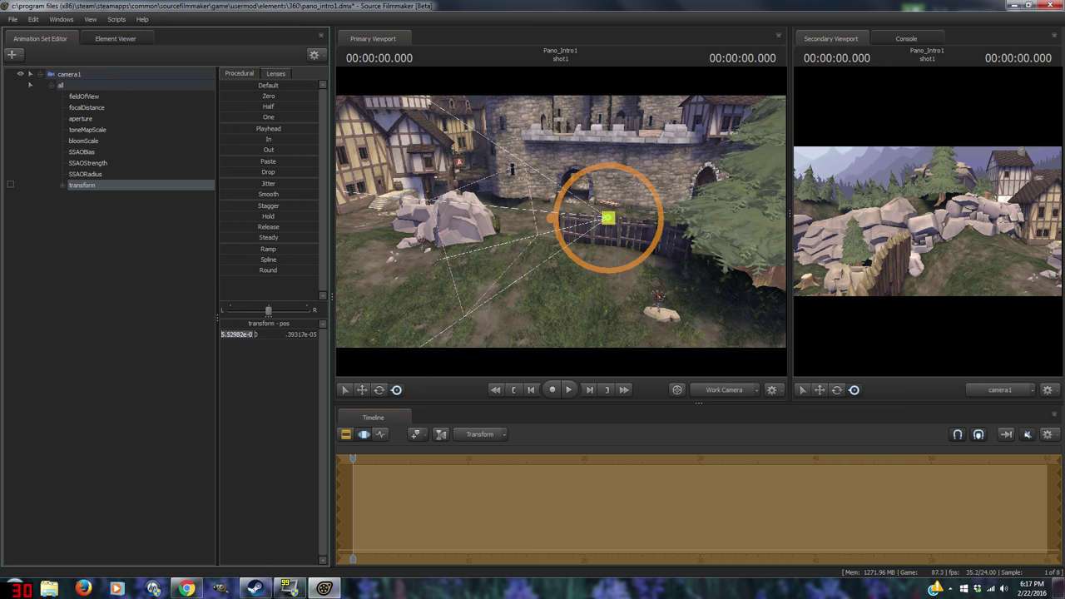
pyautogui.click(264, 375)
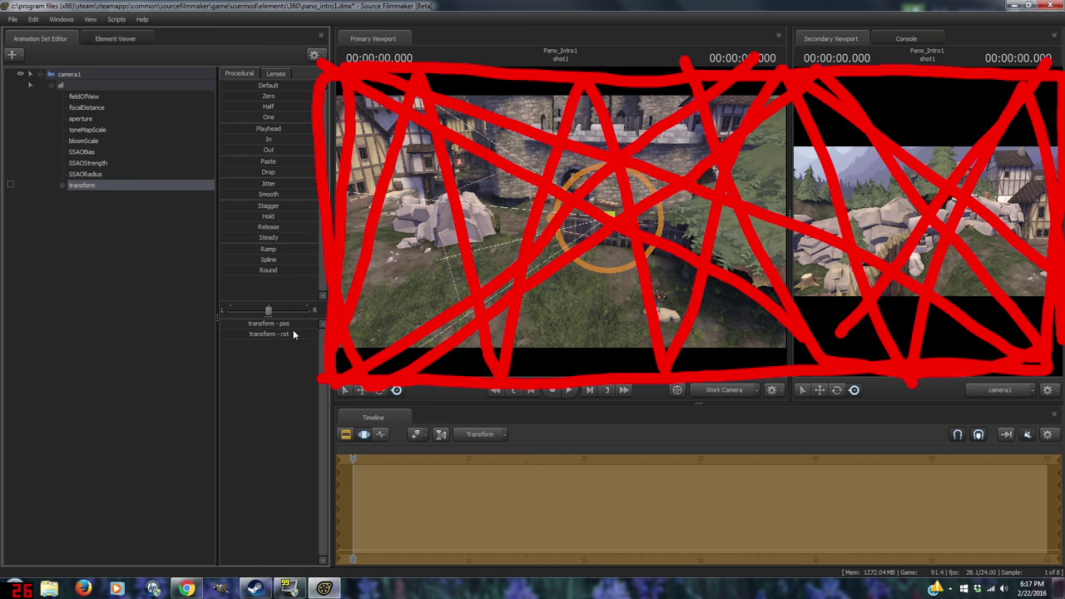
pyautogui.moveTo(293, 330)
pyautogui.moveTo(293, 334); pyautogui.dragTo(287, 334)
pyautogui.write('-25405')
pyautogui.hotkey('shift', 'Tab')
pyautogui.write('8.5')
pyautogui.press('Return')
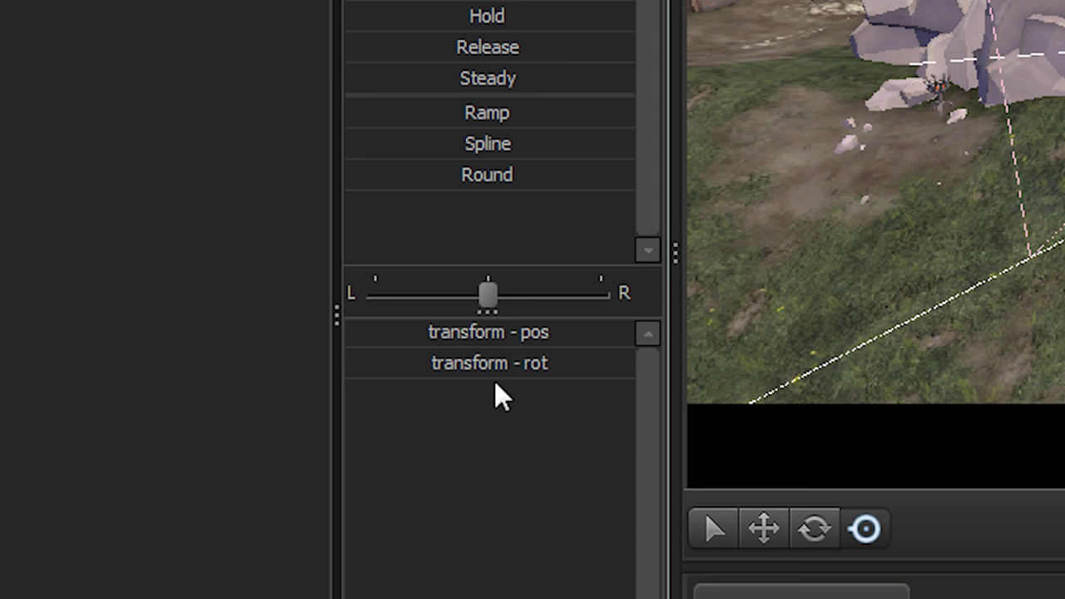
# Set the first rotation value of camera1's transform to 0.
pyautogui.click(427, 371)
pyautogui.moveTo(440, 364); pyautogui.dragTo(348, 364)
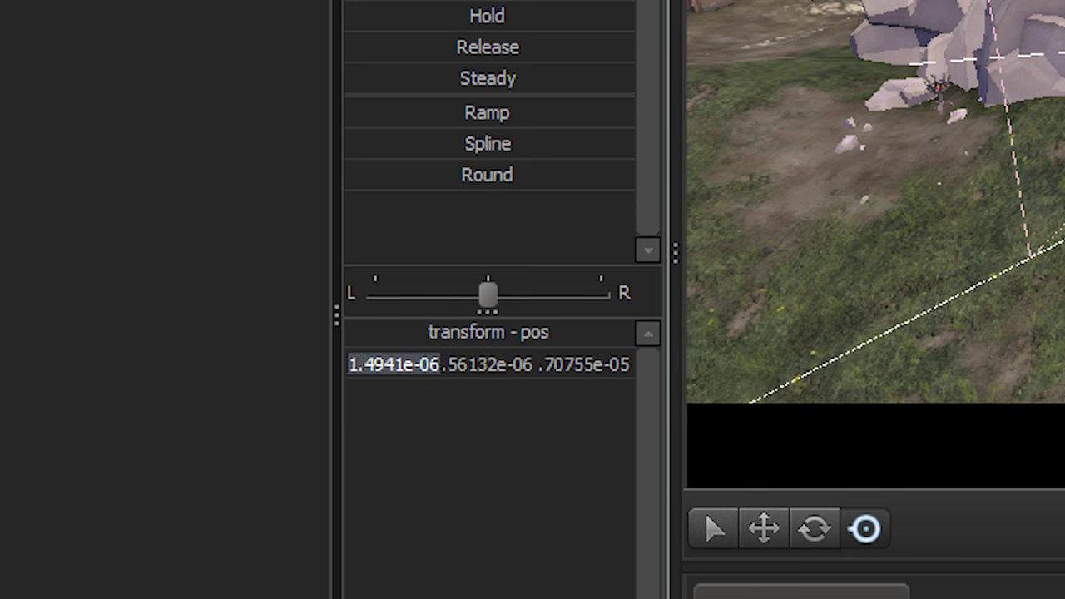
pyautogui.write('0')
pyautogui.press('Return')
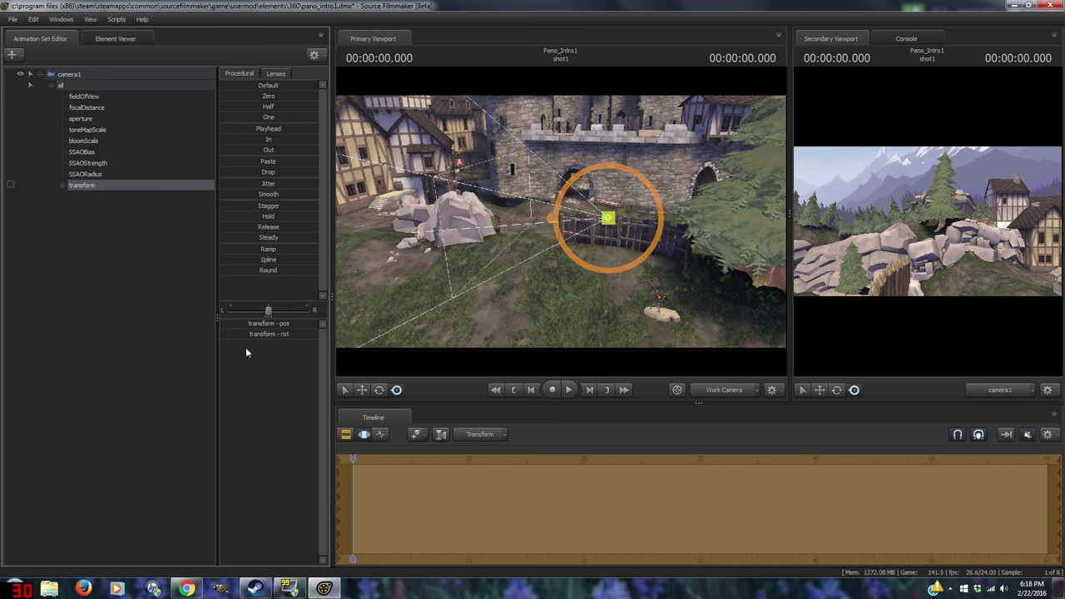
# Remap camera1's fieldOfView slider range to a maximum of 90.
pyautogui.click(179, 259)
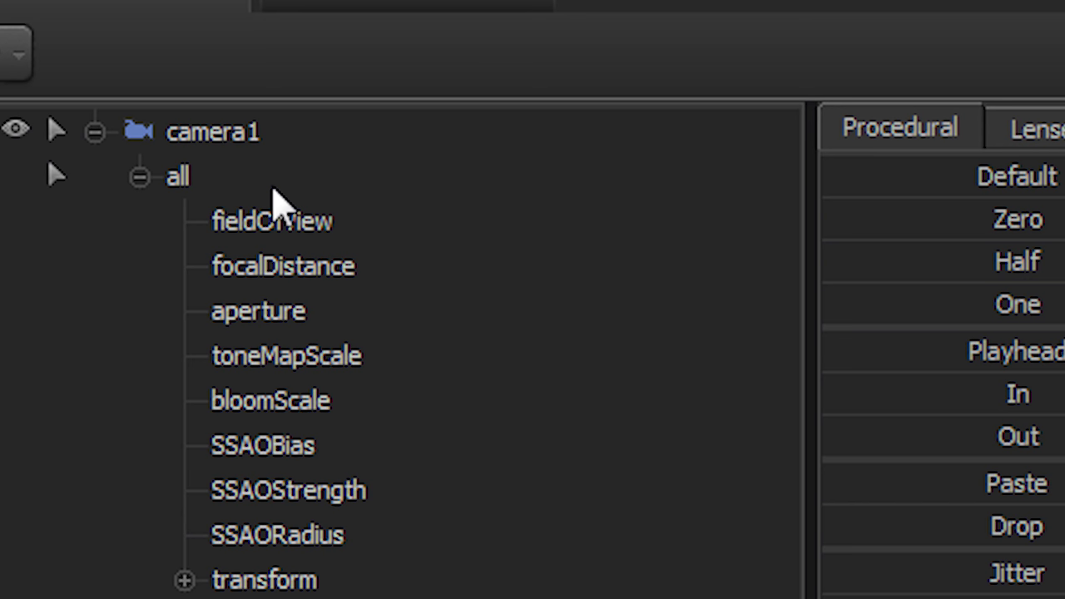
pyautogui.click(275, 223)
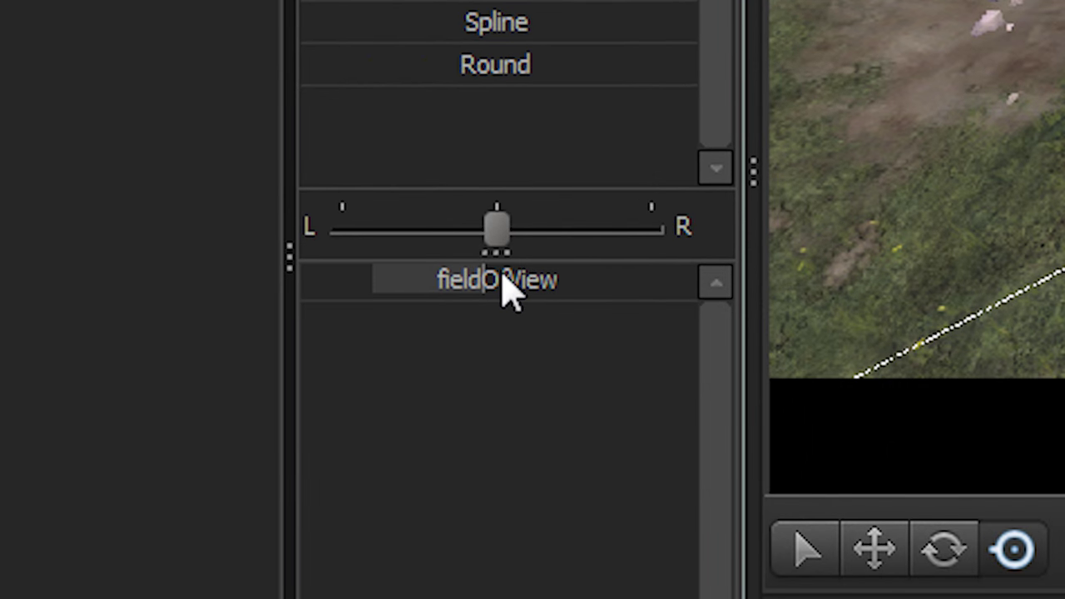
pyautogui.rightClick(501, 287)
pyautogui.click(569, 370)
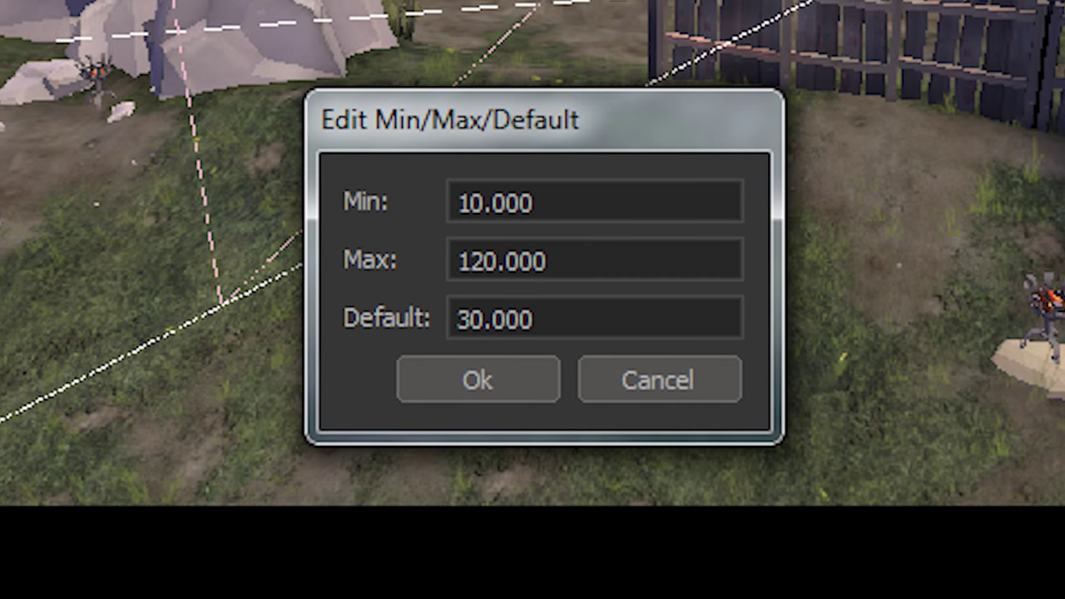
pyautogui.moveTo(553, 260); pyautogui.dragTo(316, 290)
pyautogui.write('9')
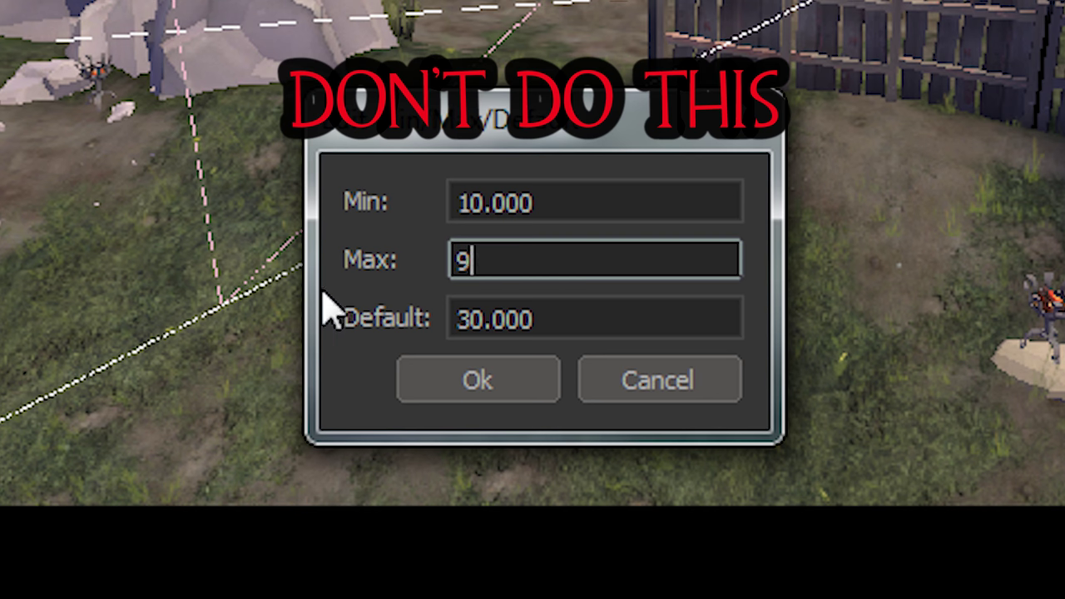
pyautogui.write('0')
pyautogui.click(460, 380)
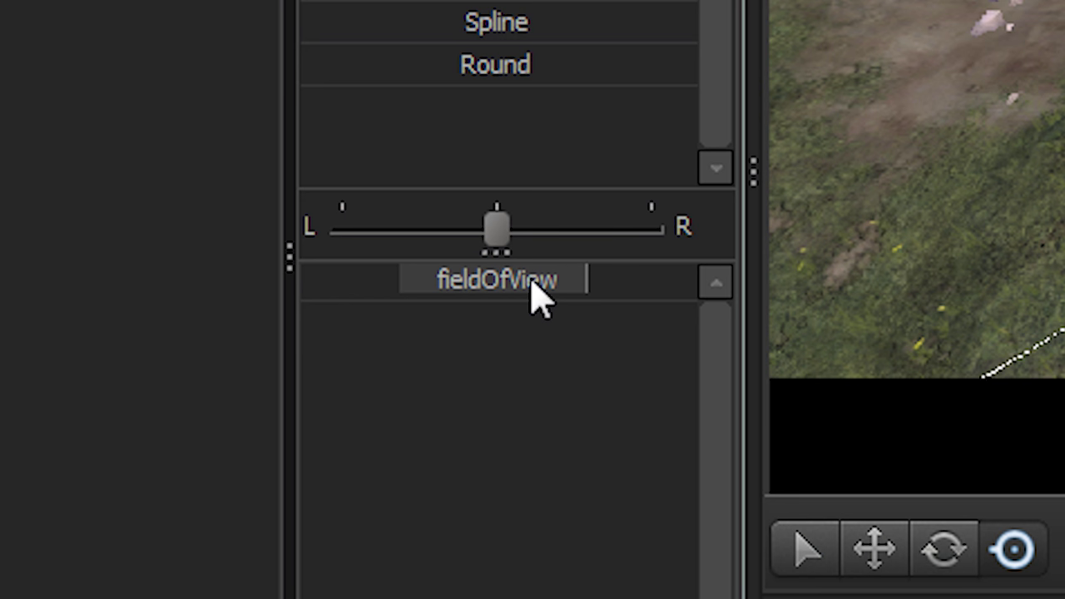
# Remap camera1's fieldOfView slider range to a maximum of 106.25.
pyautogui.rightClick(533, 281)
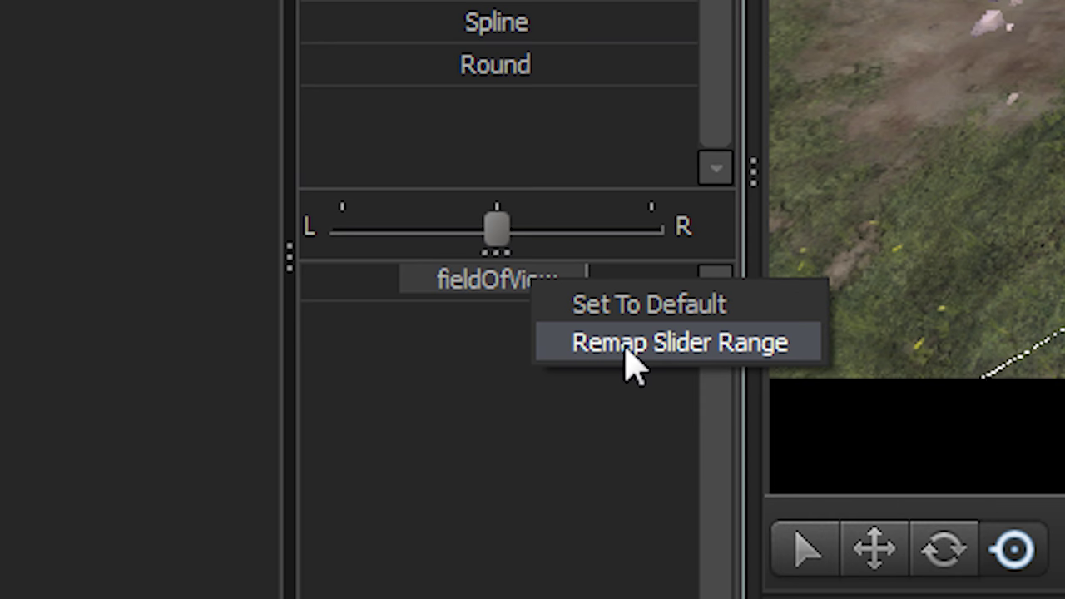
pyautogui.click(627, 350)
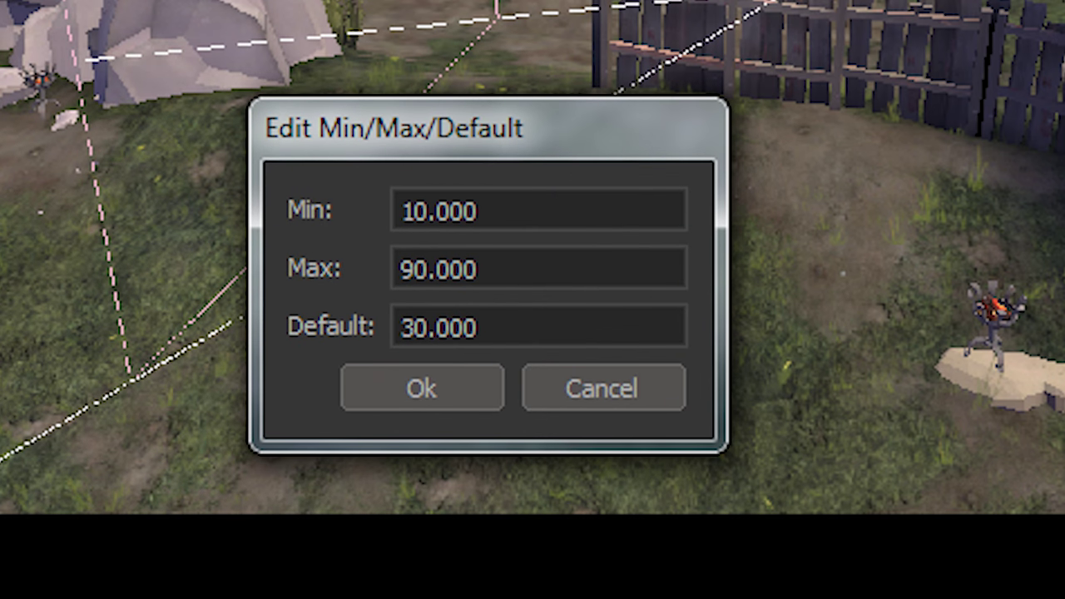
pyautogui.doubleClick(402, 269)
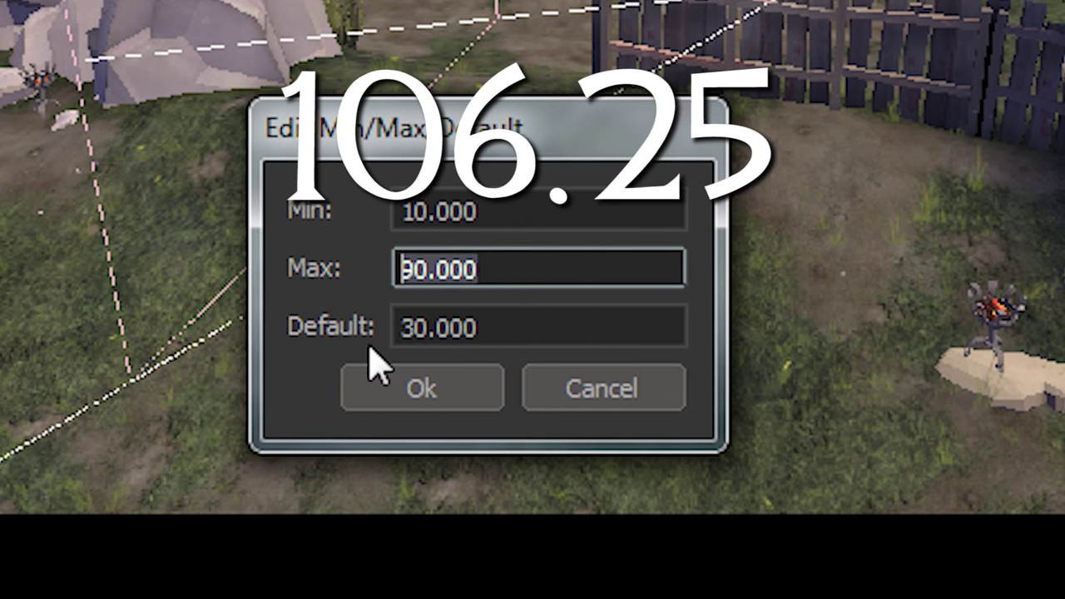
pyautogui.write('106.25')
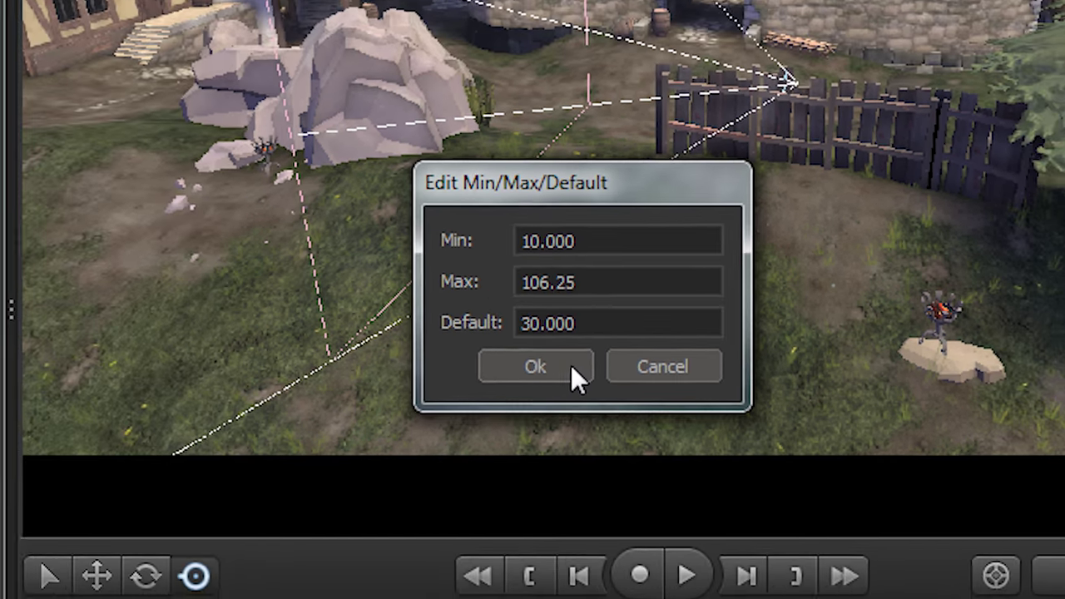
pyautogui.click(475, 396)
pyautogui.moveTo(162, 368); pyautogui.dragTo(179, 369)
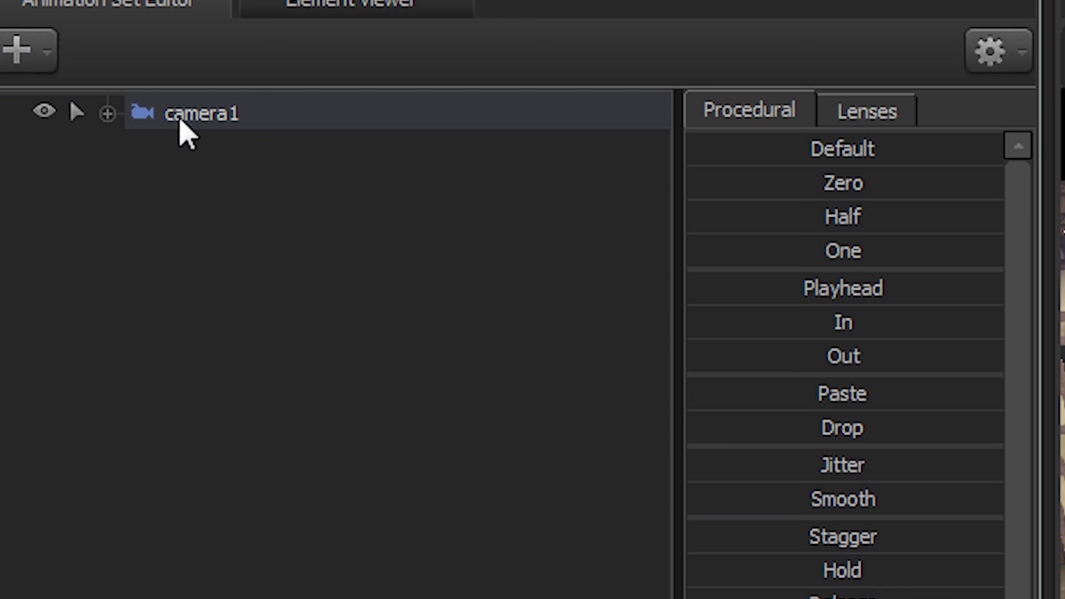
# Copy camera1's animation set and paste it to create a second camera in the same spot.
pyautogui.click(192, 132)
pyautogui.rightClick(195, 131)
pyautogui.click(262, 172)
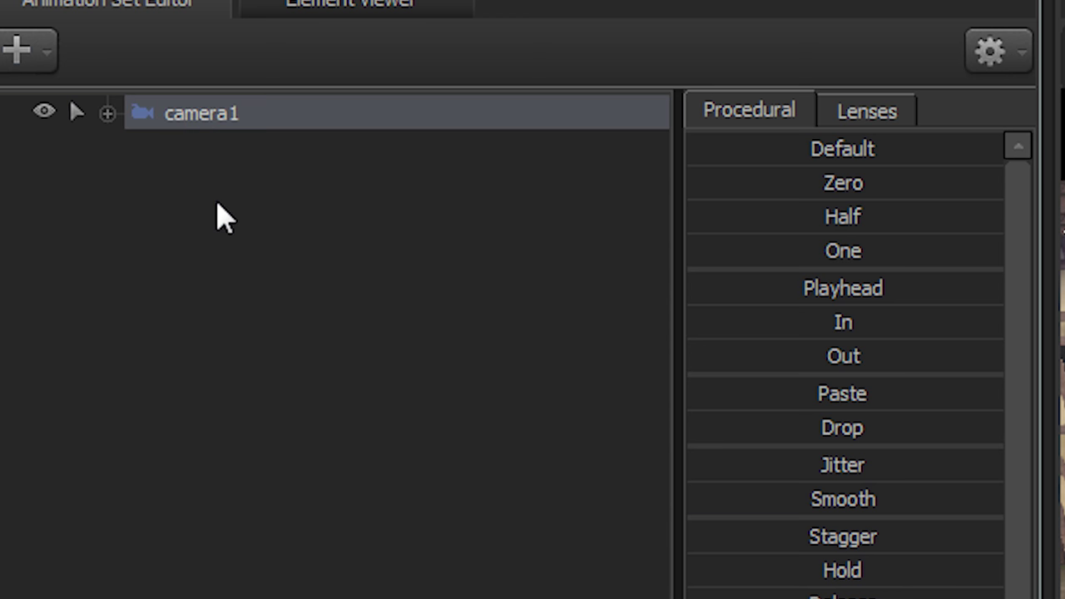
pyautogui.rightClick(223, 205)
pyautogui.click(354, 391)
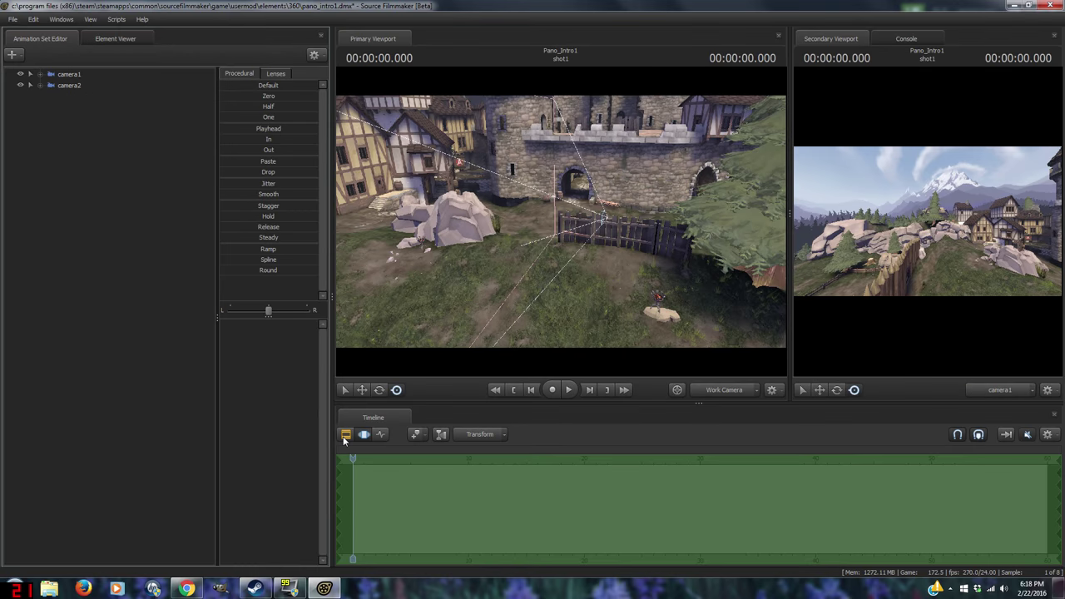
# Load camera2 into the viewports from the Clip Editor, then return to the Motion Editor with the Work Camera in the primary viewport.
pyautogui.press('F2')
pyautogui.click(69, 85)
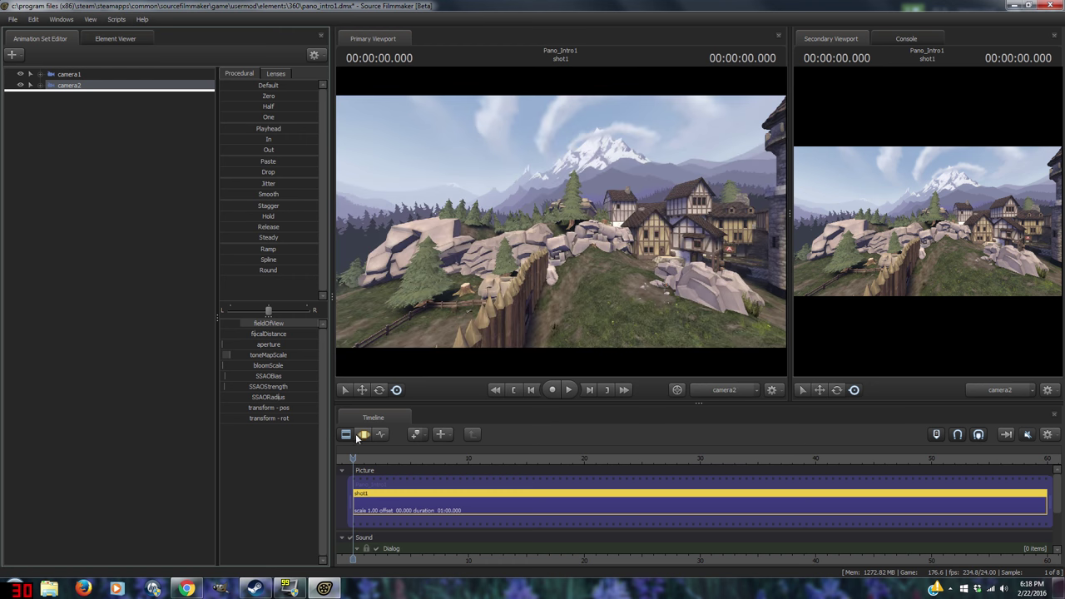
pyautogui.press('F3')
pyautogui.click(753, 390)
pyautogui.click(705, 361)
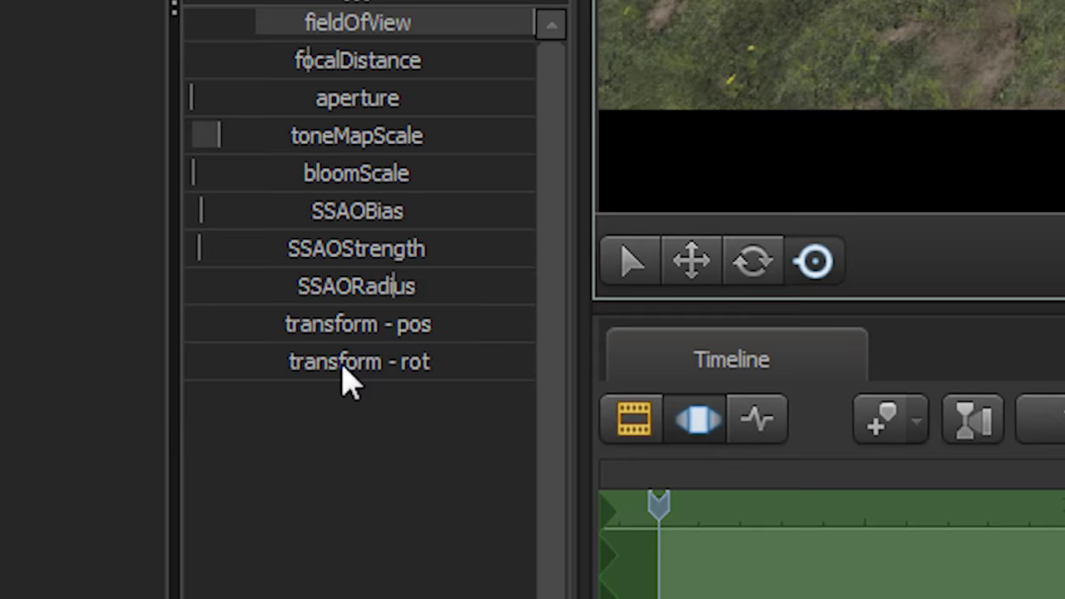
# Set the third rotation value of camera2's transform to 90.
pyautogui.doubleClick(281, 411)
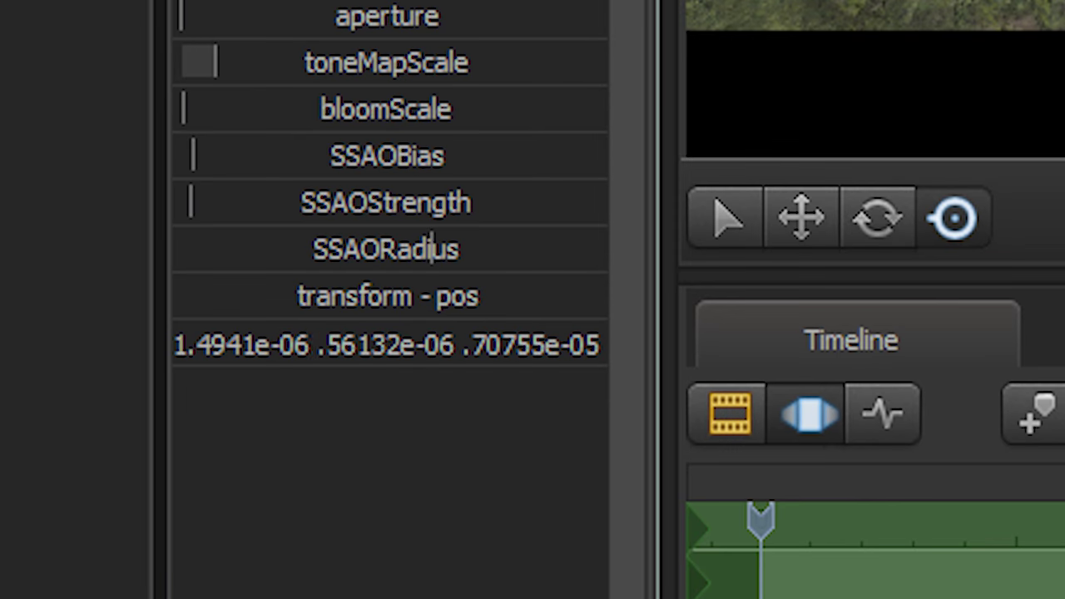
pyautogui.press('End')
pyautogui.hotkey('ctrl', 'shift', 'Left')
pyautogui.hotkey('ctrl', 'shift', 'Left')
pyautogui.hotkey('ctrl', 'shift', 'Left')
pyautogui.hotkey('ctrl', 'shift', 'Left')
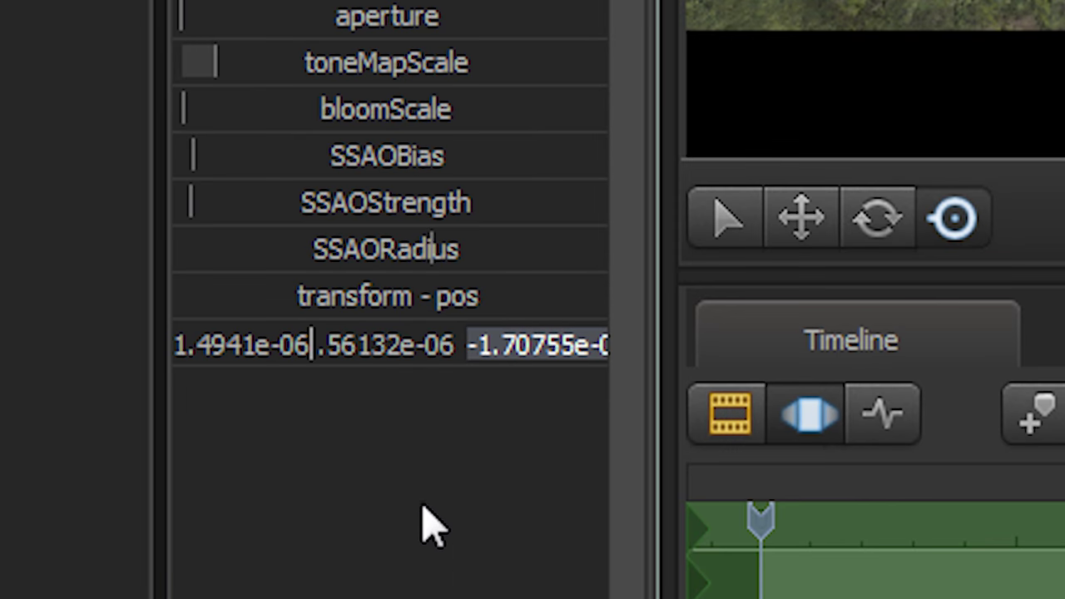
pyautogui.write('90')
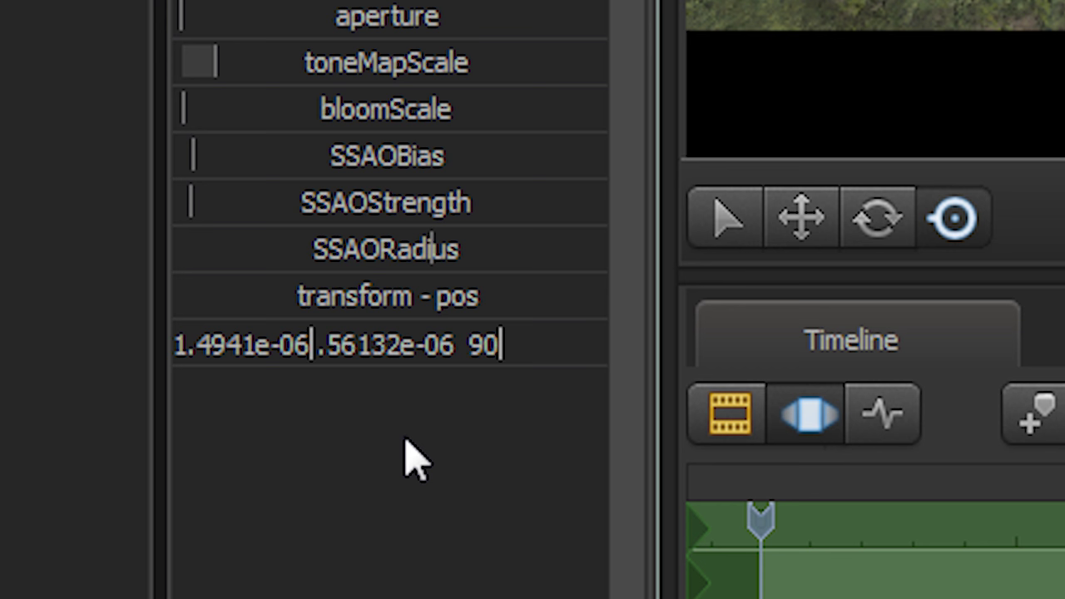
pyautogui.press('Return')
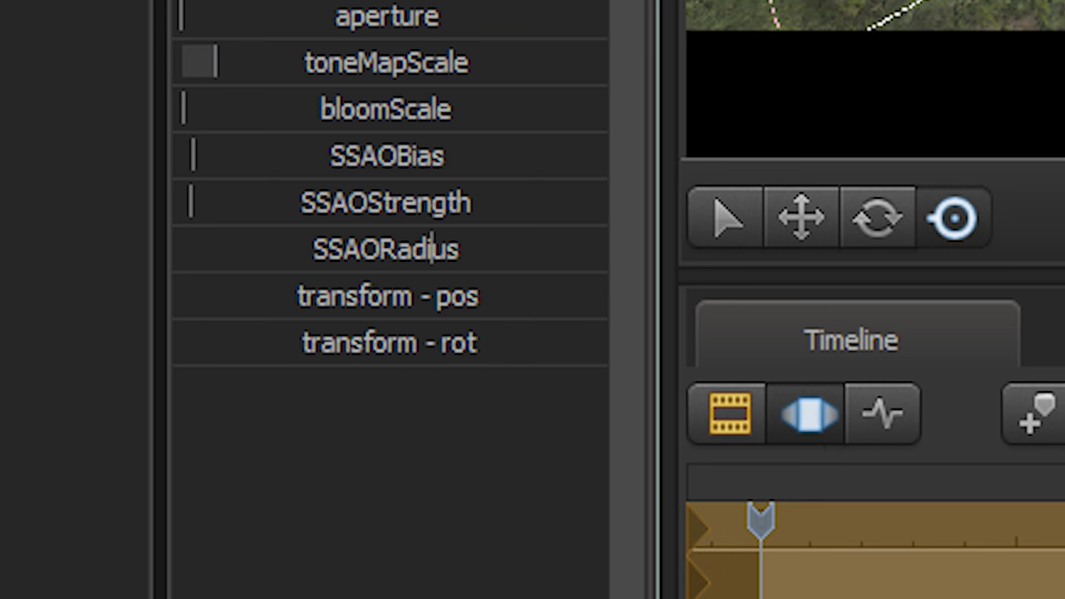
pyautogui.press('Escape')
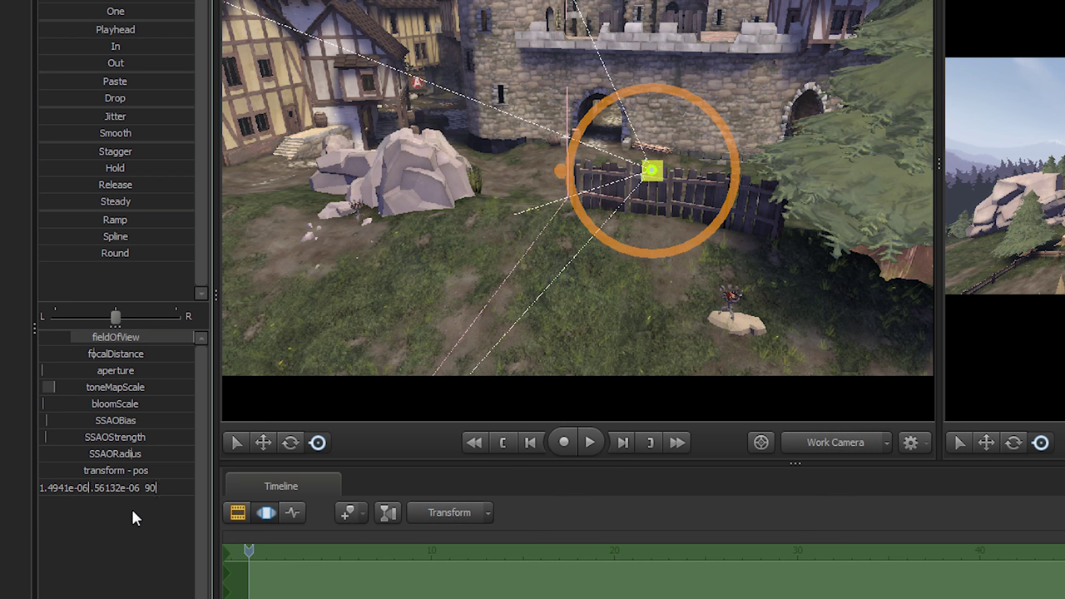
pyautogui.press('Return')
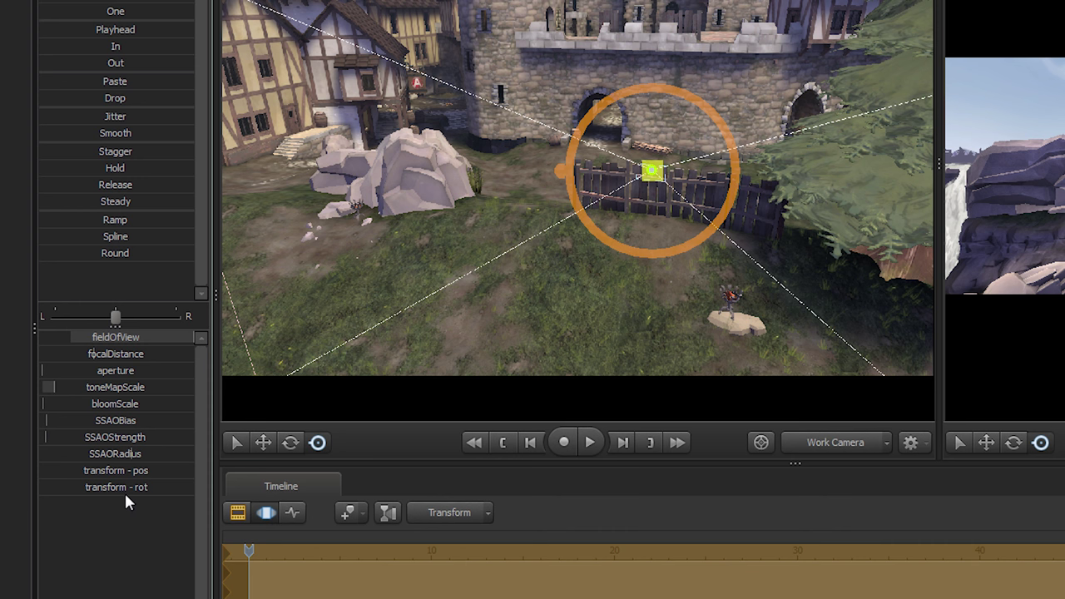
pyautogui.click(131, 453)
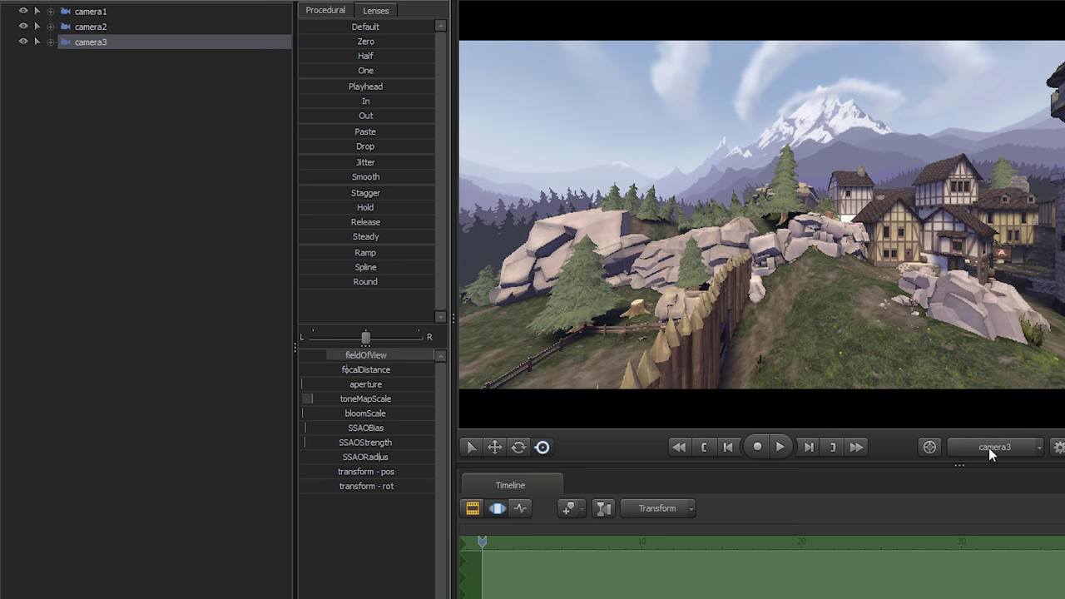
# Switch the primary viewport to the Work Camera and set the third rotation value of camera3's transform to 180.
pyautogui.click(828, 447)
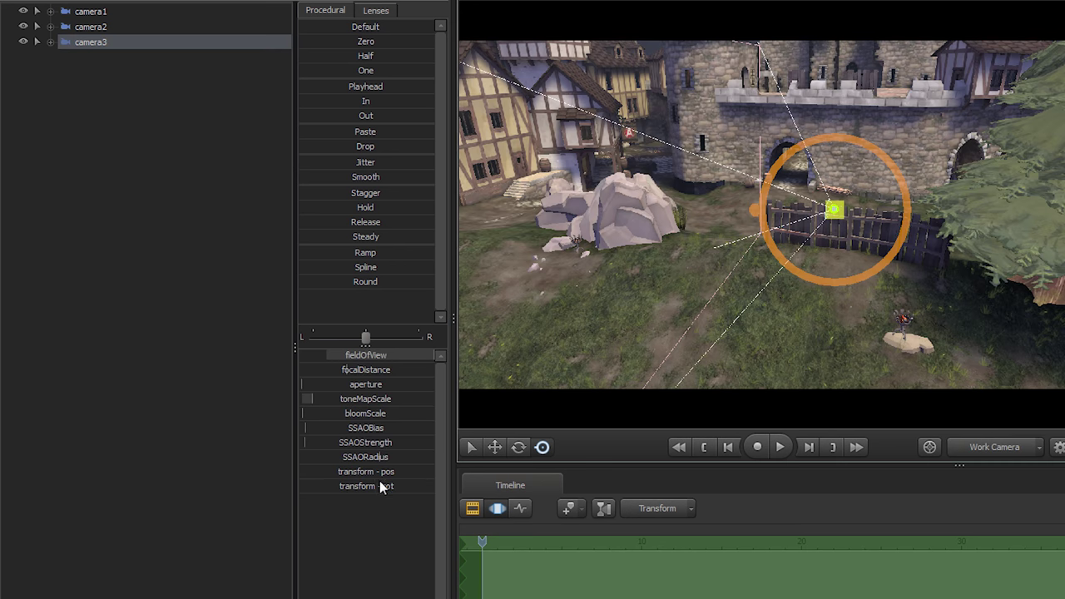
pyautogui.click(385, 491)
pyautogui.press('Tab')
pyautogui.press('Tab')
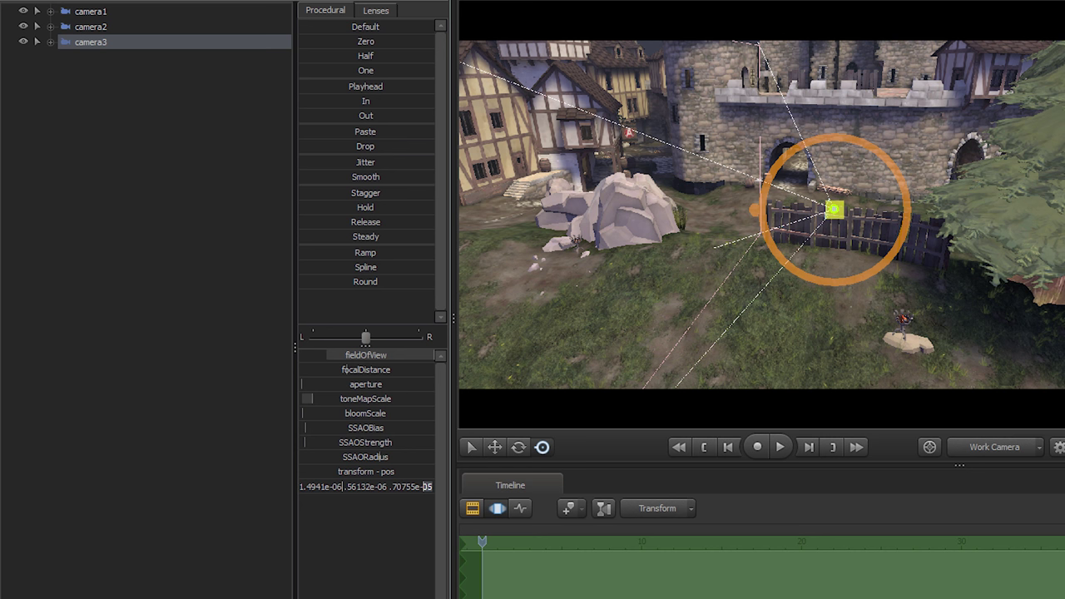
pyautogui.write('180')
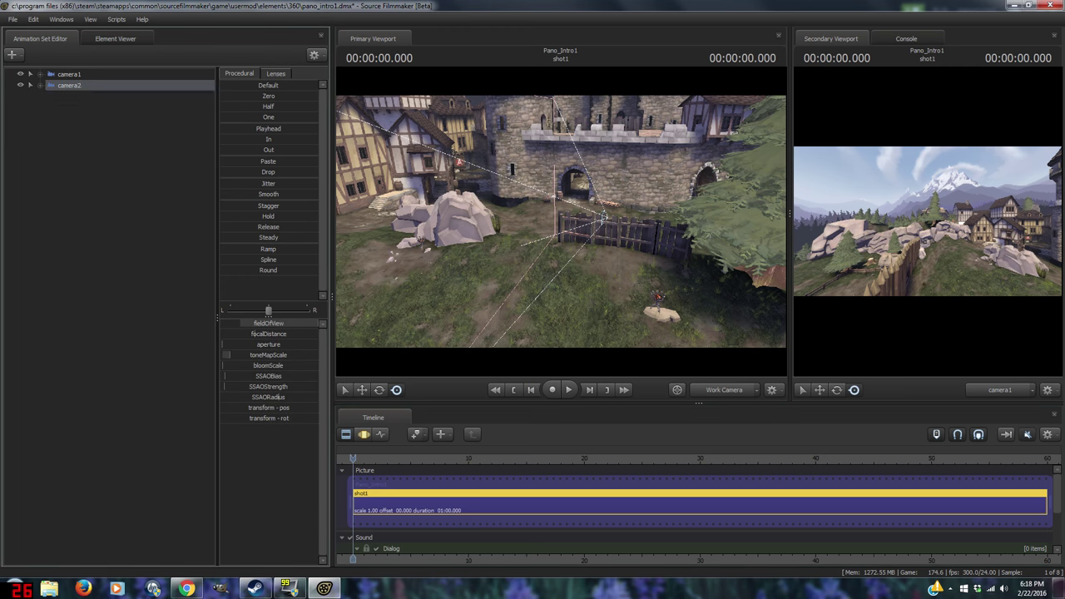
# Show camera2's view in the primary viewport and switch the timeline between the Clip Editor and the Motion Editor.
pyautogui.moveTo(69, 84); pyautogui.dragTo(594, 176)
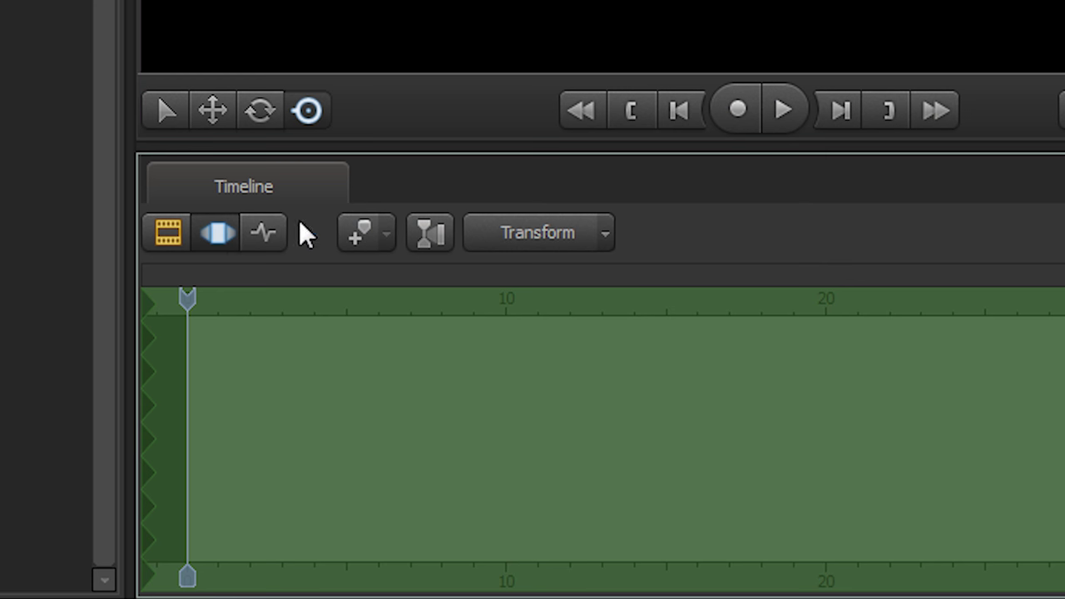
pyautogui.click(217, 234)
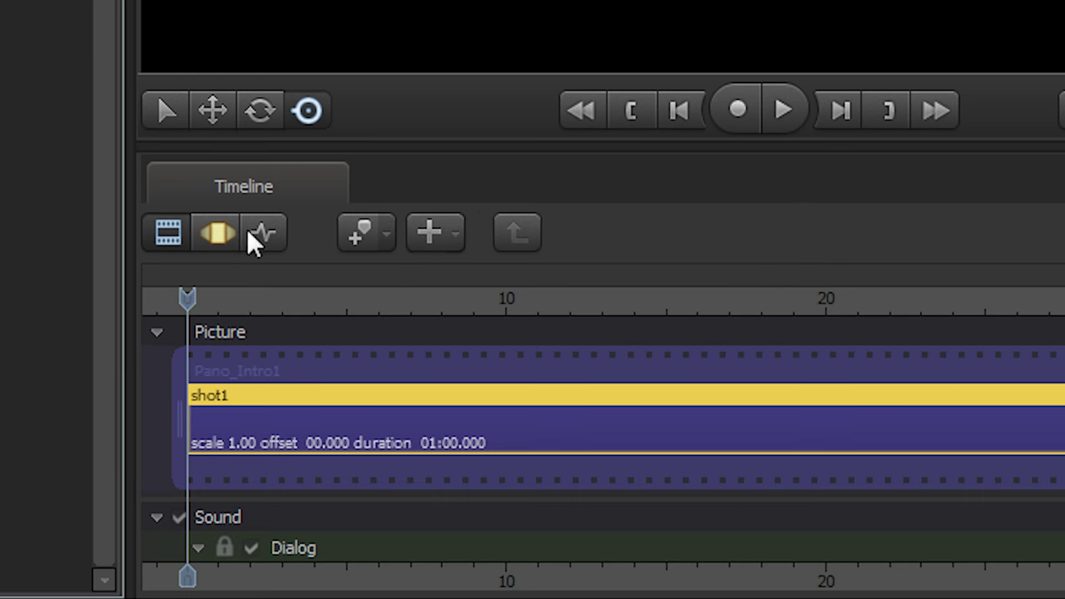
pyautogui.click(211, 228)
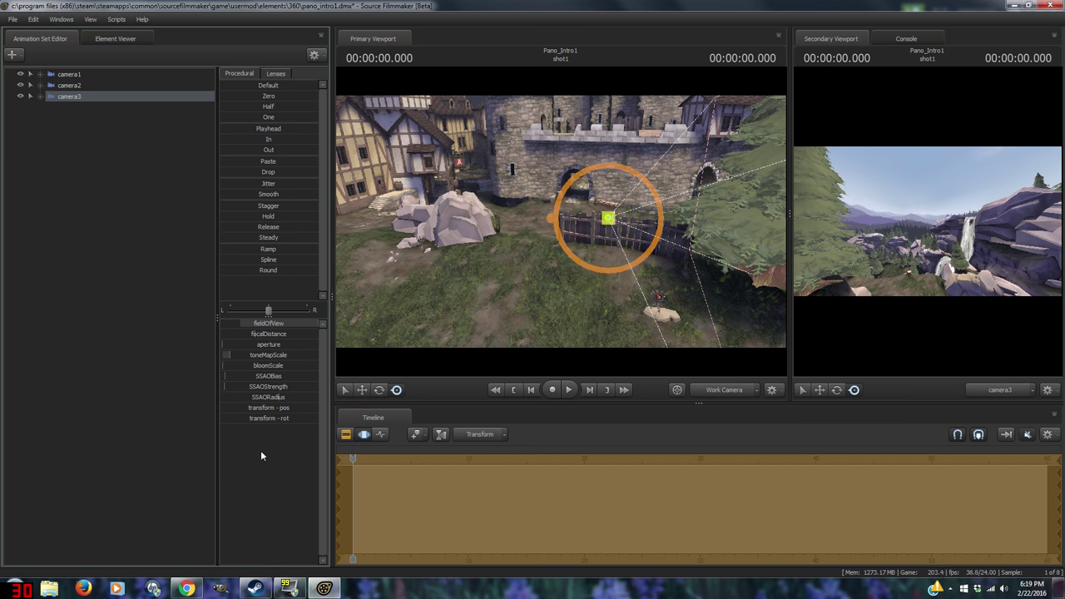
# Add a fourth camera by duplicating an existing camera's animation set, and select it.
pyautogui.rightClick(70, 98)
pyautogui.click(101, 111)
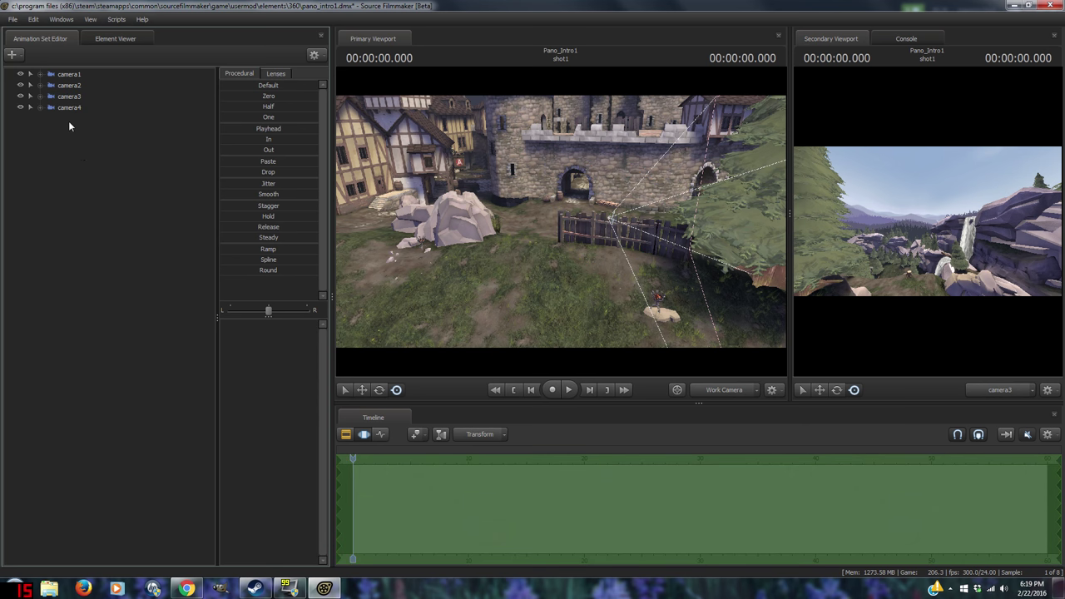
pyautogui.click(66, 108)
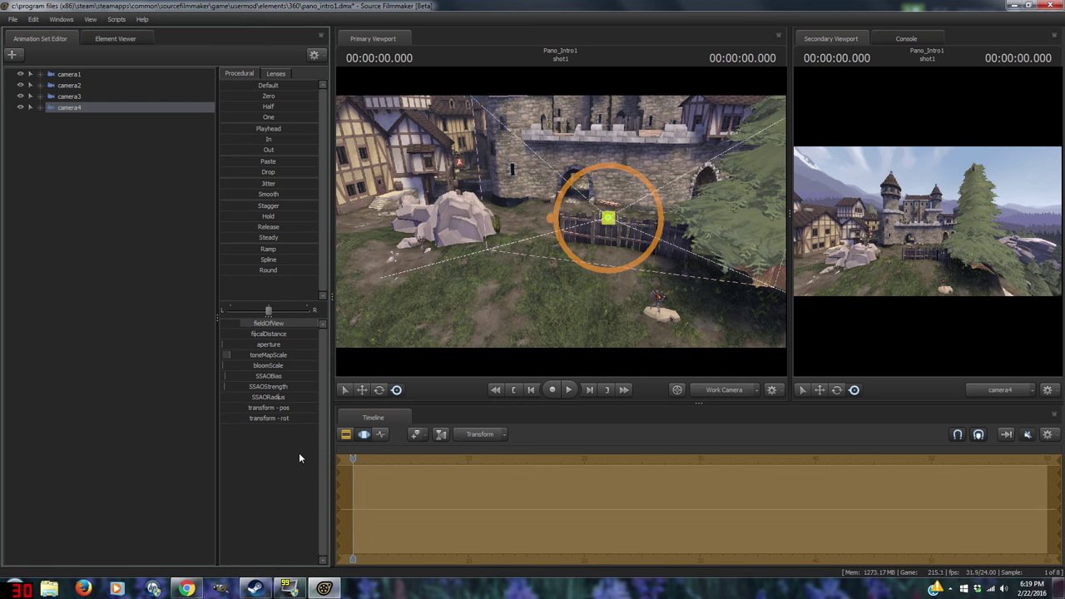
# Copy camera1's animation set, paste it as a fifth camera and select the new copy.
pyautogui.rightClick(69, 74)
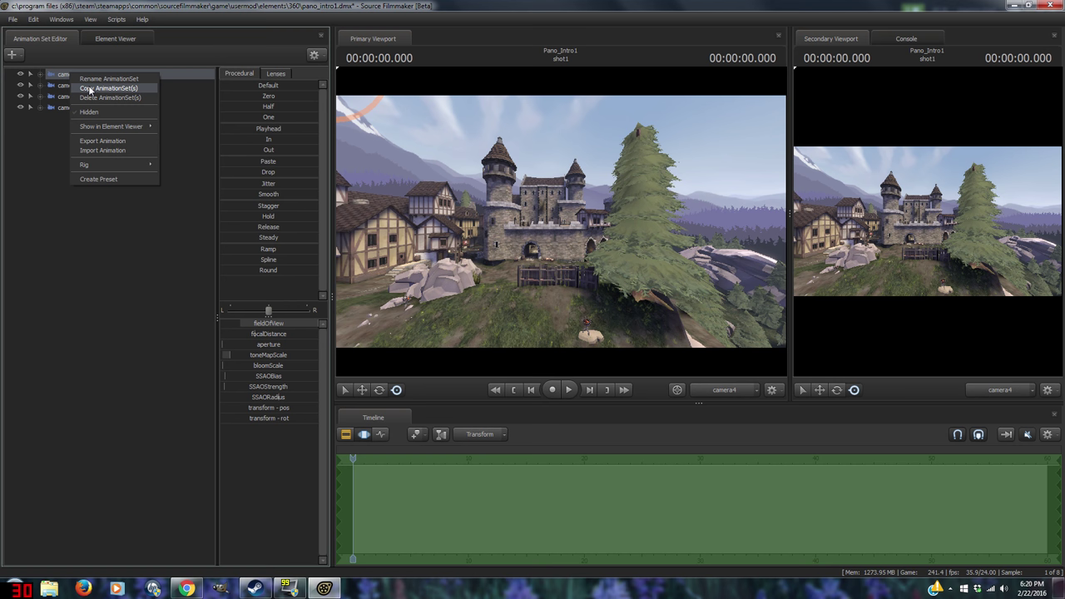
pyautogui.click(75, 78)
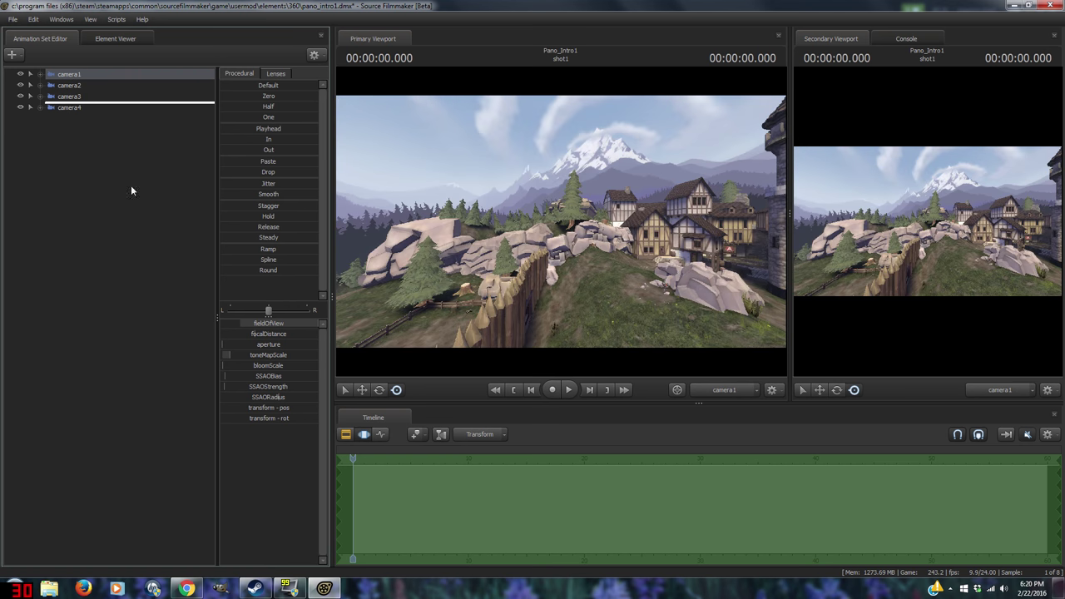
pyautogui.rightClick(75, 122)
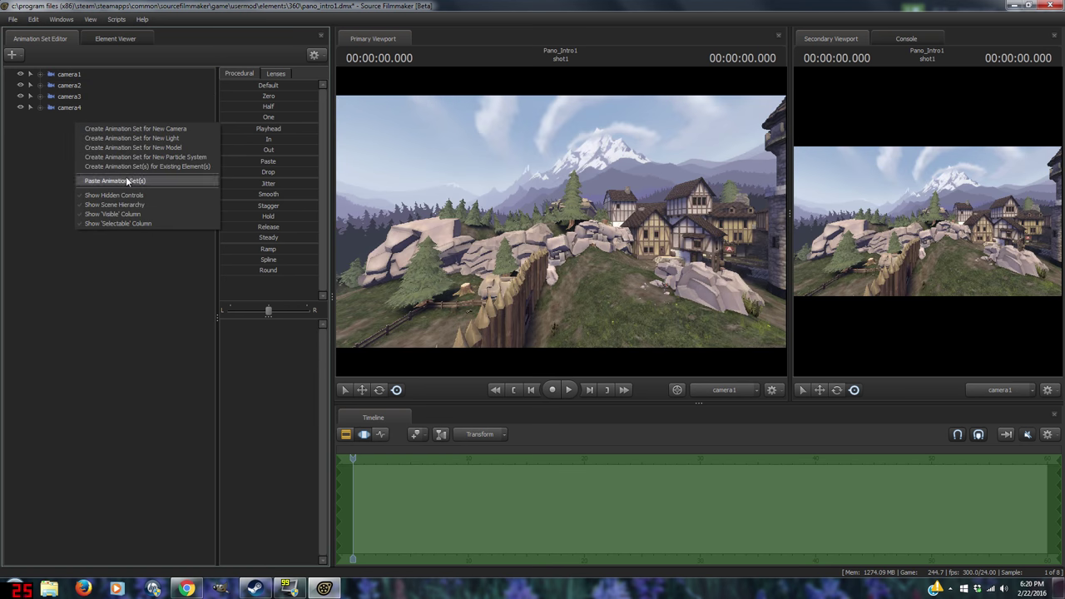
pyautogui.click(124, 180)
pyautogui.click(73, 119)
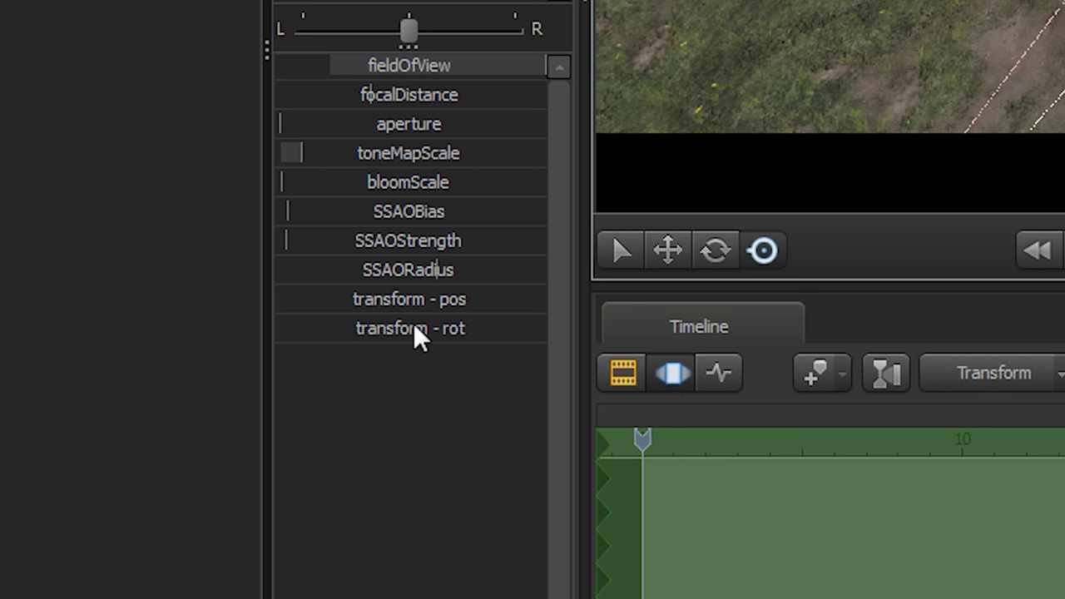
# Set the second rotation value of camera5's transform to 90.
pyautogui.click(272, 417)
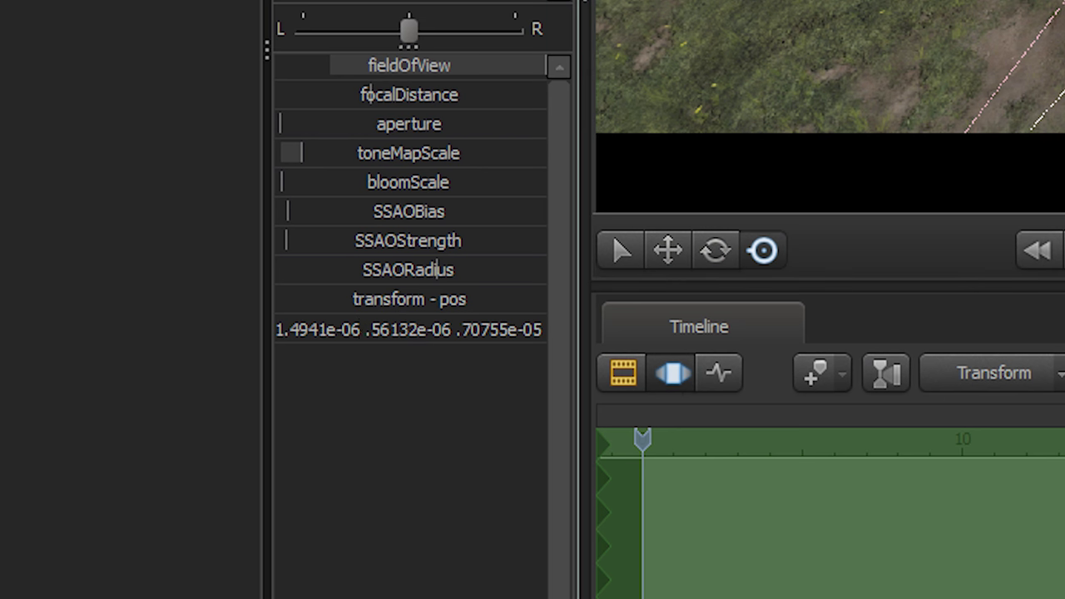
pyautogui.press('Tab')
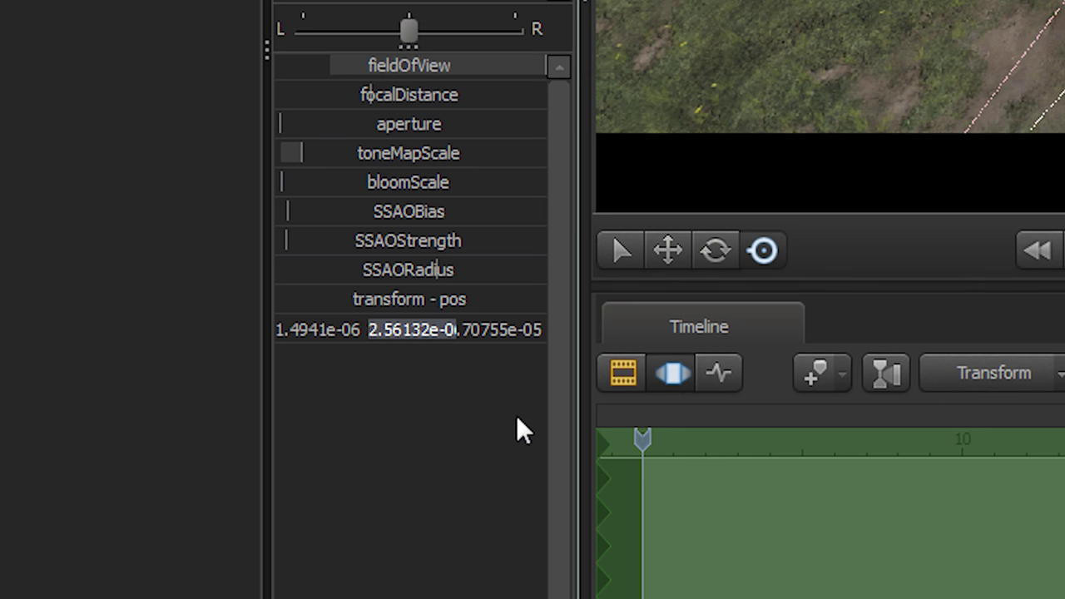
pyautogui.write('90')
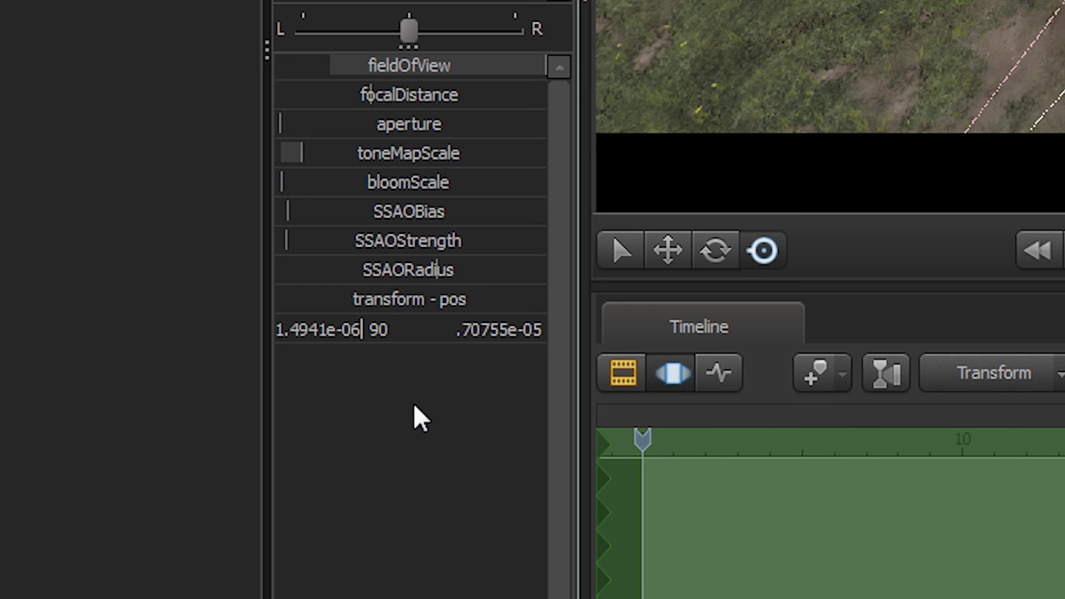
pyautogui.press('Return')
# Paste the copied camera1 animation set as a sixth camera and set its second rotation value to -90.
pyautogui.rightClick(67, 139)
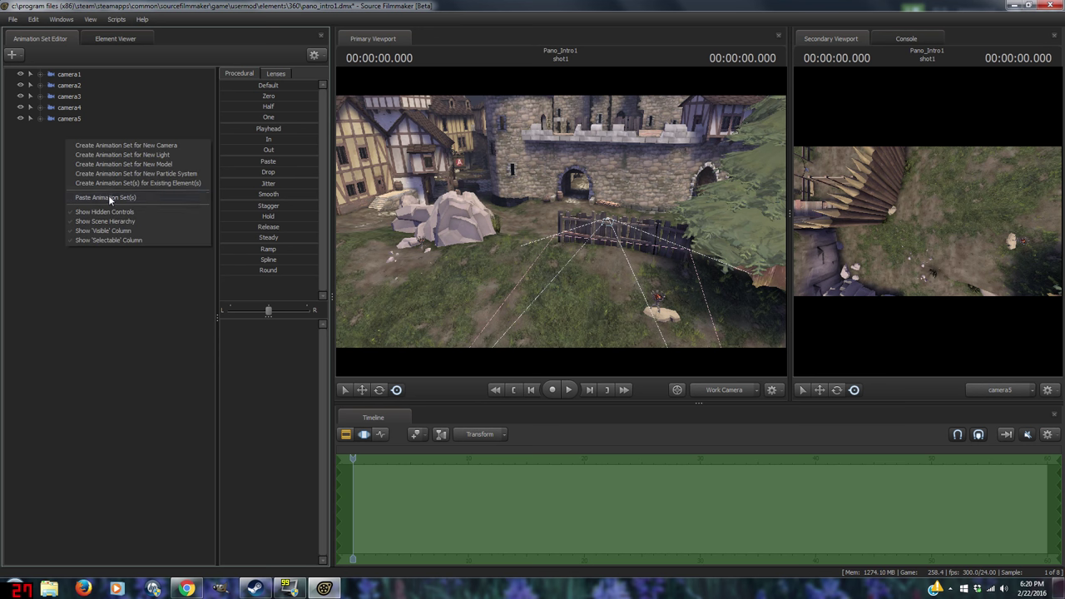
pyautogui.click(84, 159)
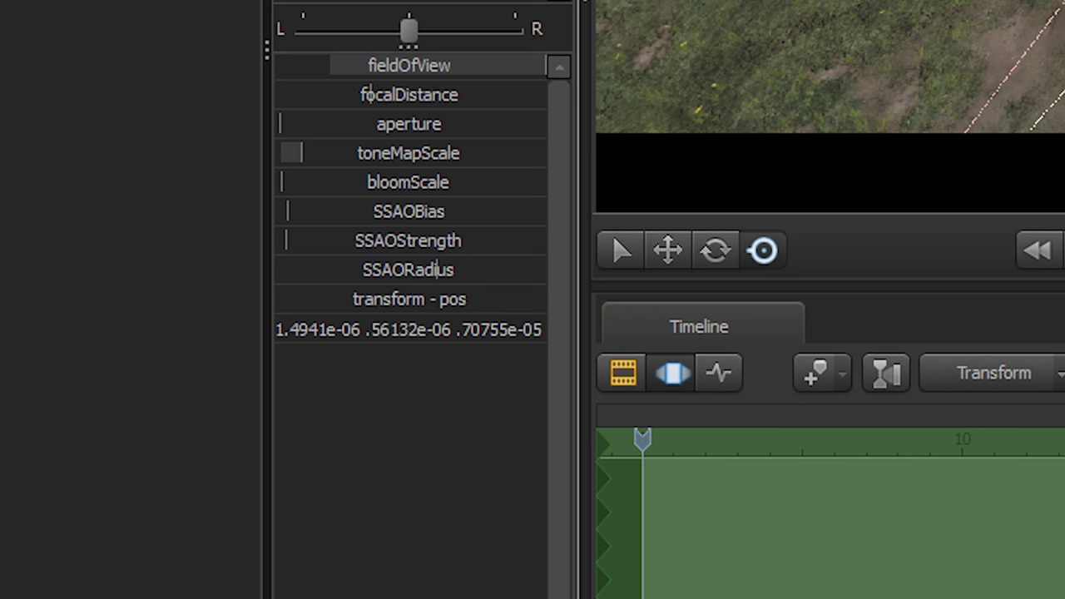
pyautogui.press('Tab')
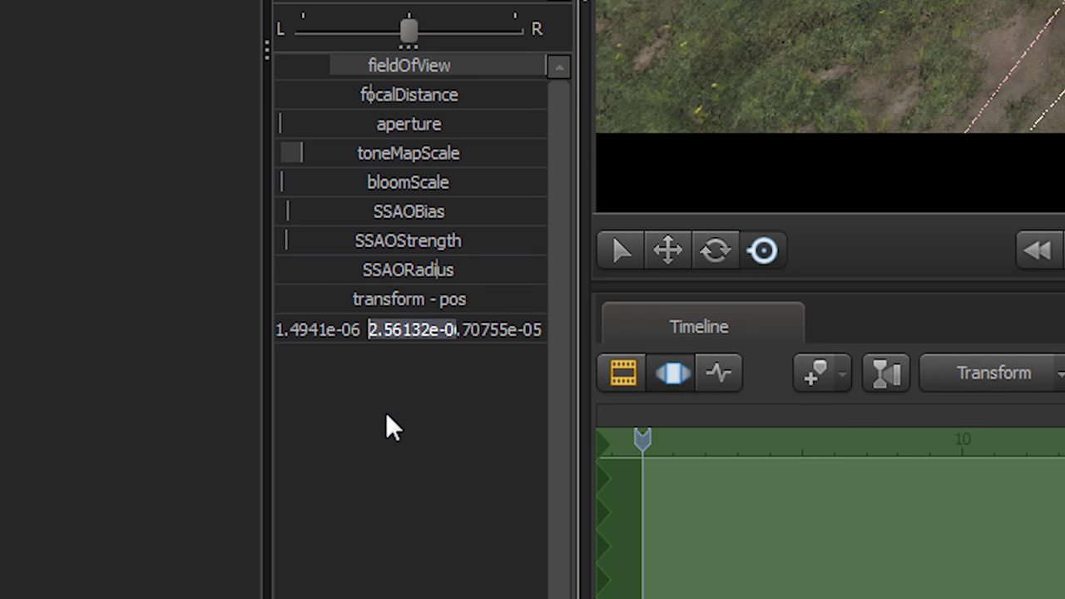
pyautogui.write('-90')
pyautogui.press('Return')
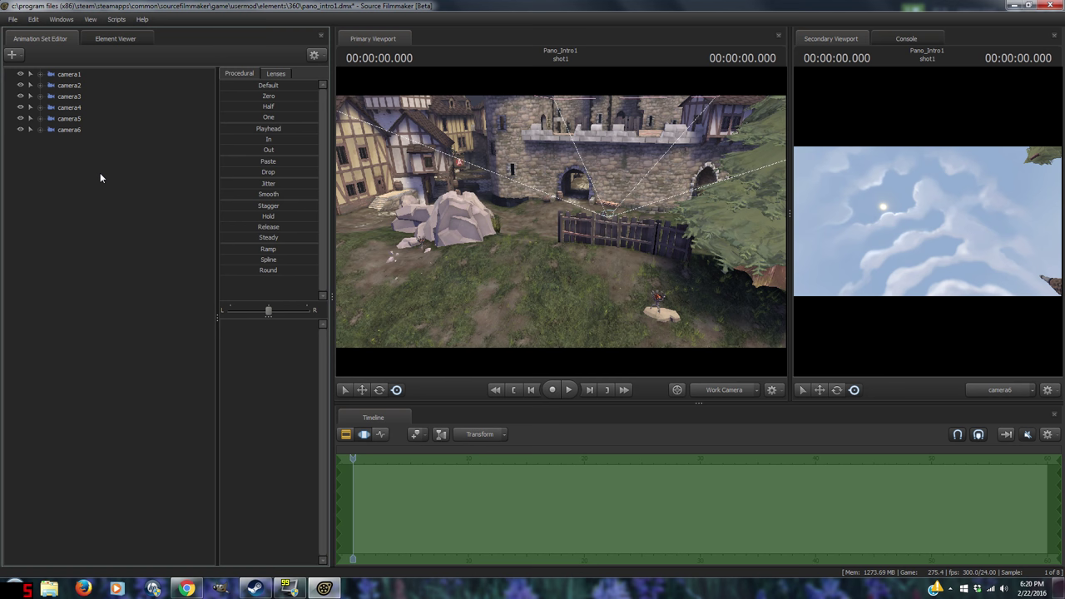
# Create an animation set for a new model using the beer_bottle model.
pyautogui.rightClick(100, 177)
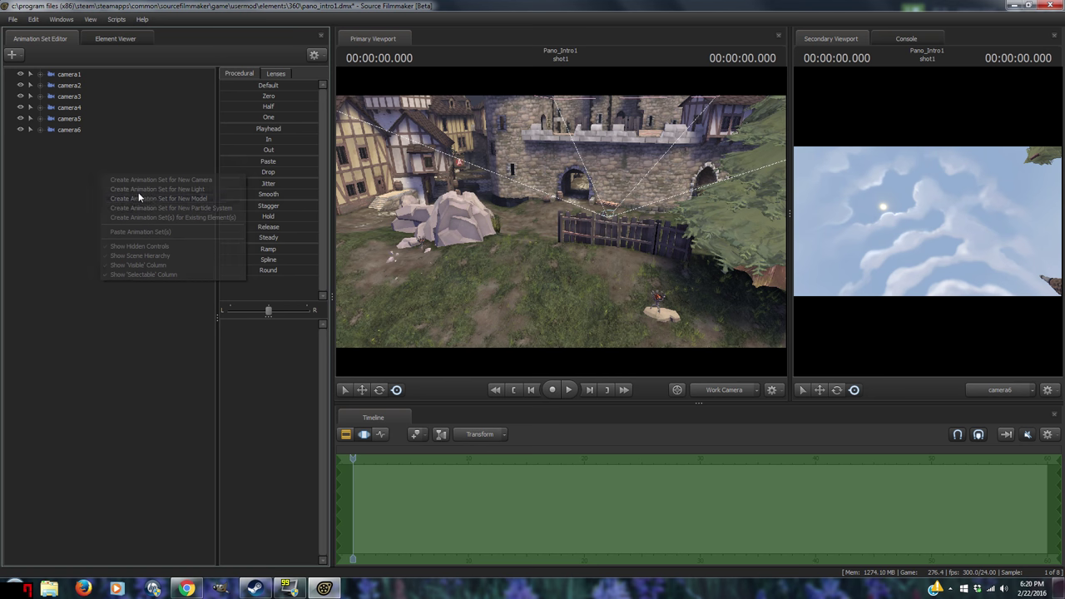
pyautogui.click(166, 189)
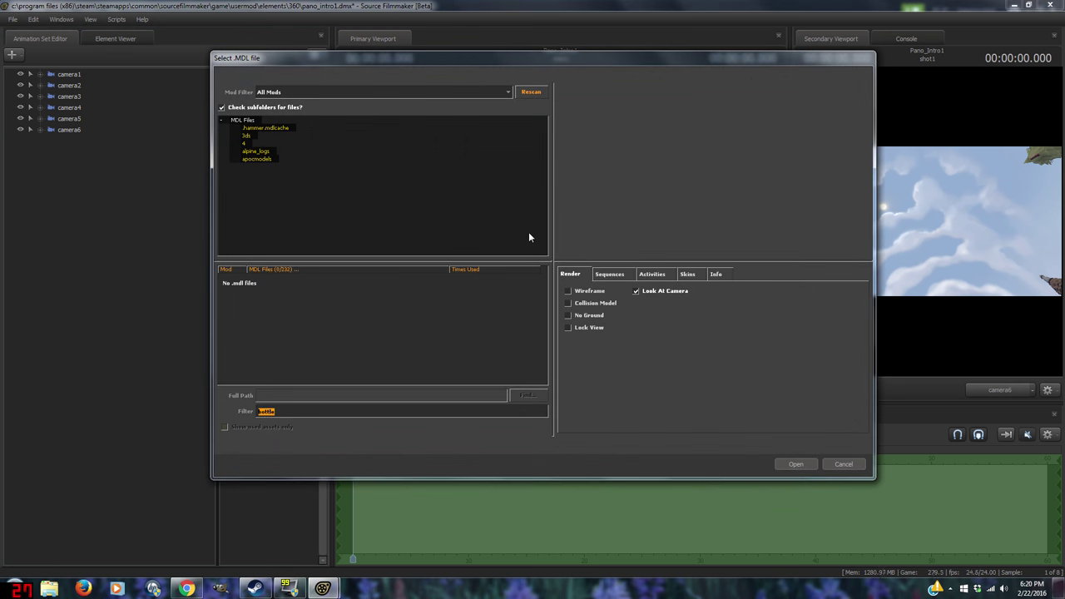
pyautogui.click(316, 287)
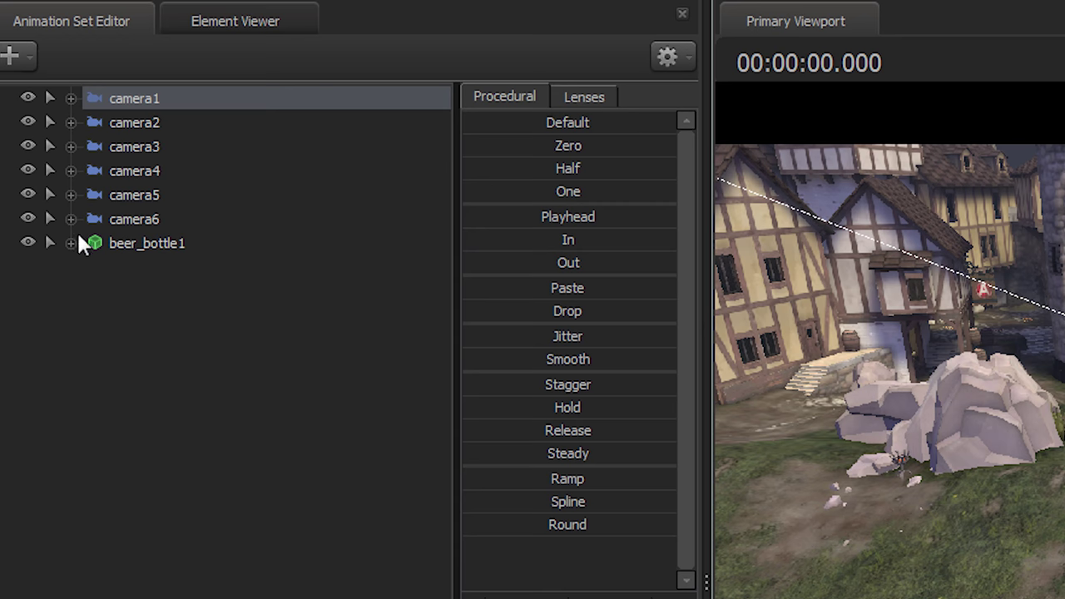
# Expand beer_bottle1 and camera1 in the animation set list down to their rootTransform and transform controls.
pyautogui.click(70, 243)
pyautogui.click(94, 267)
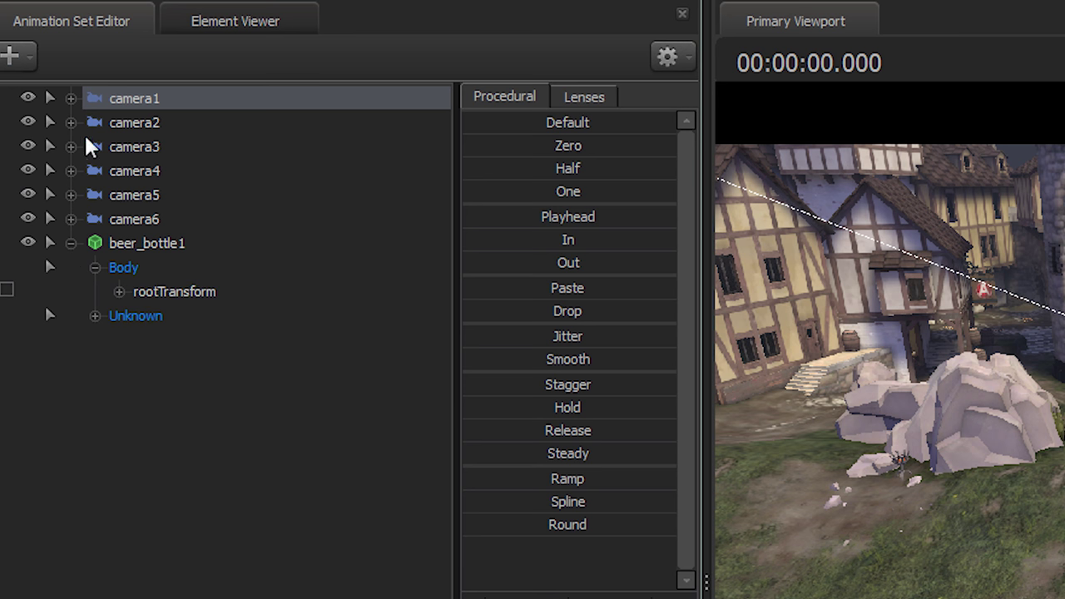
pyautogui.click(70, 98)
pyautogui.click(94, 122)
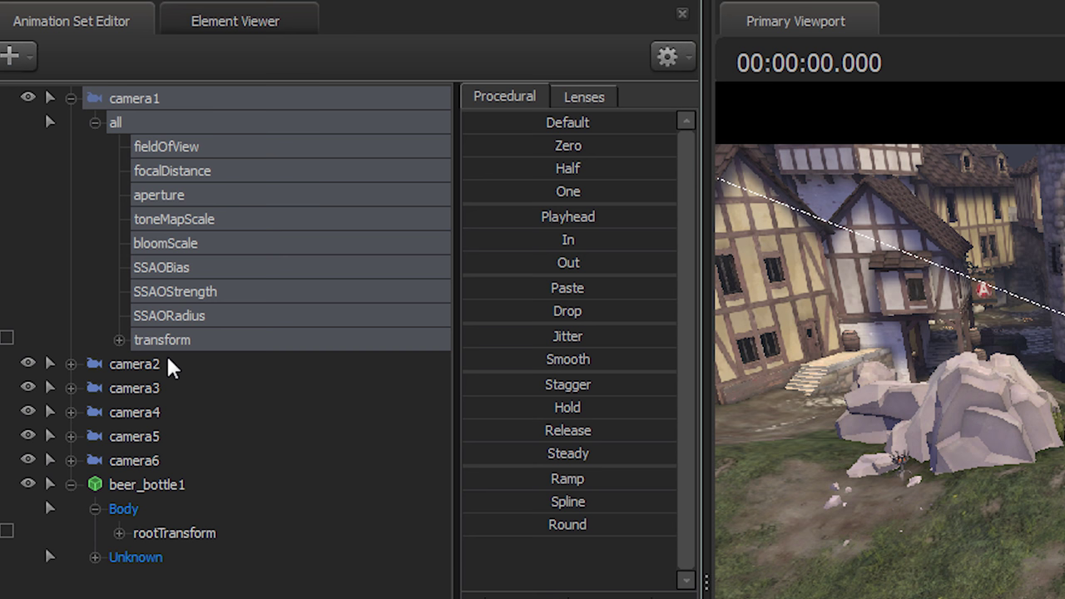
# Try to lock beer_bottle1's rootTransform to camera1's transform.
pyautogui.moveTo(169, 354); pyautogui.dragTo(12, 539)
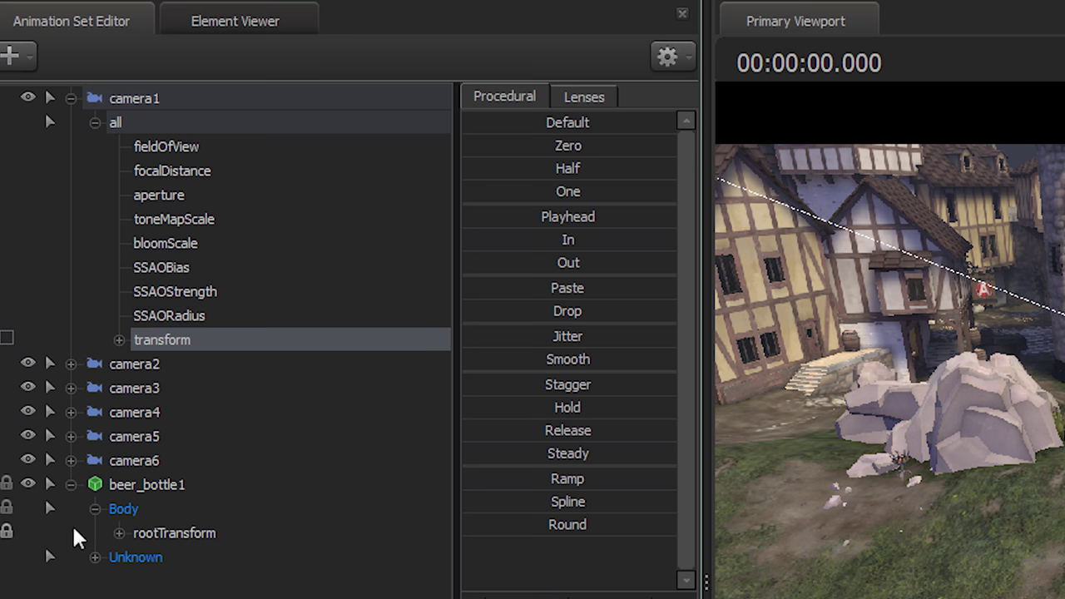
pyautogui.click(162, 537)
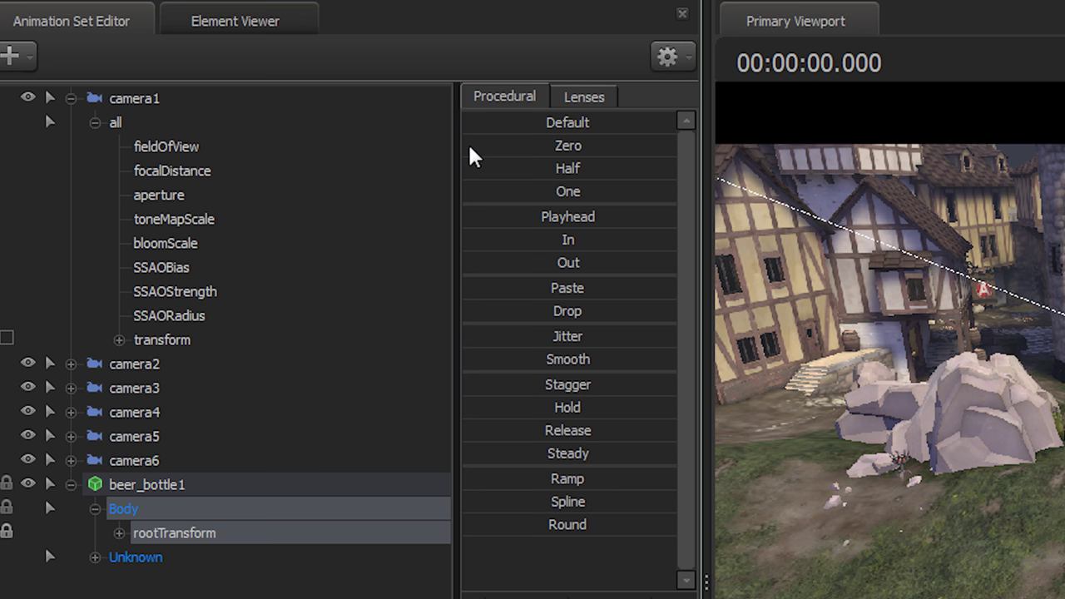
pyautogui.moveTo(470, 156); pyautogui.dragTo(675, 156)
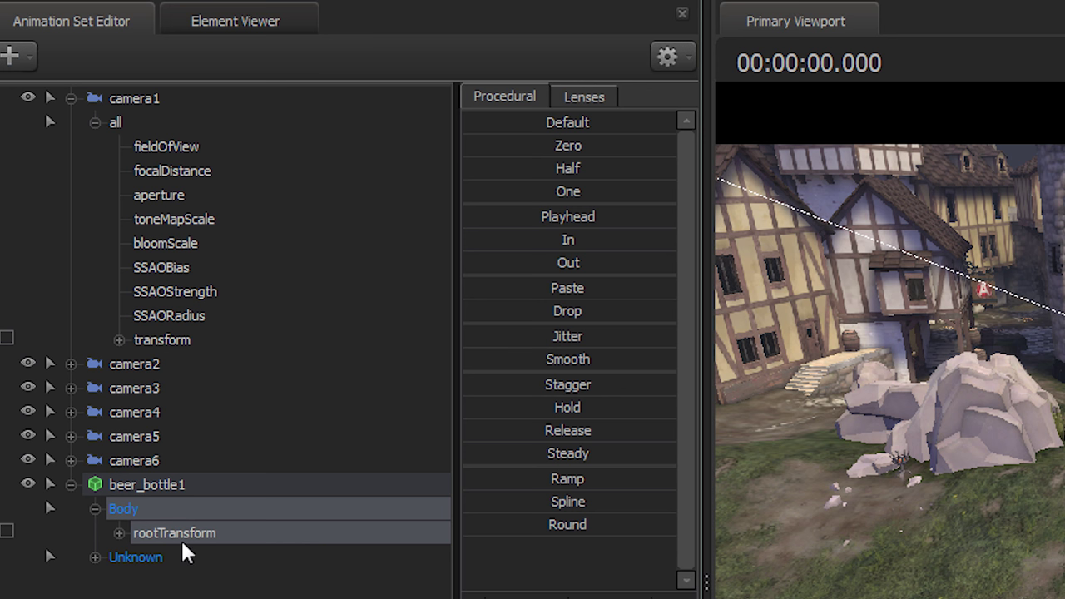
# Lock the transforms of camera1 and camera2 to beer_bottle1's rootTransform.
pyautogui.moveTo(138, 484); pyautogui.dragTo(9, 342)
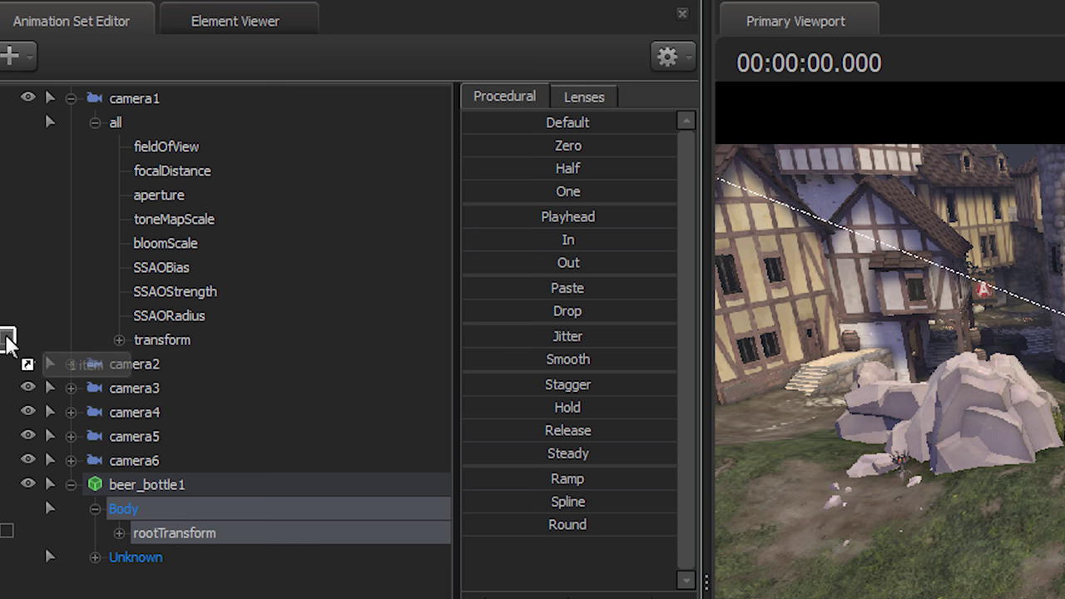
pyautogui.click(6, 337)
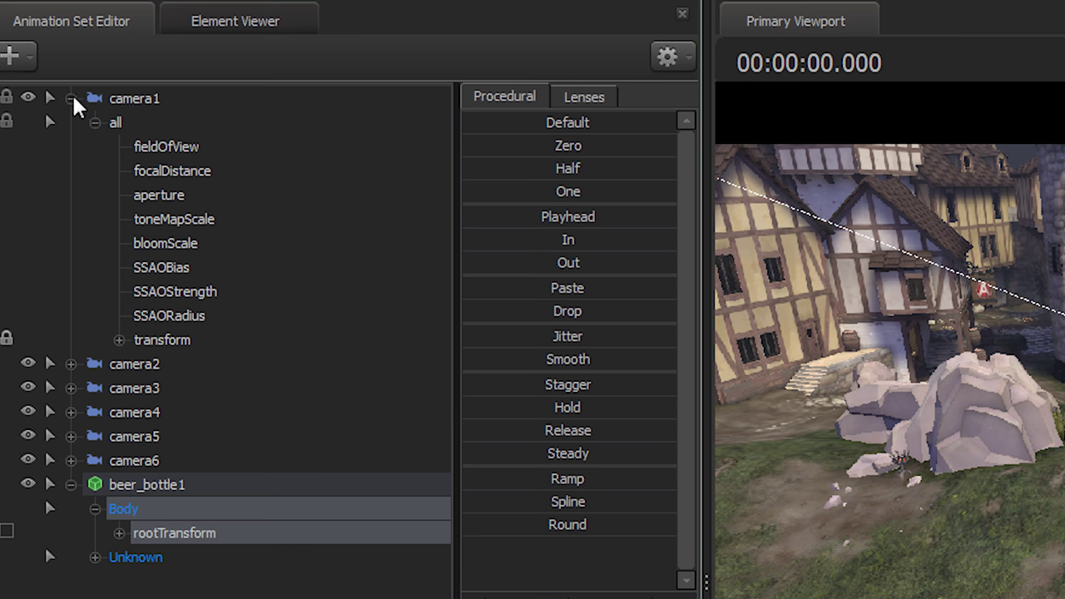
pyautogui.click(70, 98)
pyautogui.click(71, 122)
pyautogui.click(94, 147)
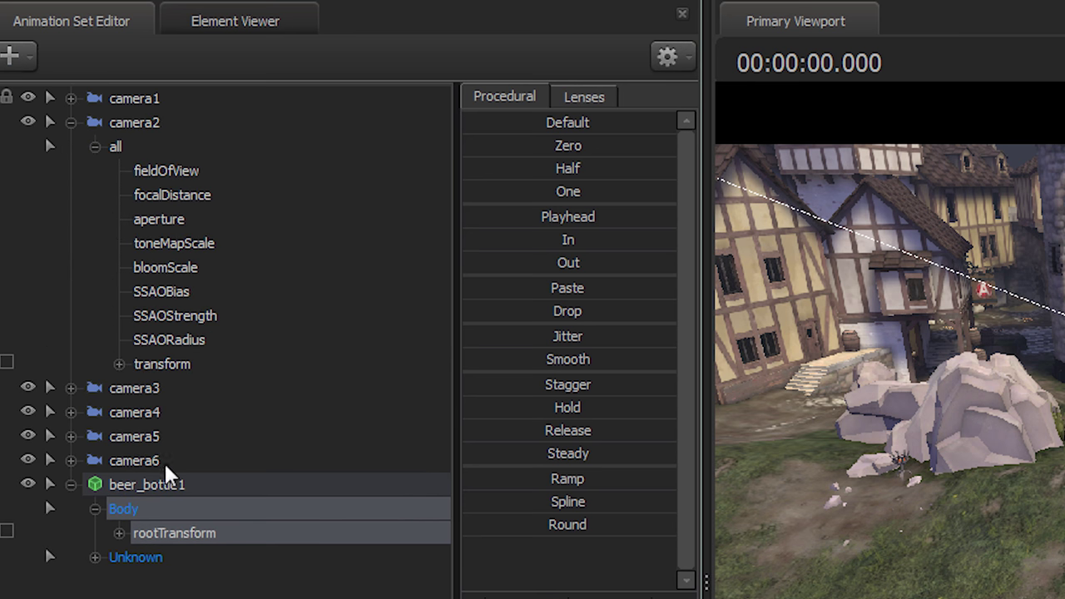
pyautogui.moveTo(184, 535); pyautogui.dragTo(7, 361)
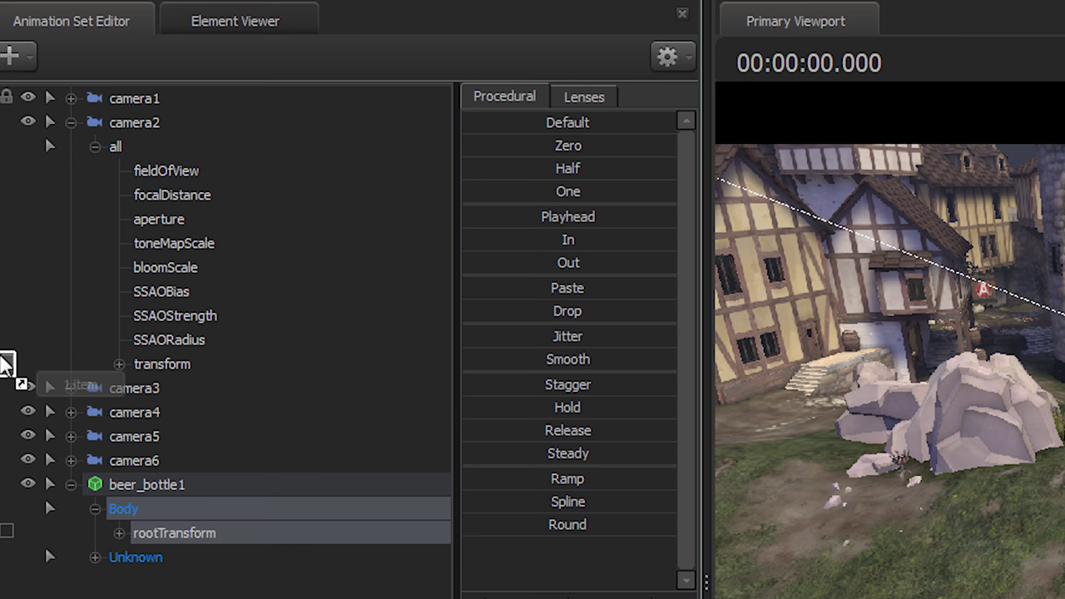
pyautogui.click(7, 363)
pyautogui.click(71, 123)
# Lock the transforms of camera3, camera4, camera5 and camera6 to beer_bottle1's rootTransform.
pyautogui.click(71, 146)
pyautogui.click(71, 146)
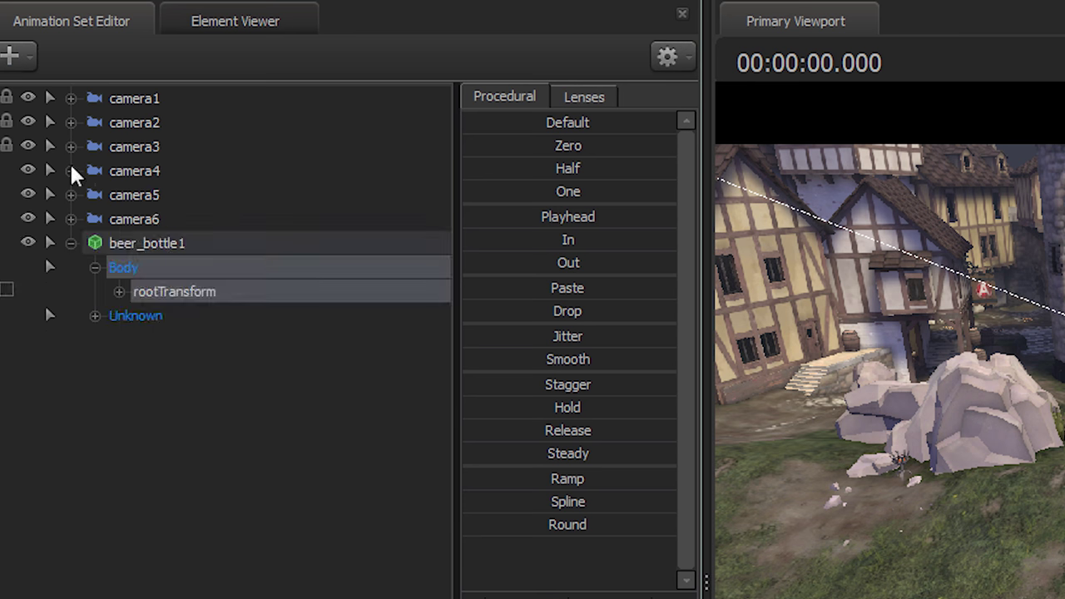
pyautogui.click(71, 171)
pyautogui.click(71, 170)
pyautogui.click(71, 195)
pyautogui.click(70, 194)
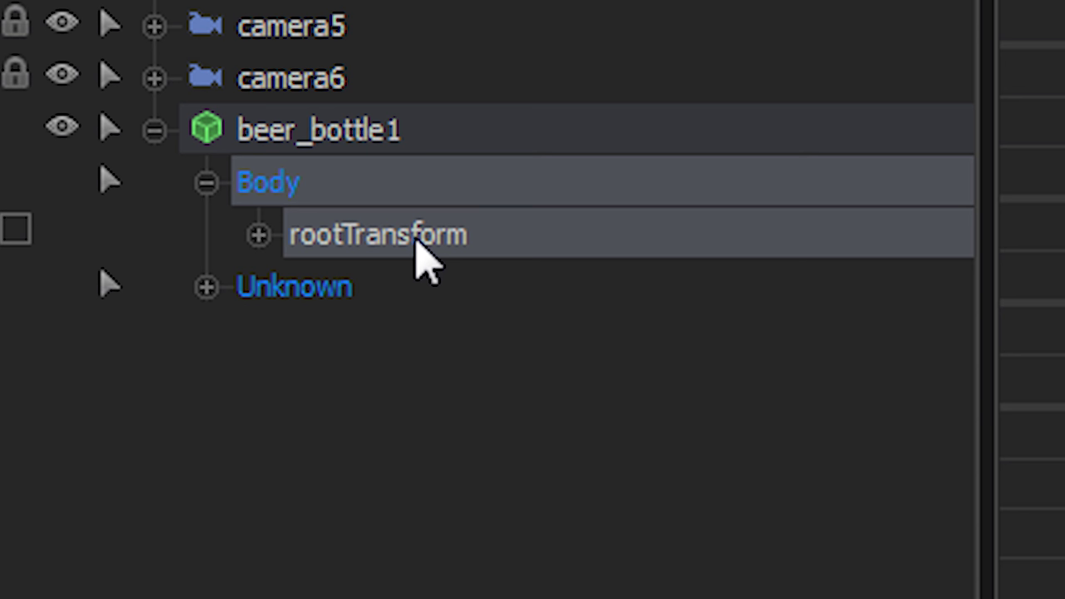
pyautogui.click(74, 131)
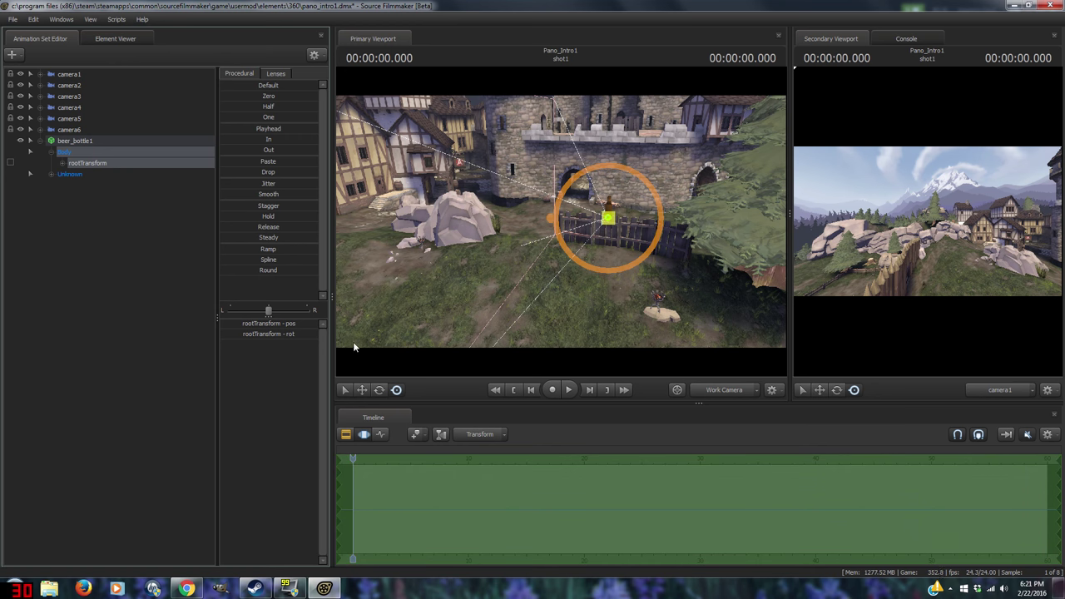
# Switch to the Graph Editor and move the bottle slightly along the wooden fence at the start of the shot.
pyautogui.click(379, 389)
pyautogui.moveTo(616, 228); pyautogui.dragTo(637, 237)
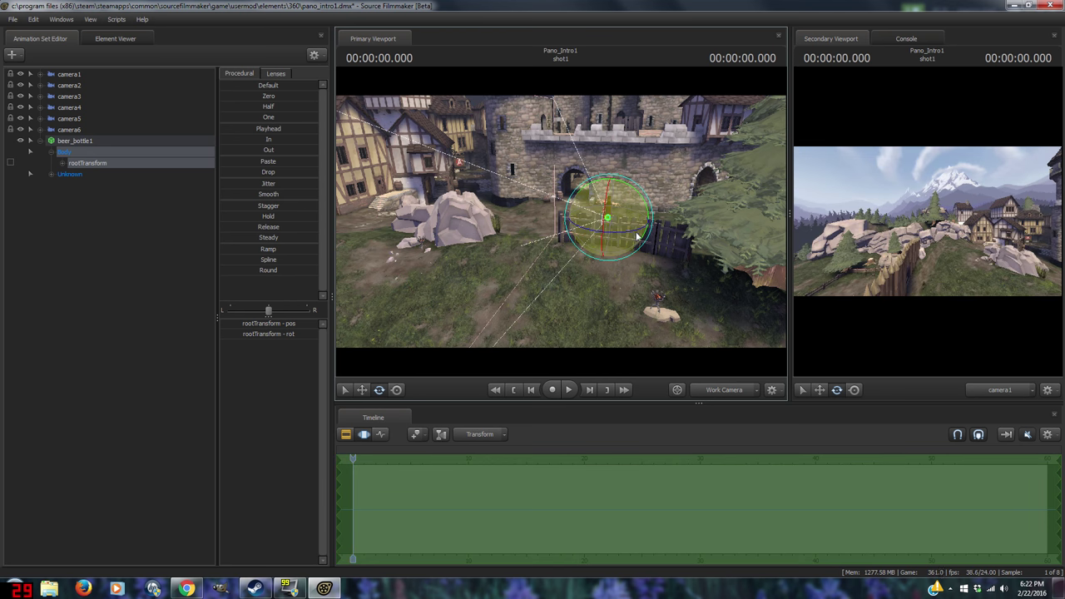
pyautogui.click(383, 435)
pyautogui.moveTo(471, 555); pyautogui.dragTo(587, 546, button='middle')
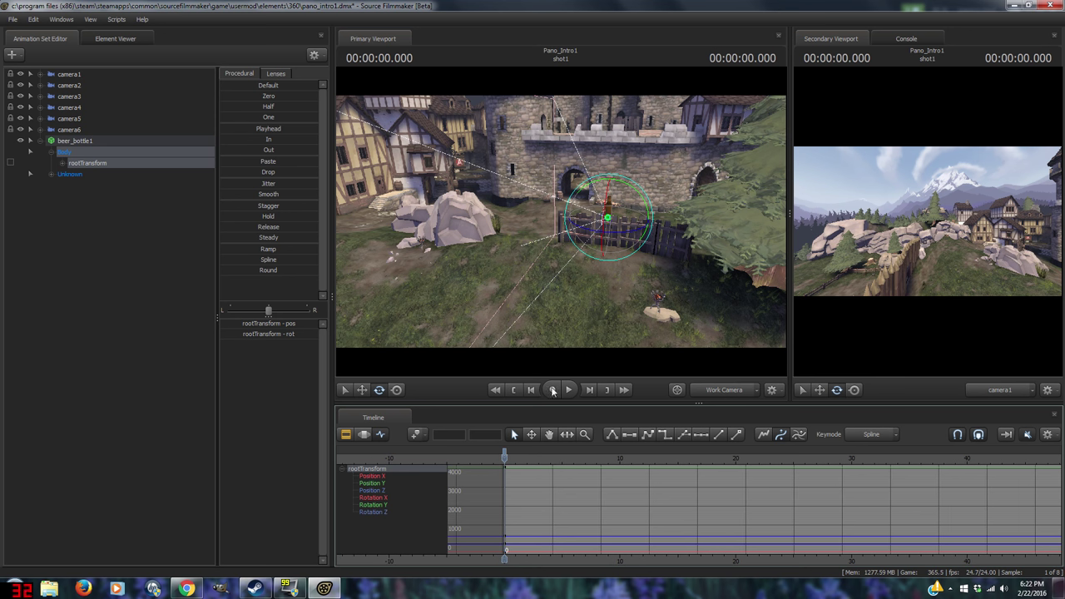
pyautogui.click(363, 390)
pyautogui.moveTo(609, 218); pyautogui.dragTo(653, 235)
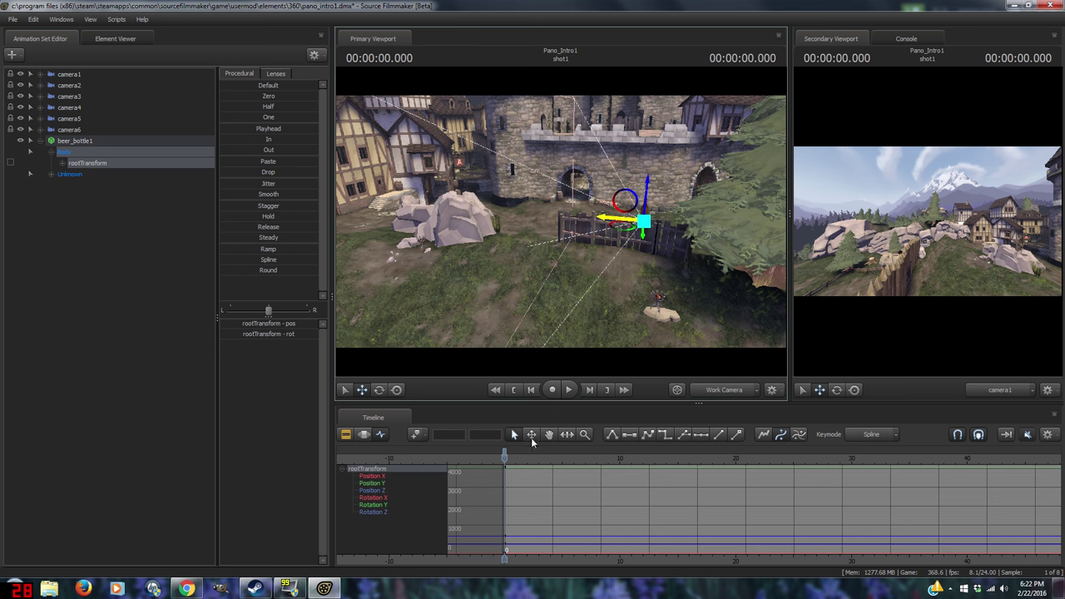
# At 00:00:11.541, move the bottle across the grass to the rocks by the houses and rotate it.
pyautogui.moveTo(530, 456); pyautogui.dragTo(632, 455)
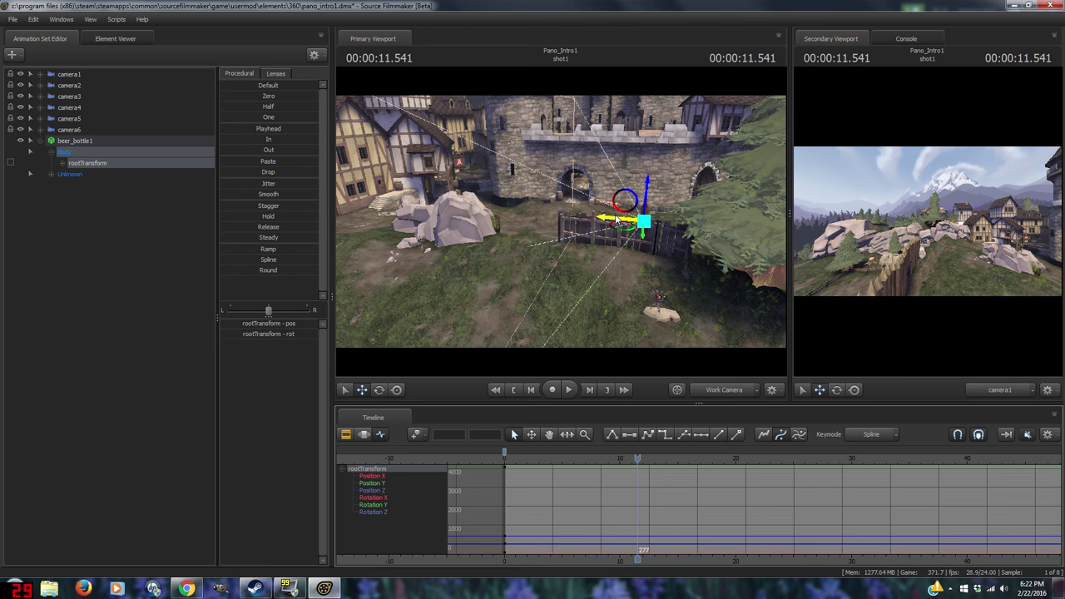
pyautogui.moveTo(622, 217); pyautogui.dragTo(361, 192)
pyautogui.click(378, 390)
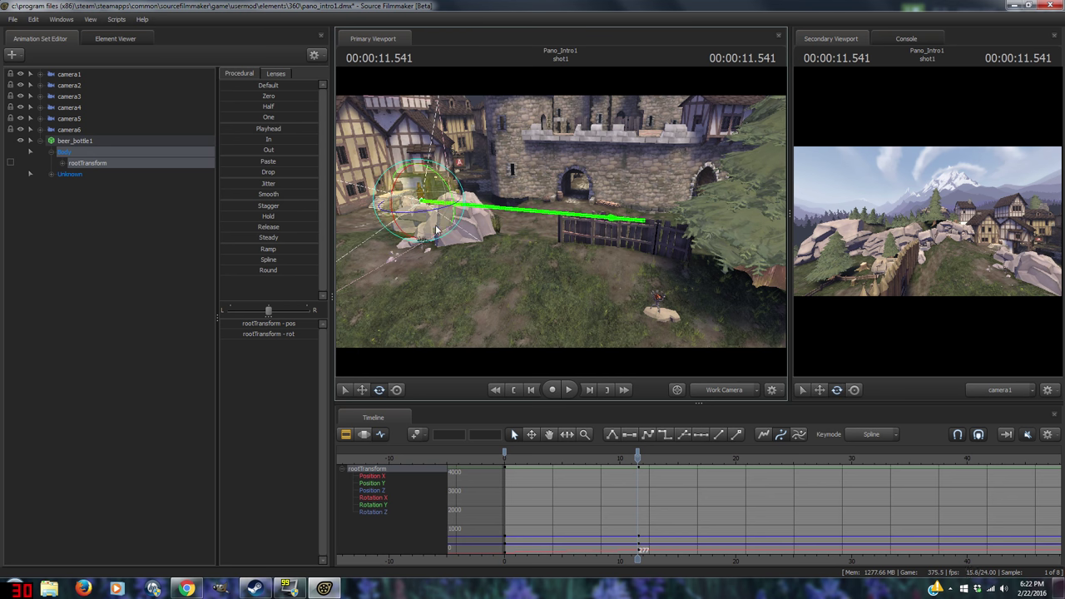
pyautogui.moveTo(434, 223); pyautogui.dragTo(378, 233)
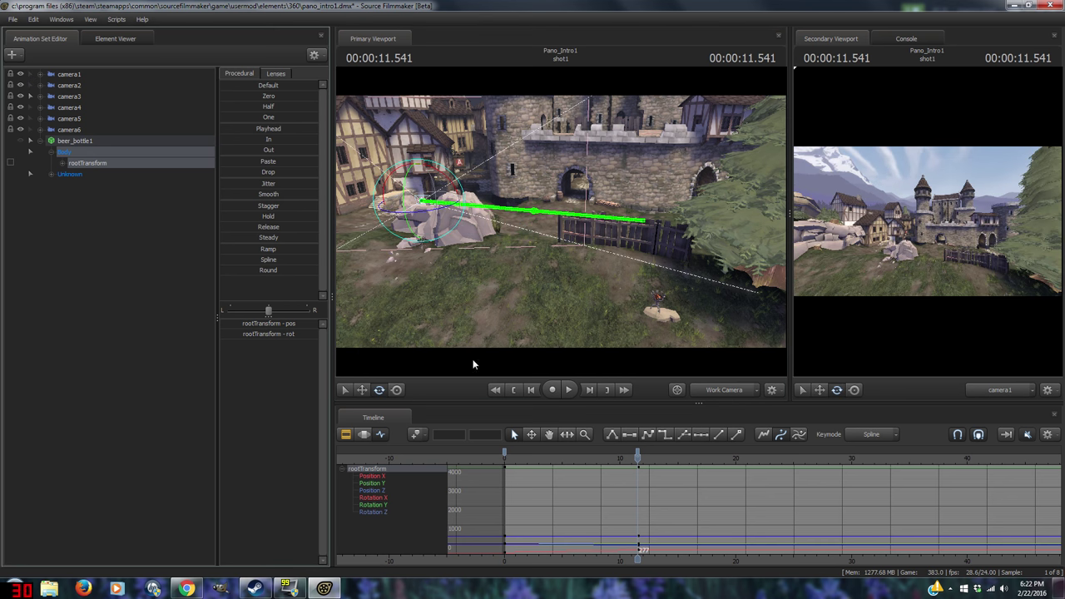
# Play the shot from its start to review the animated camera rig.
pyautogui.click(506, 457)
pyautogui.press('space')
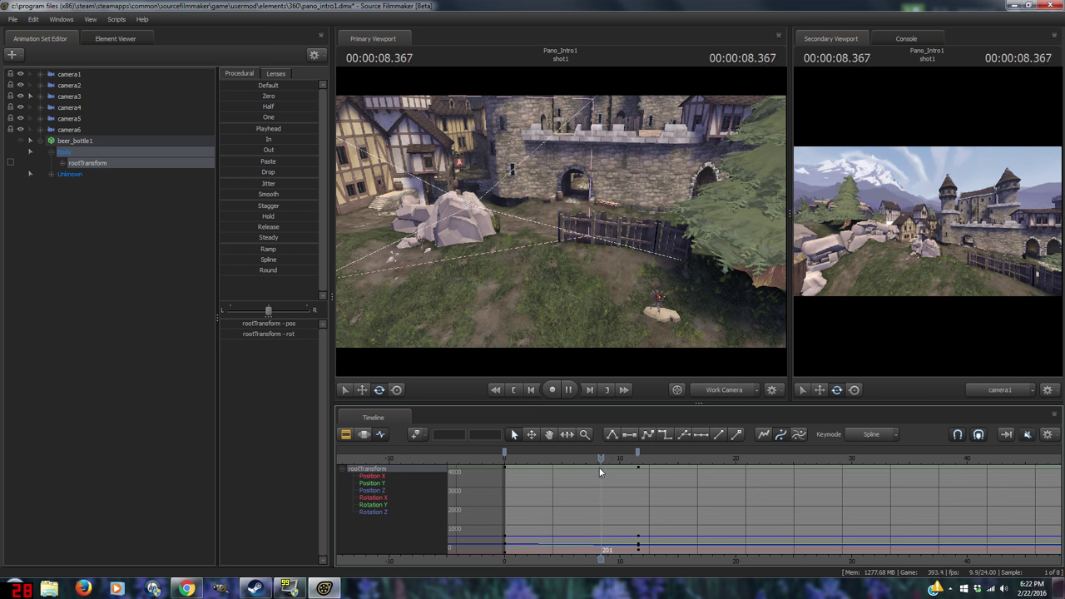
pyautogui.press('space')
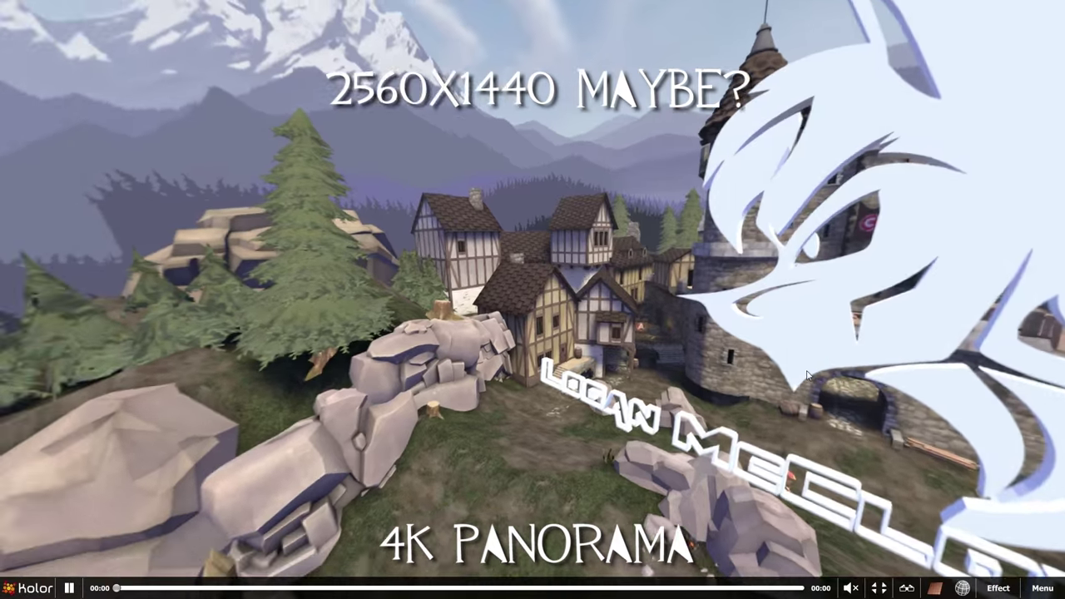
pyautogui.moveTo(807, 376); pyautogui.dragTo(740, 359)
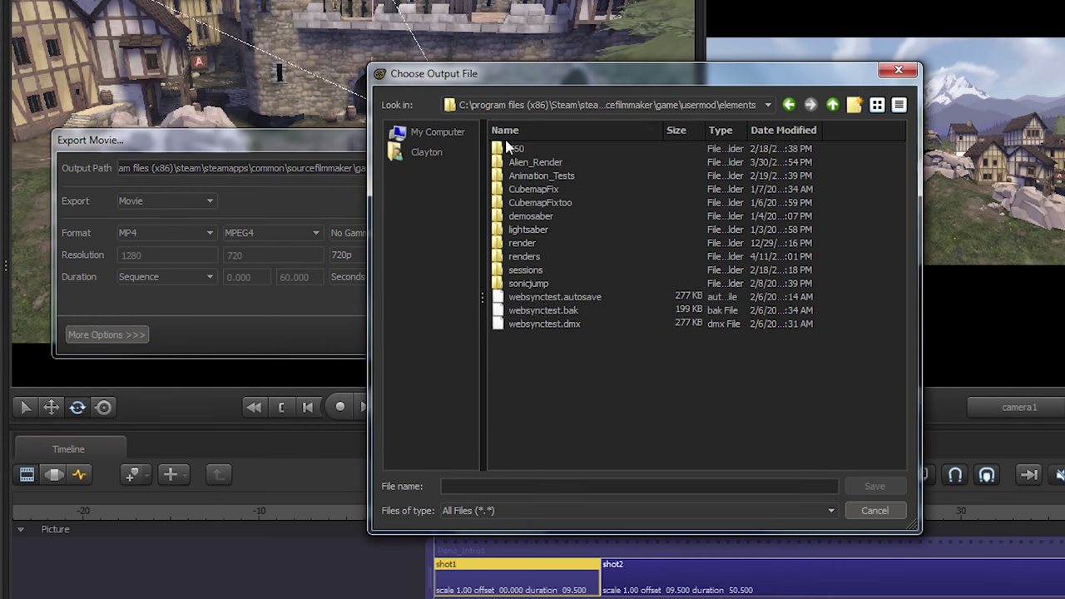
# Create a folder named Demo inside the 360 folder for the export output.
pyautogui.click(505, 132)
pyautogui.doubleClick(518, 323)
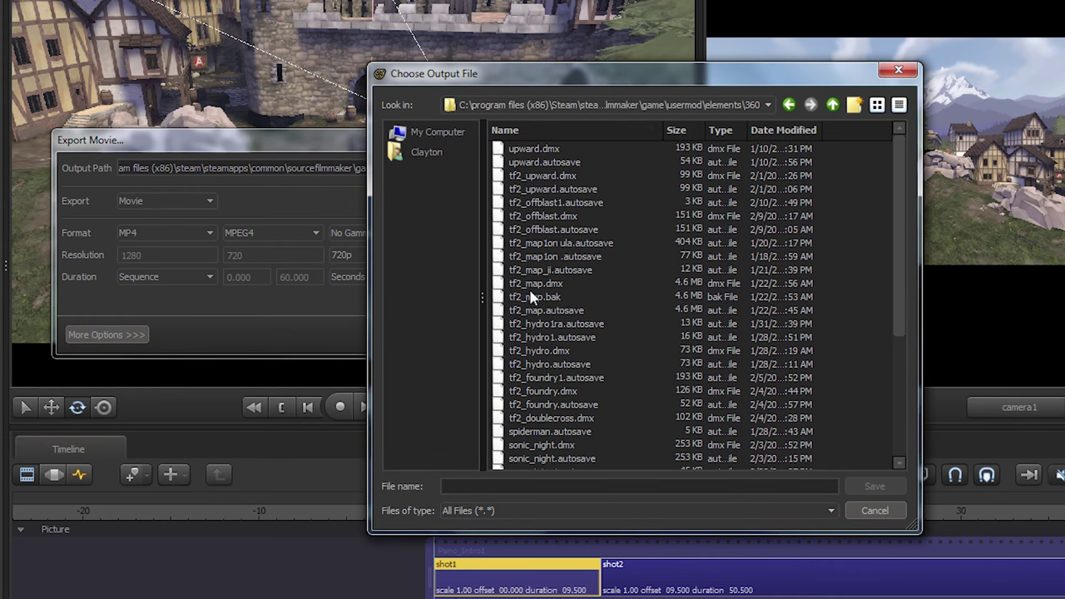
pyautogui.click(851, 105)
pyautogui.write('Demo')
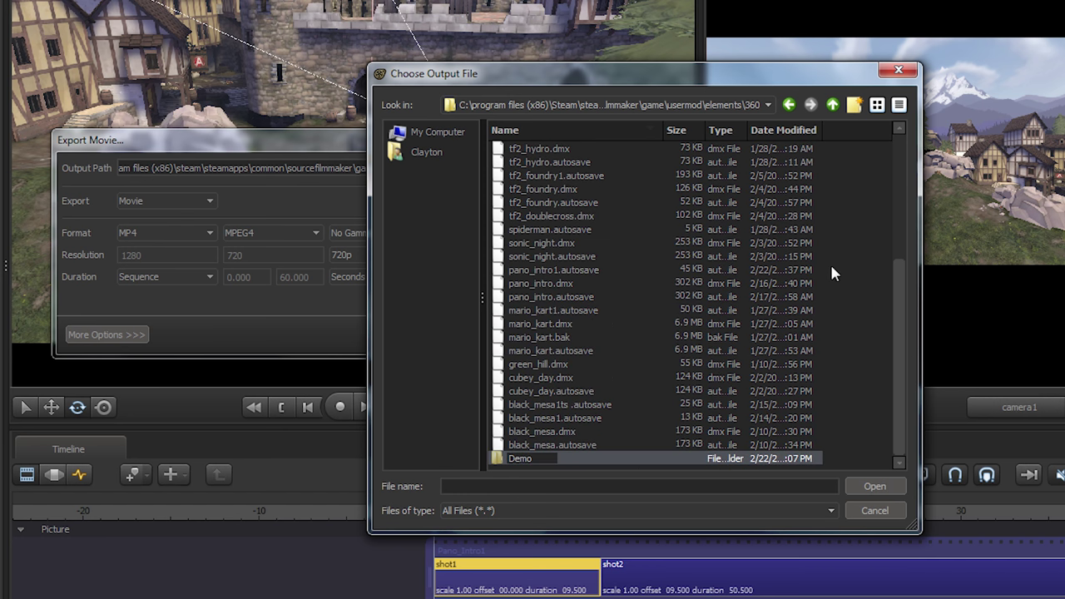
pyautogui.press('Return')
# Set the movie export's output file to Front in the Demo folder.
pyautogui.doubleClick(520, 459)
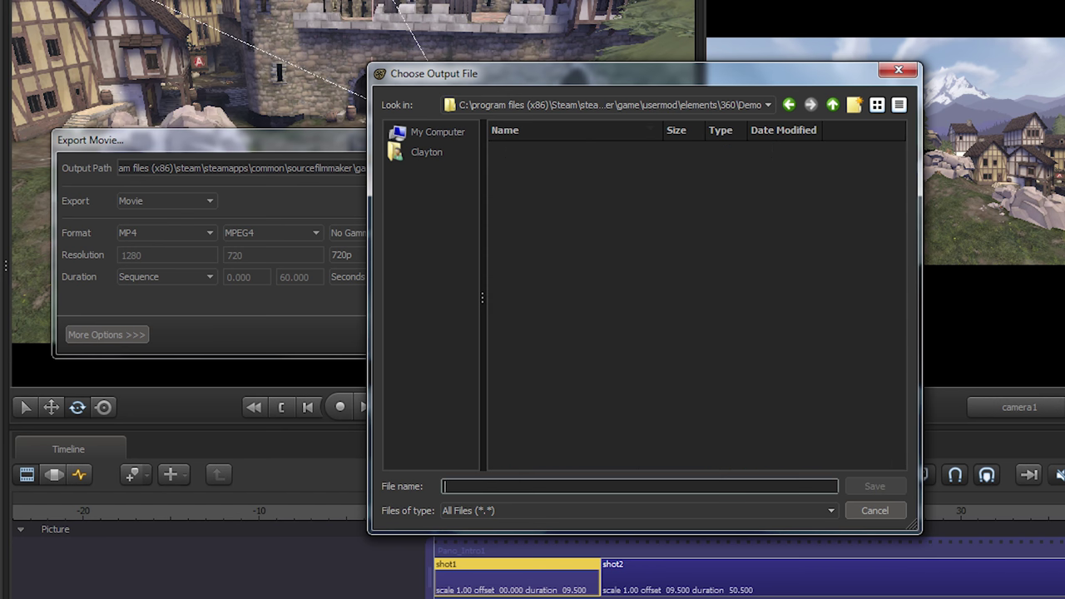
pyautogui.write('Front')
pyautogui.click(875, 486)
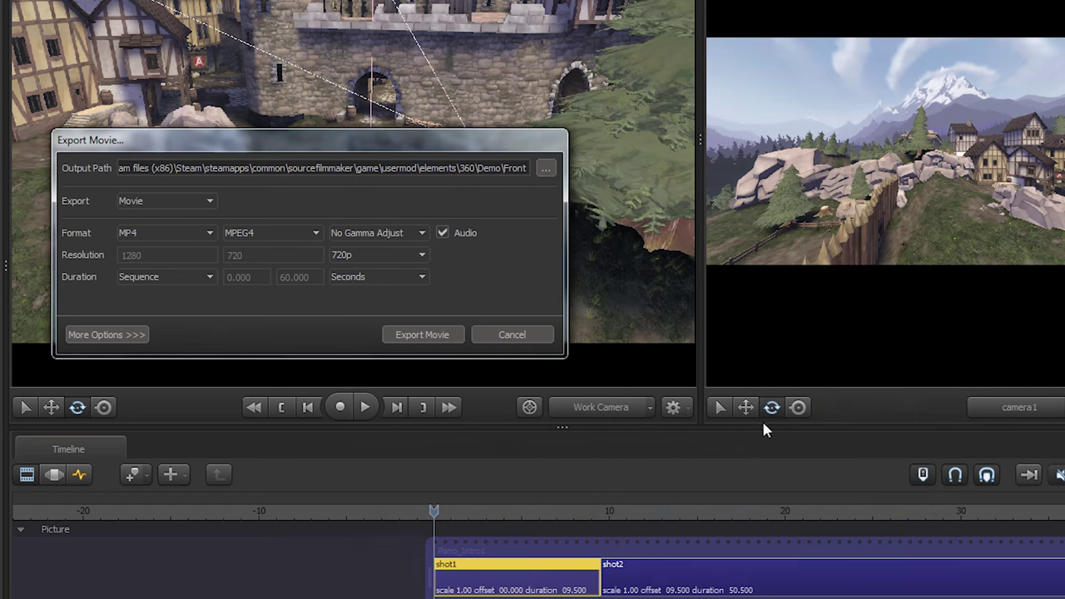
# Set the export type to Image Sequence and open the image format choices.
pyautogui.click(198, 204)
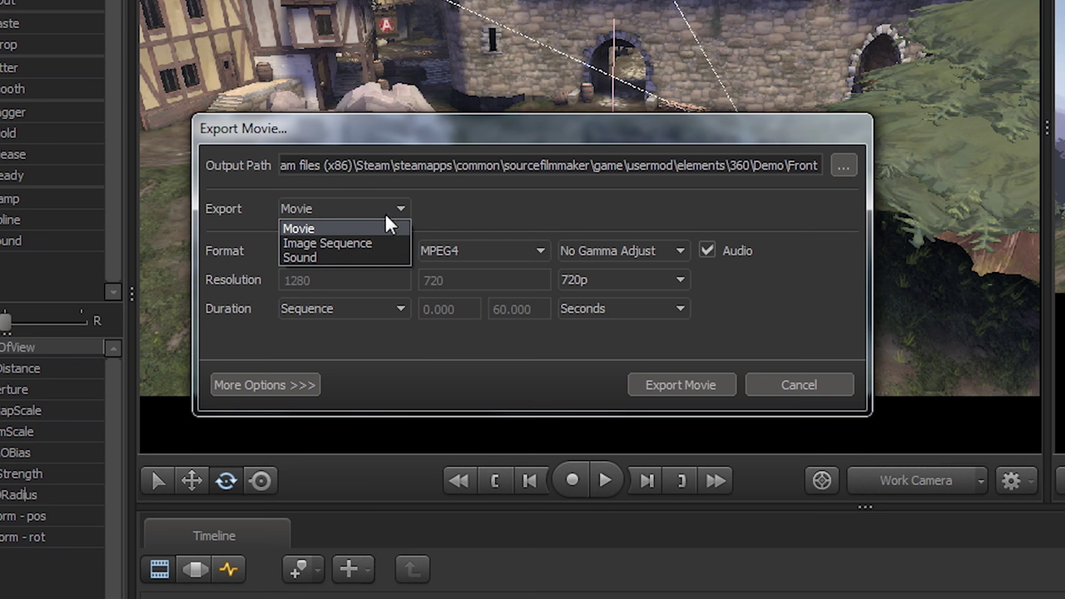
pyautogui.click(371, 241)
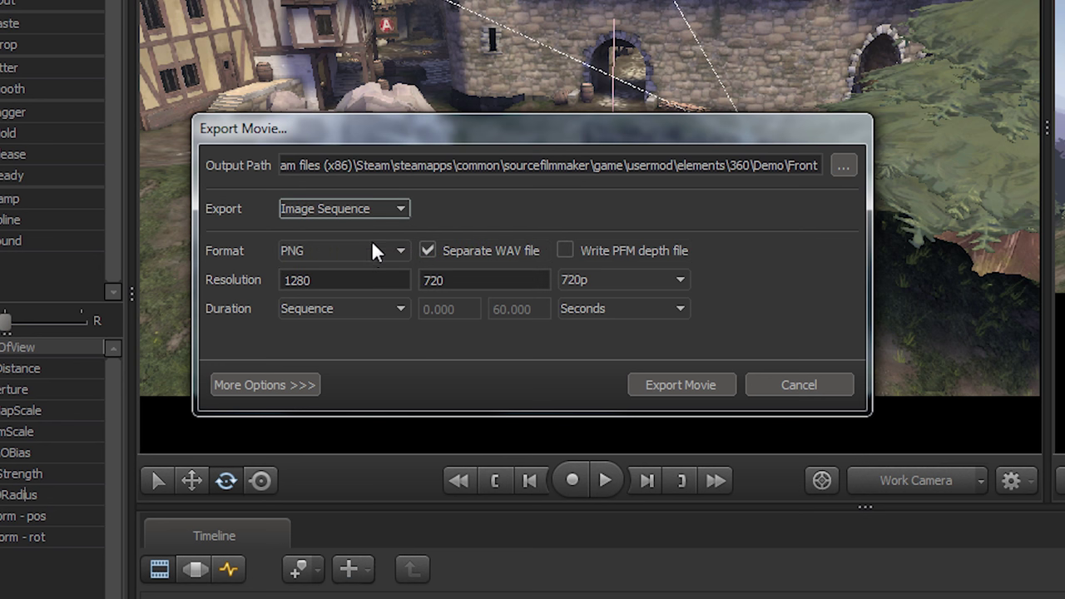
pyautogui.click(371, 250)
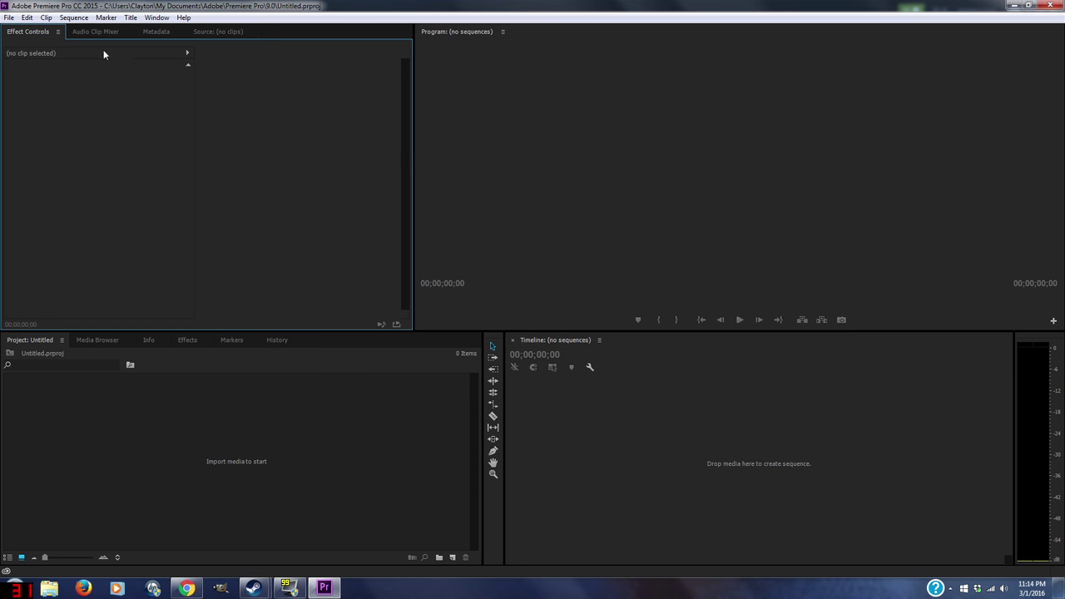
# In Adobe Premiere Pro, open the Media preferences and the choices for the Indeterminate Media Timebase.
pyautogui.click(27, 18)
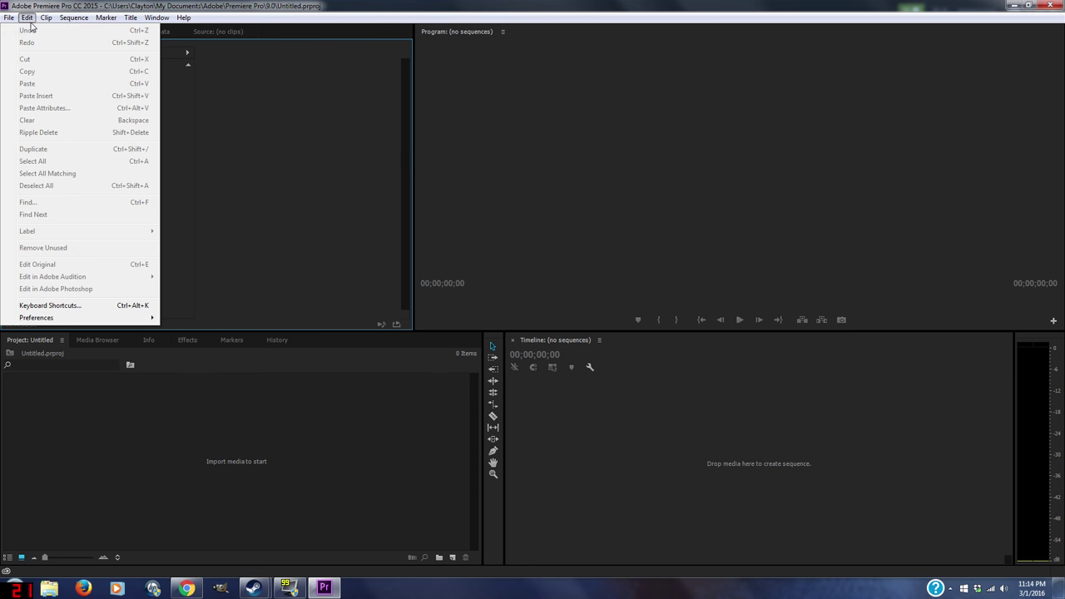
pyautogui.moveTo(105, 321)
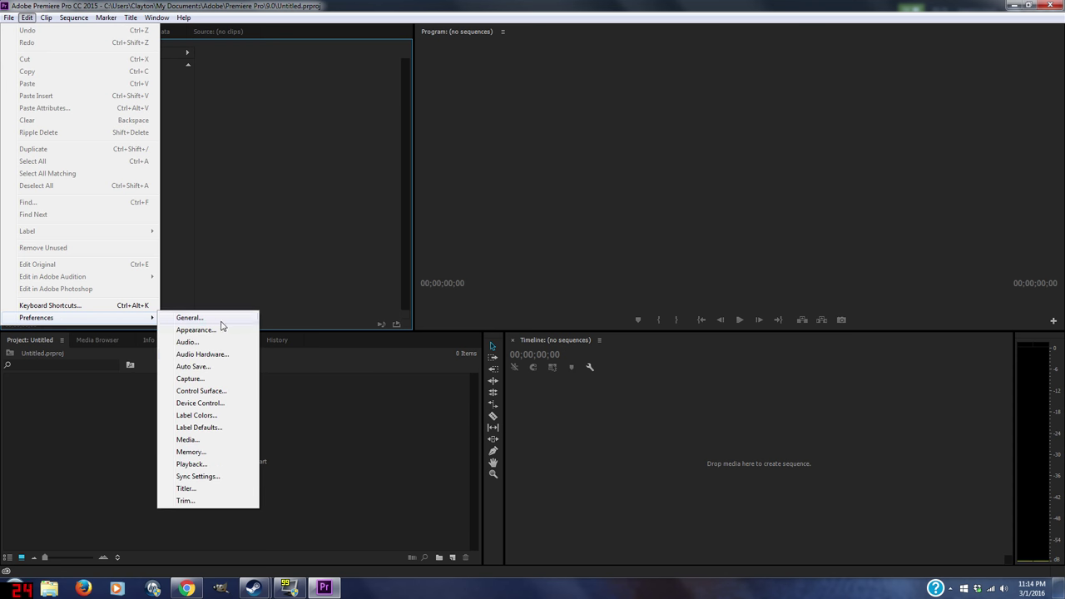
pyautogui.click(191, 441)
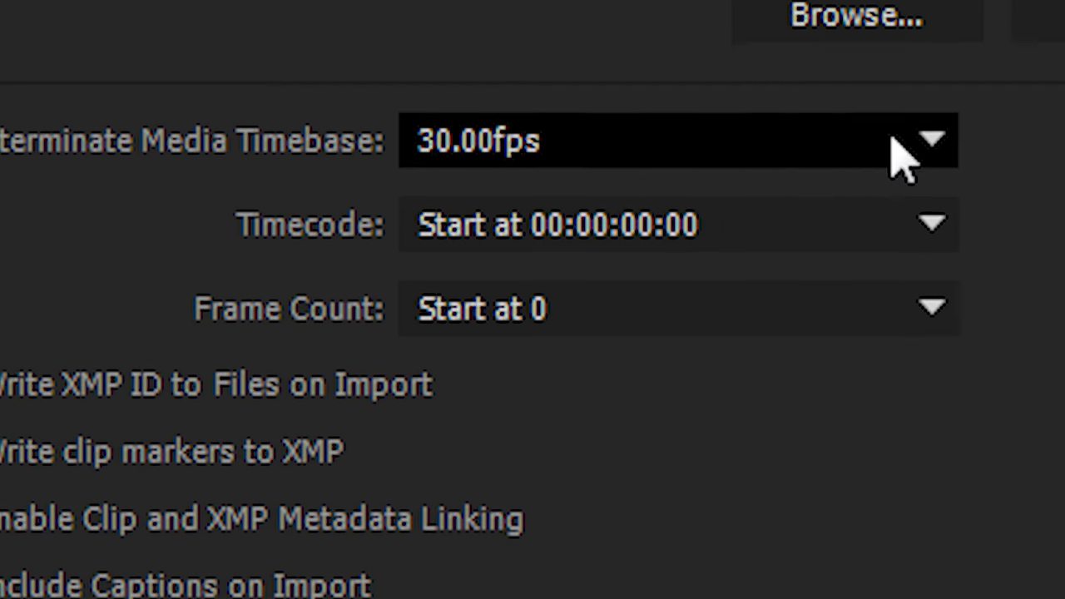
pyautogui.click(911, 216)
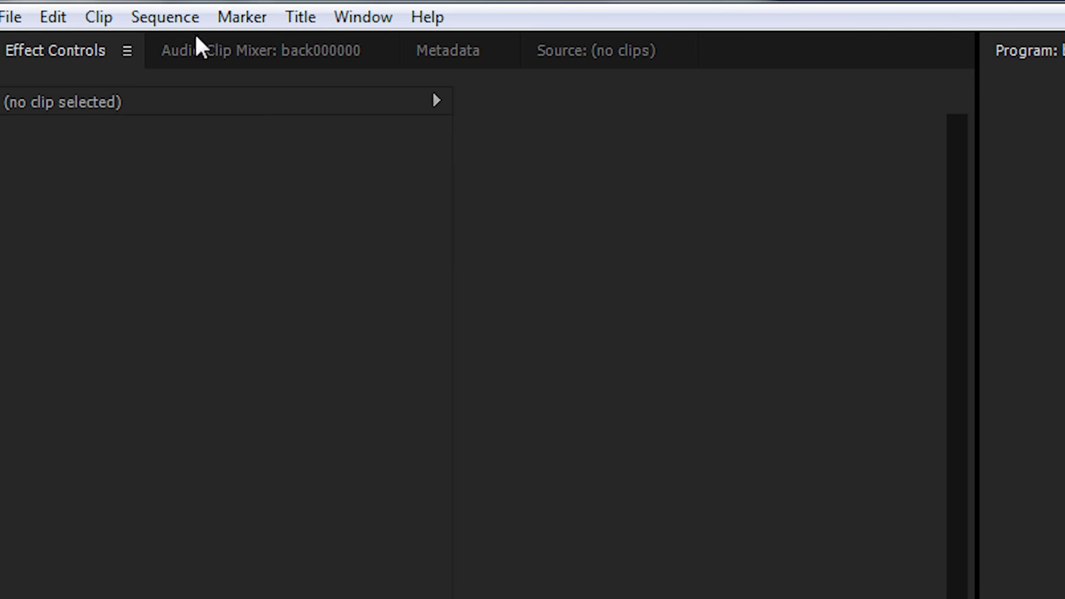
# Change the sequence settings to Custom editing mode with a 720 by 720 frame size.
pyautogui.click(71, 18)
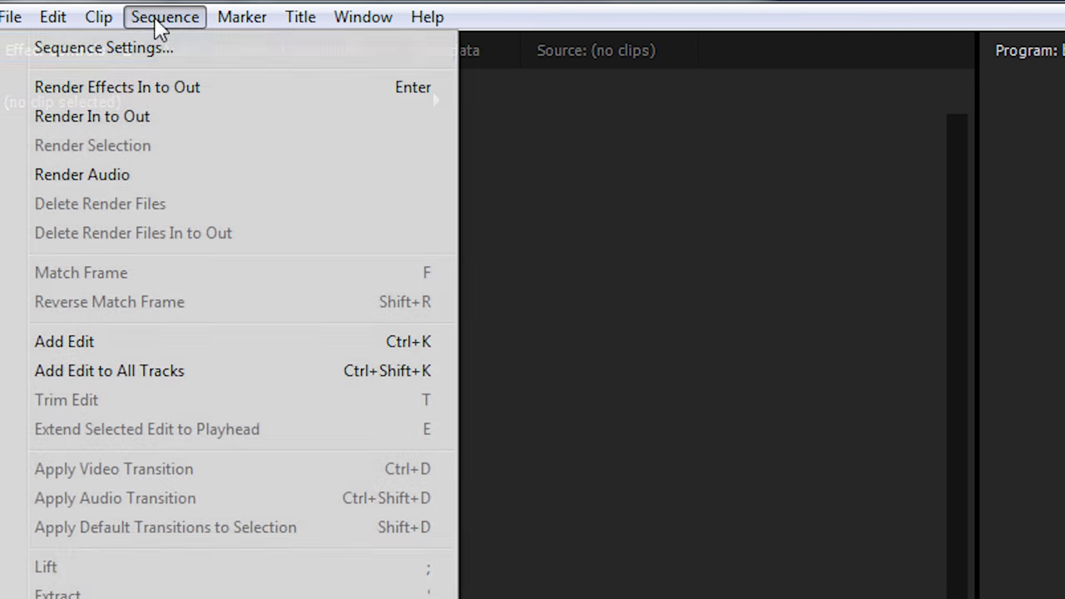
pyautogui.click(166, 50)
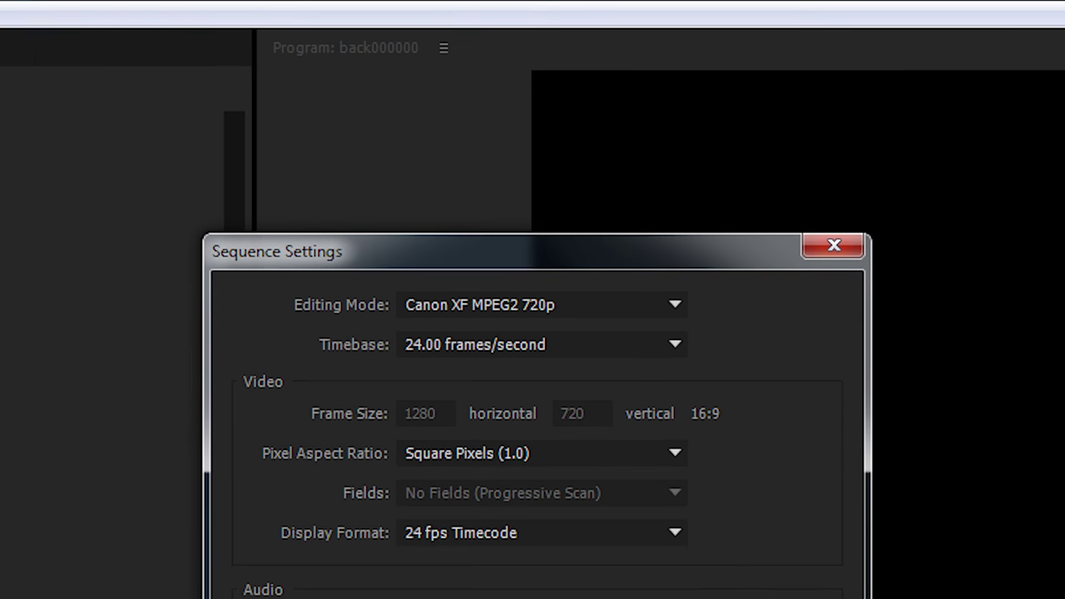
pyautogui.click(490, 308)
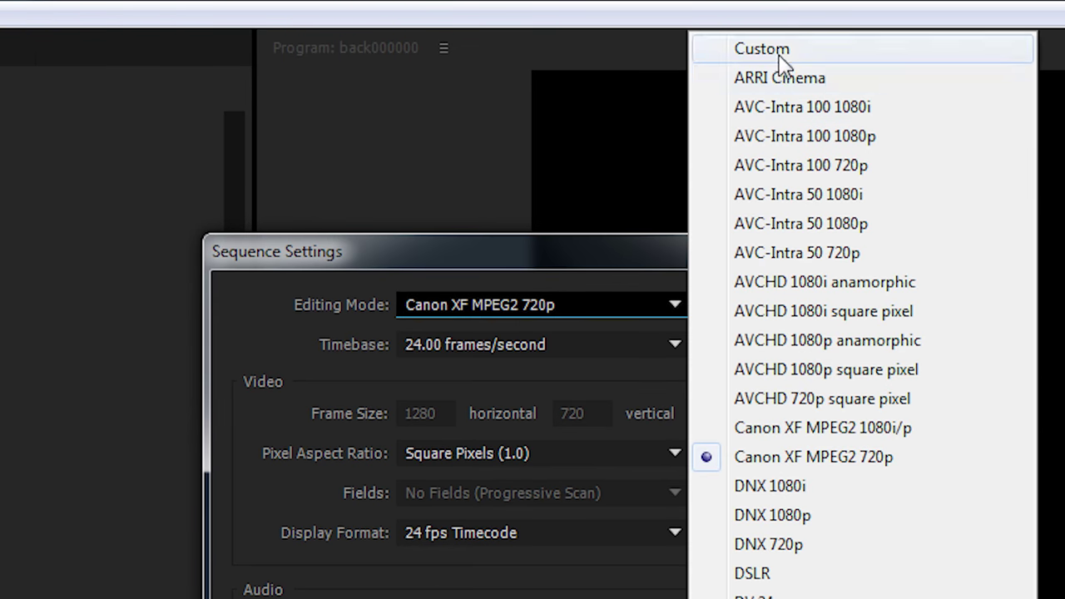
pyautogui.click(749, 50)
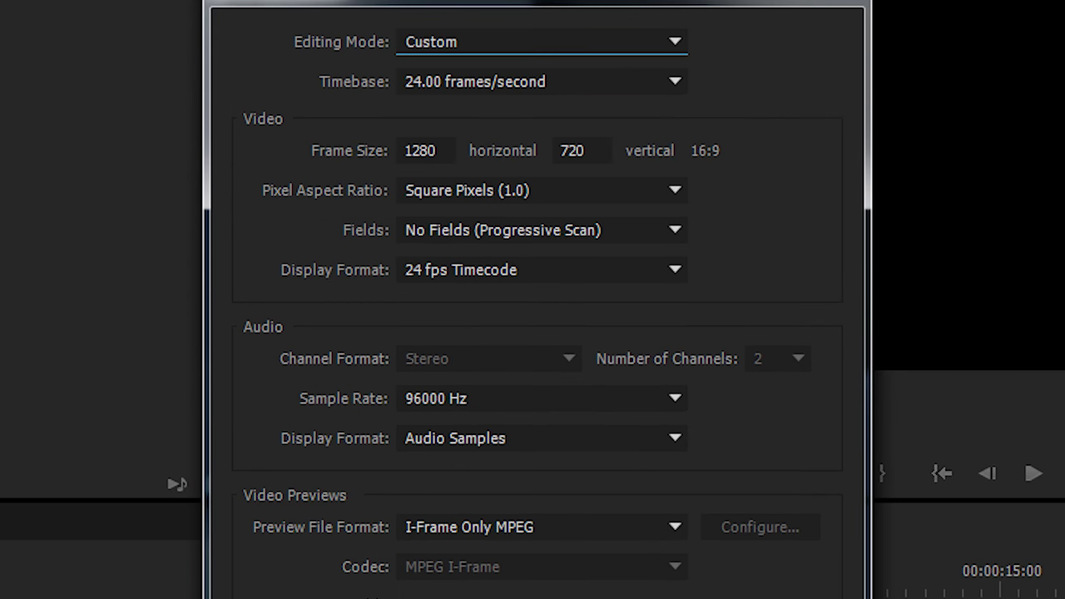
pyautogui.doubleClick(419, 218)
pyautogui.write('720')
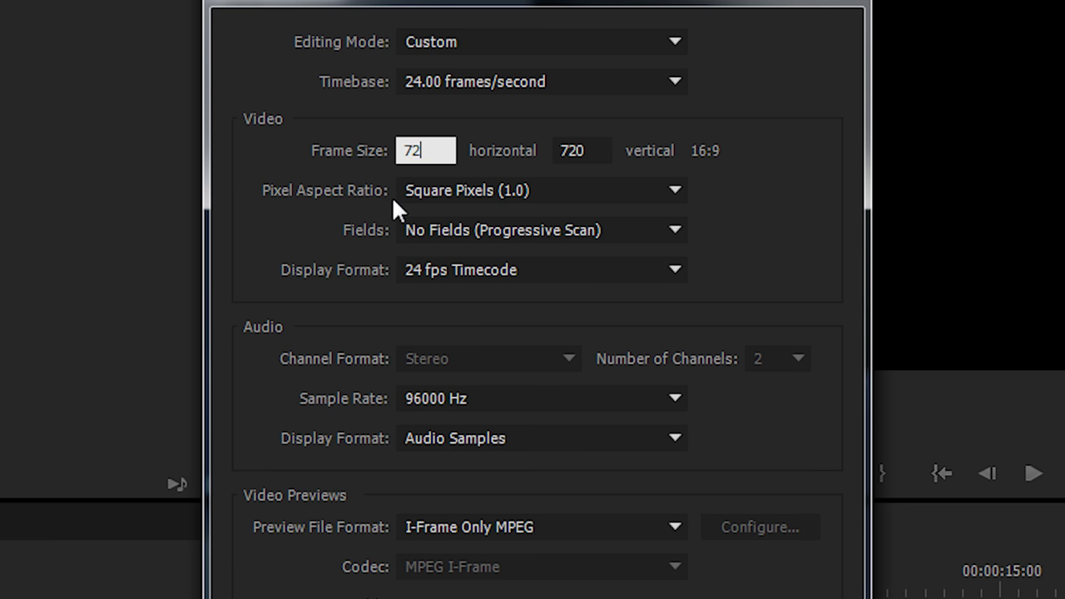
pyautogui.click(717, 130)
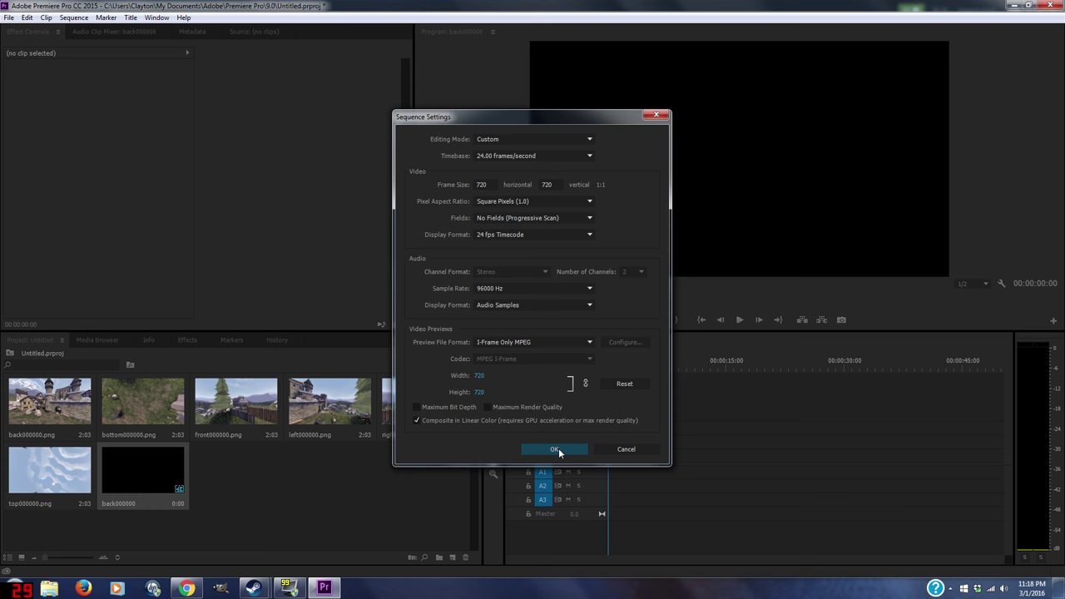
pyautogui.click(554, 449)
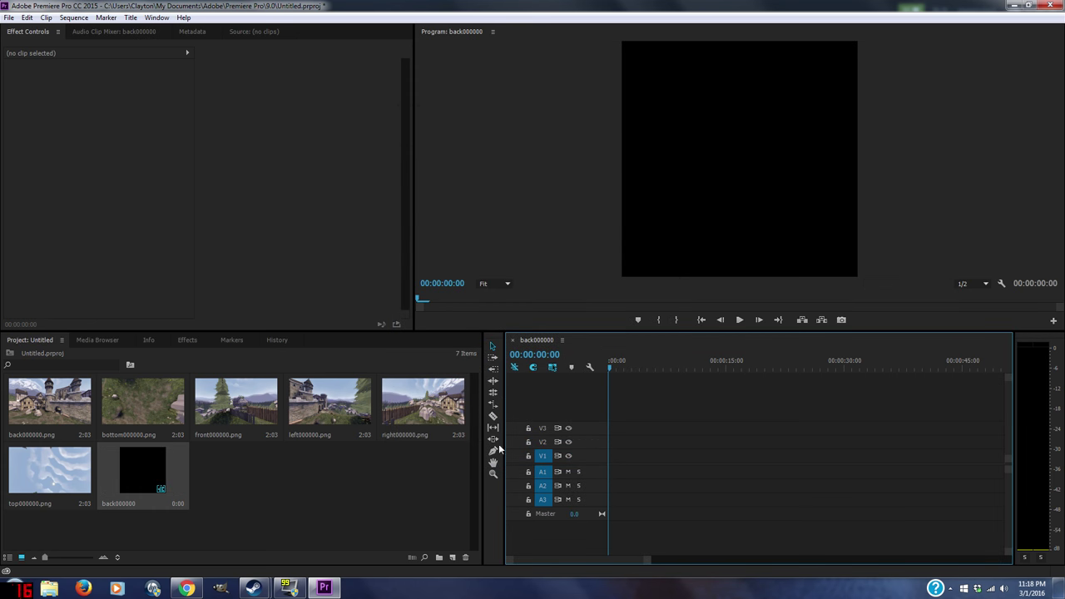
# Place back000000.png at the start of video track V1, keeping the existing sequence settings.
pyautogui.click(50, 403)
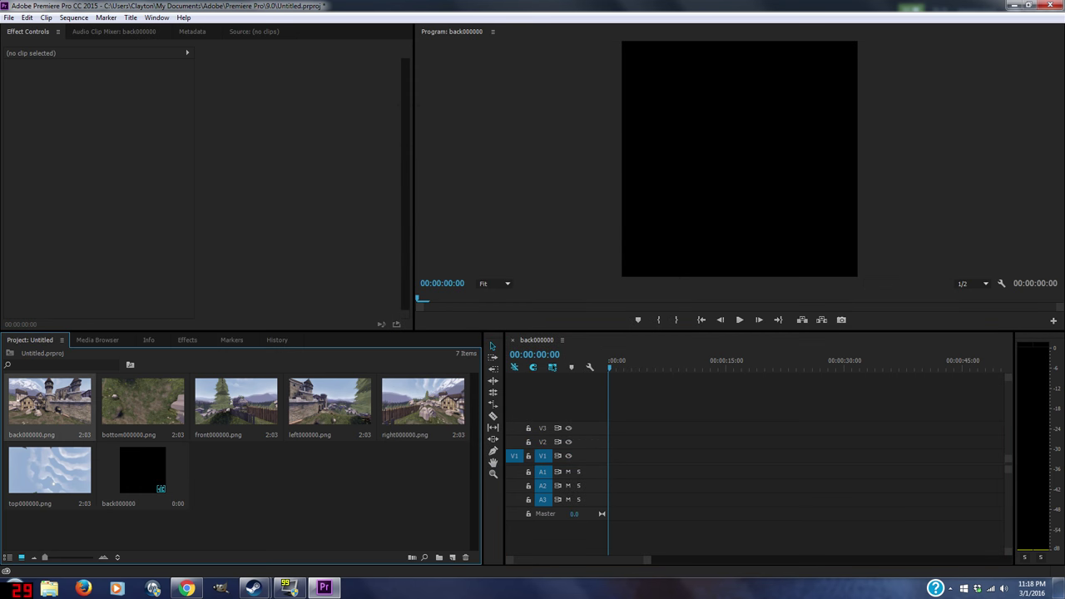
pyautogui.moveTo(50, 403); pyautogui.dragTo(615, 458)
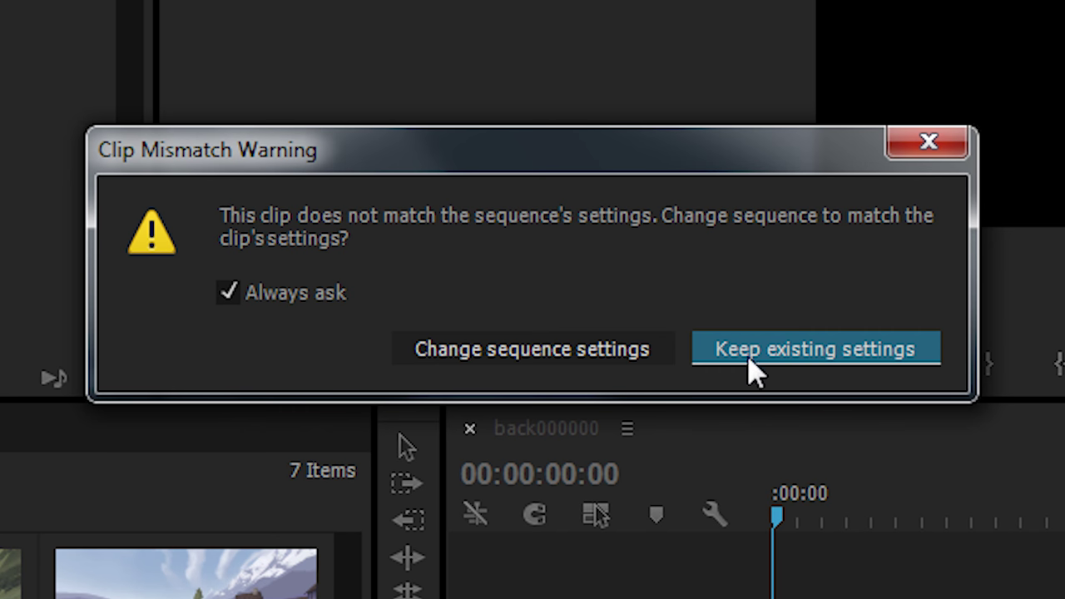
pyautogui.click(764, 353)
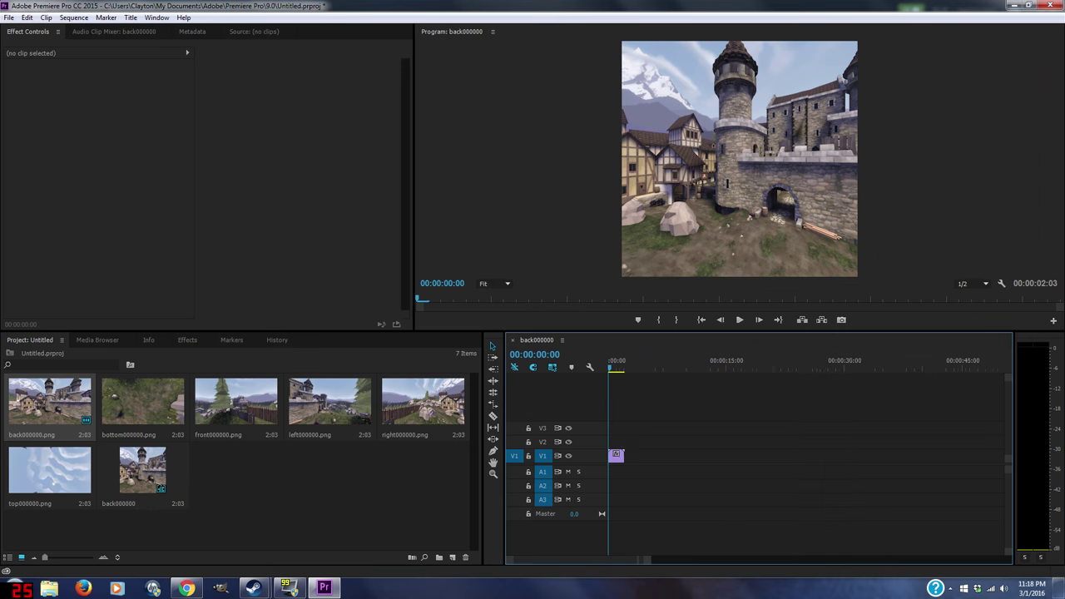
pyautogui.moveTo(652, 560); pyautogui.dragTo(618, 560)
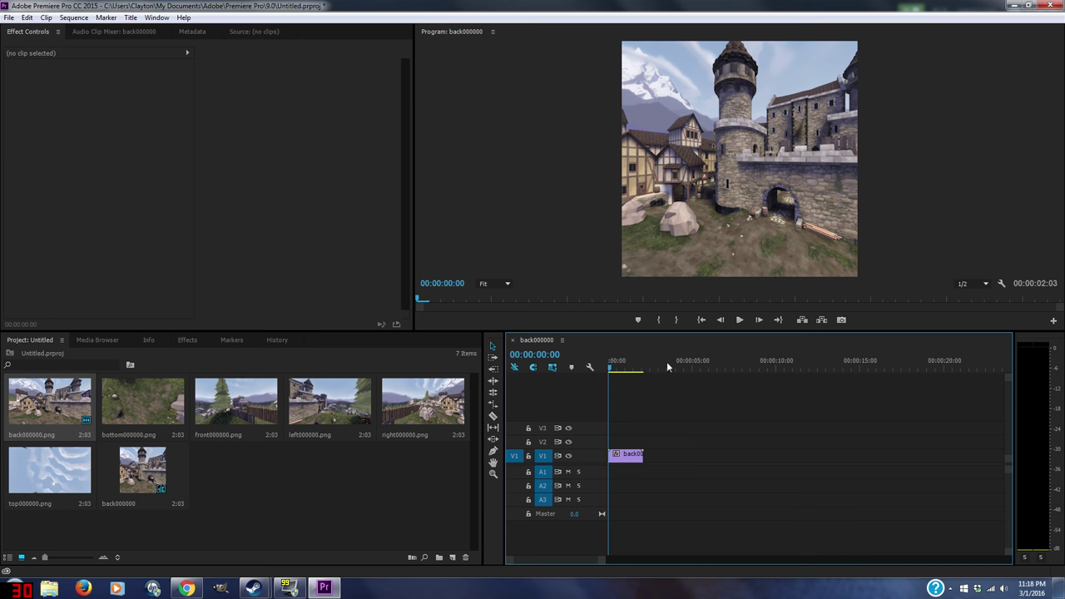
# Open the media export settings for the sequence, choose the AVI (Uncompressed) format and set the output height to 720.
pyautogui.click(9, 17)
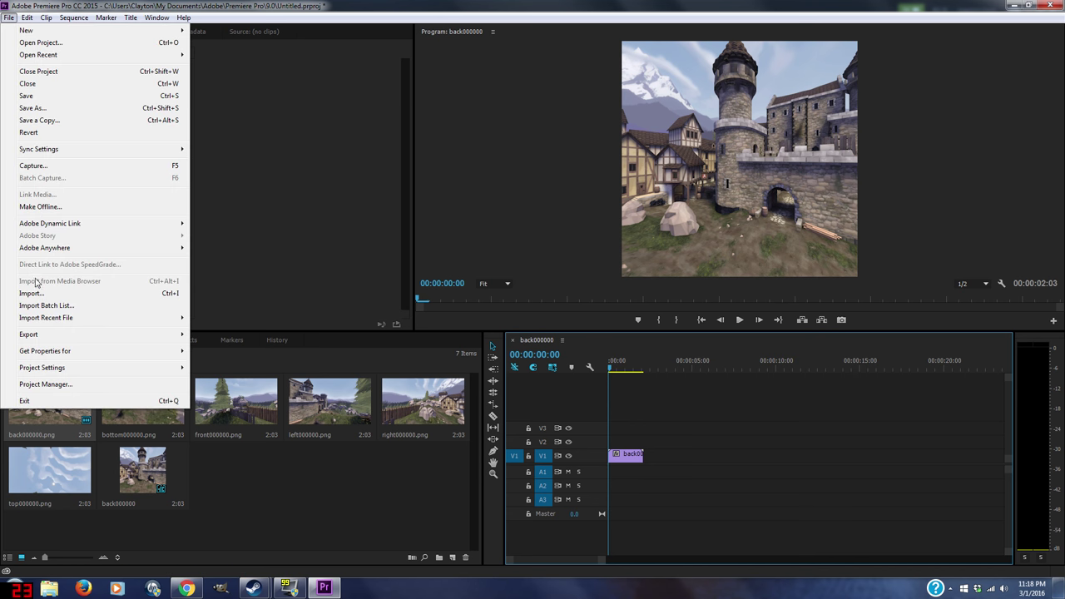
pyautogui.moveTo(175, 334)
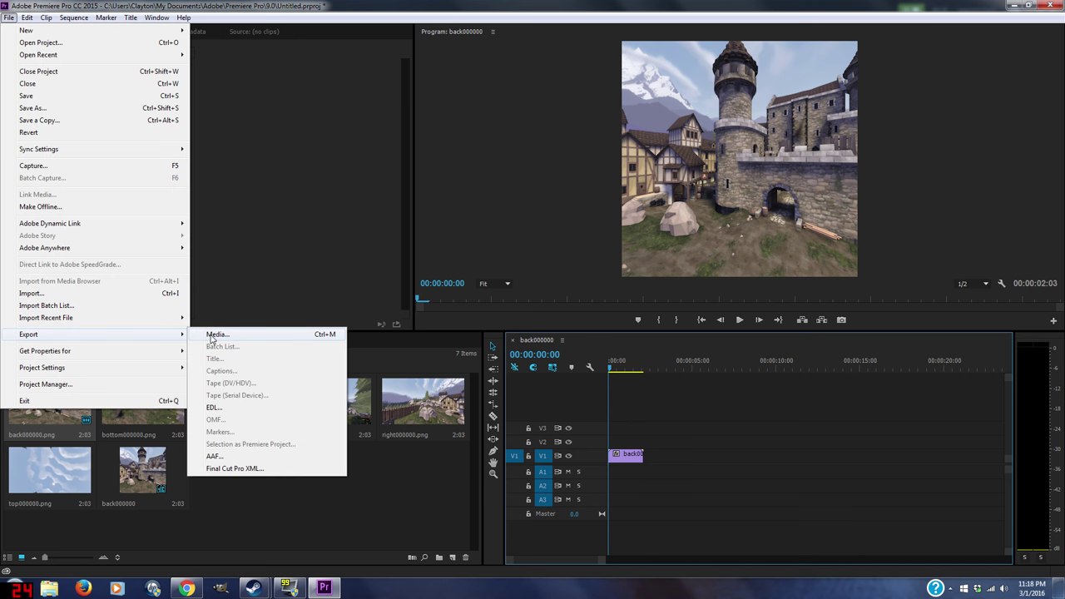
pyautogui.click(214, 334)
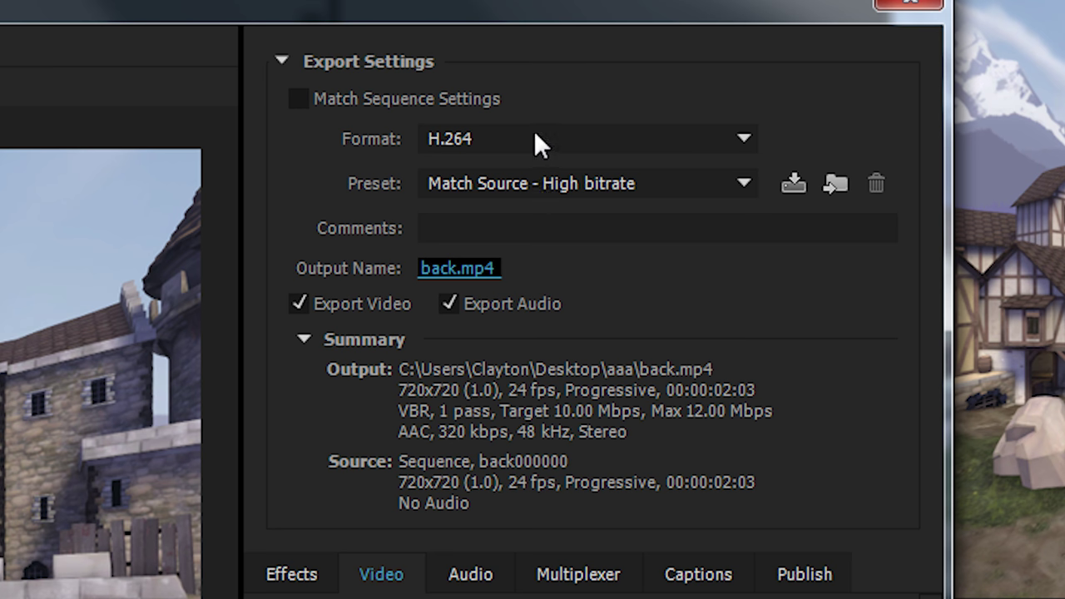
pyautogui.click(537, 143)
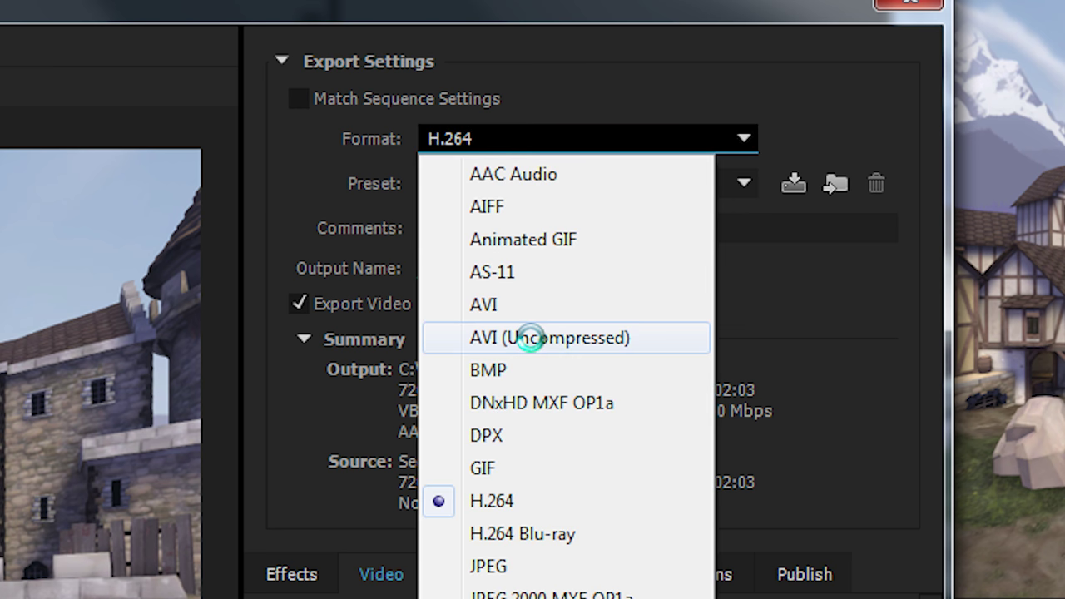
pyautogui.click(531, 337)
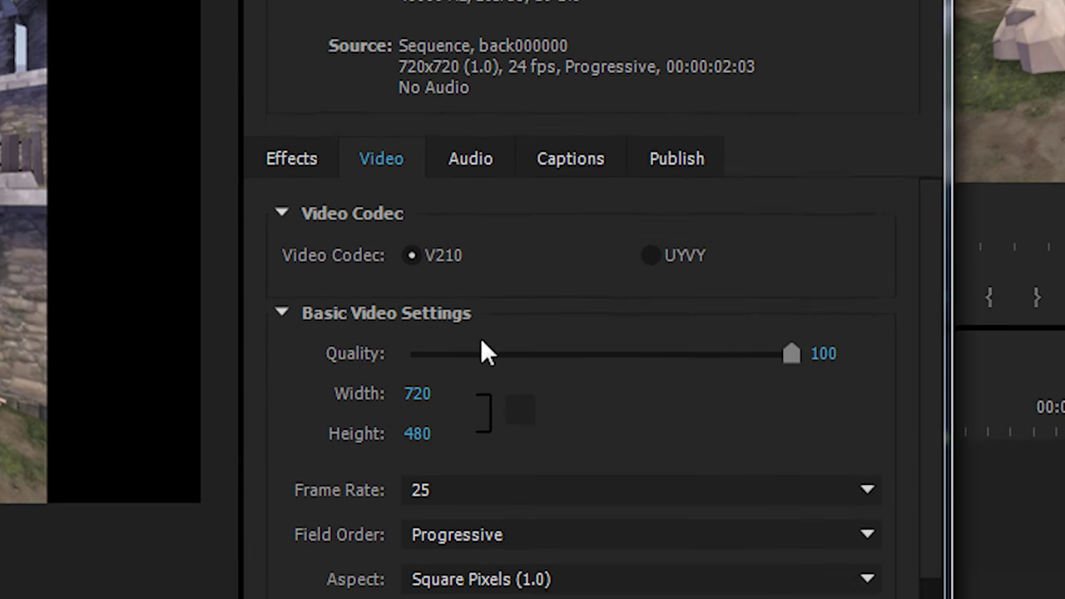
pyautogui.click(417, 331)
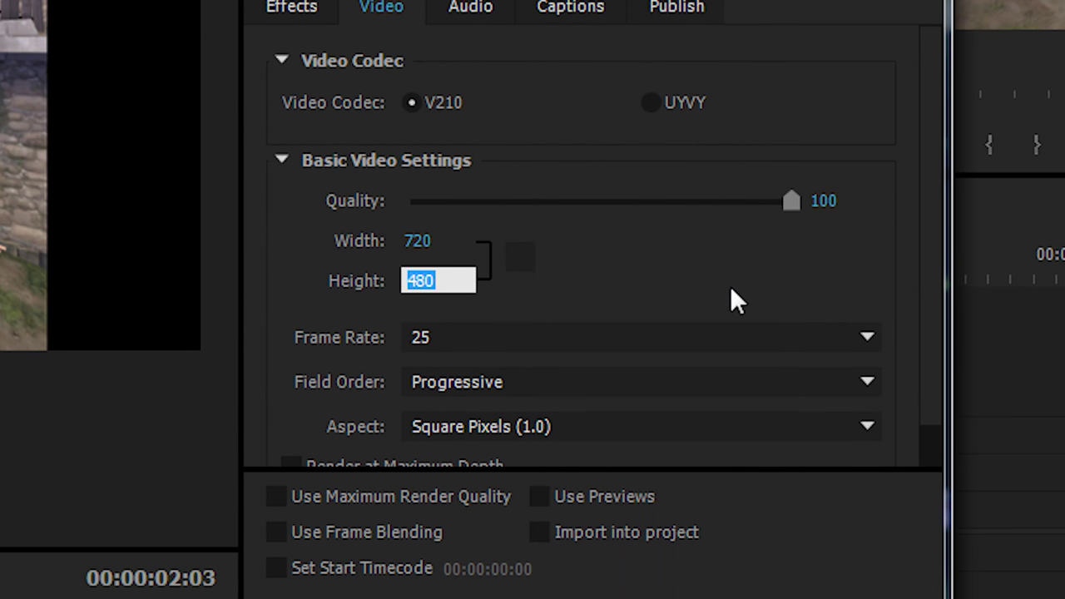
pyautogui.write('720')
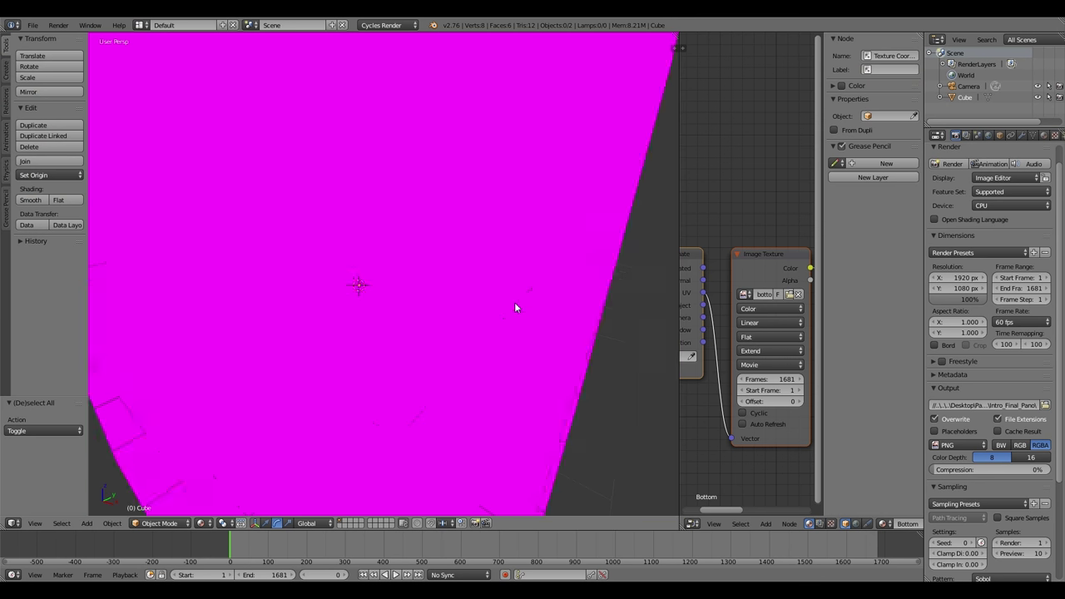
pyautogui.moveTo(460, 214); pyautogui.dragTo(453, 233, button='middle')
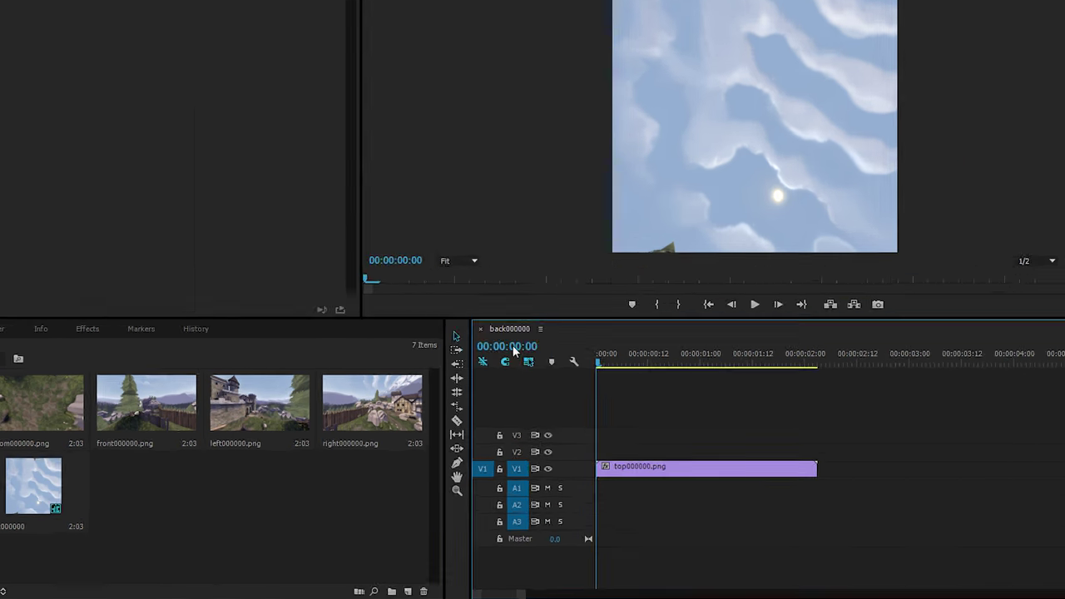
# In Adobe Premiere Pro, switch the timeline's time display to Frames to check the clip's length.
pyautogui.rightClick(514, 351)
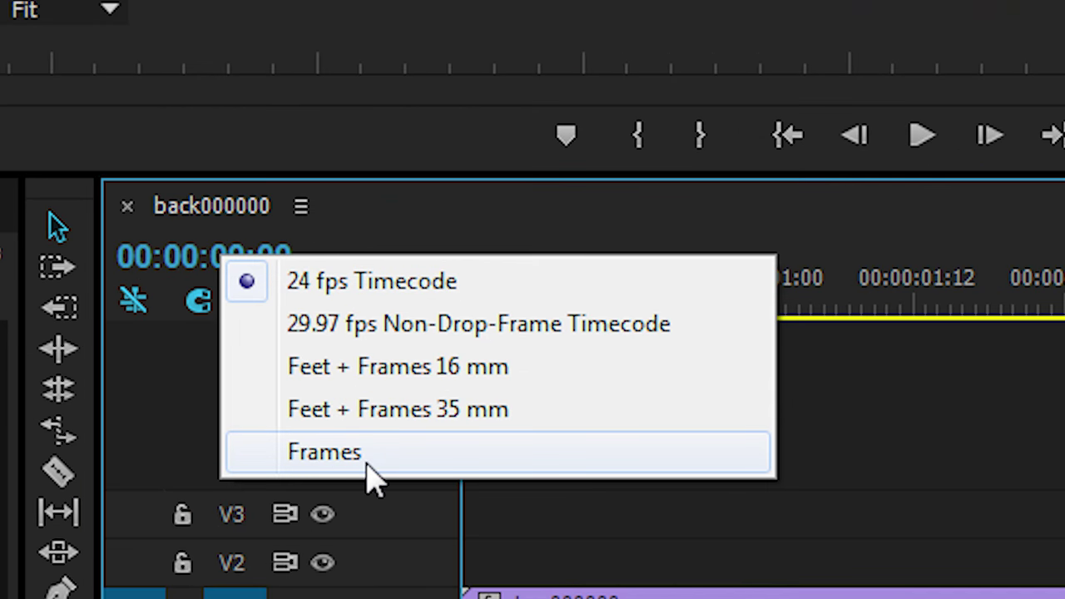
pyautogui.click(367, 466)
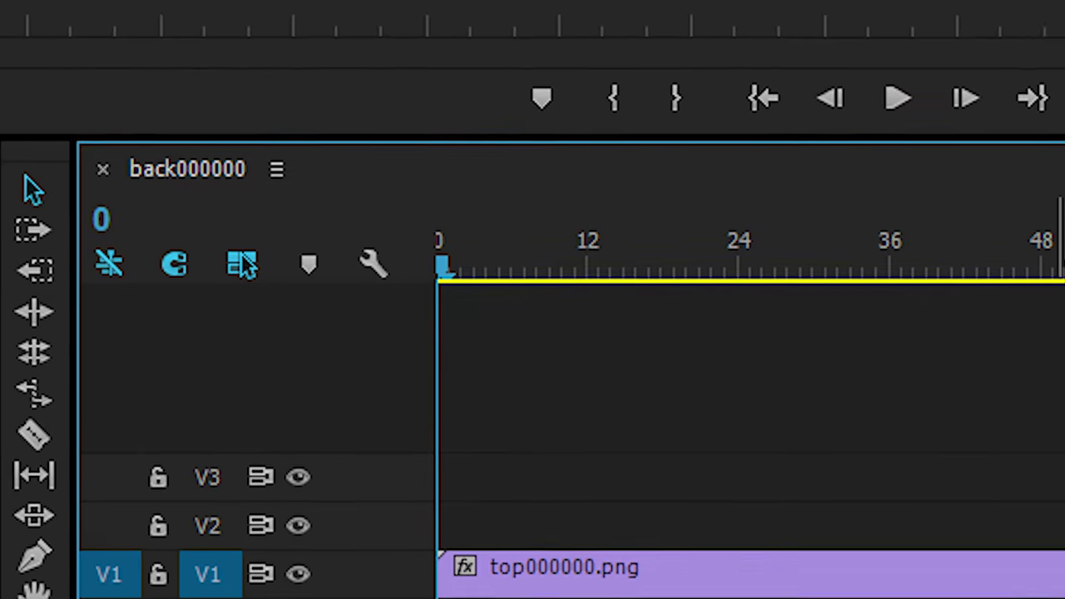
pyautogui.click(1064, 307)
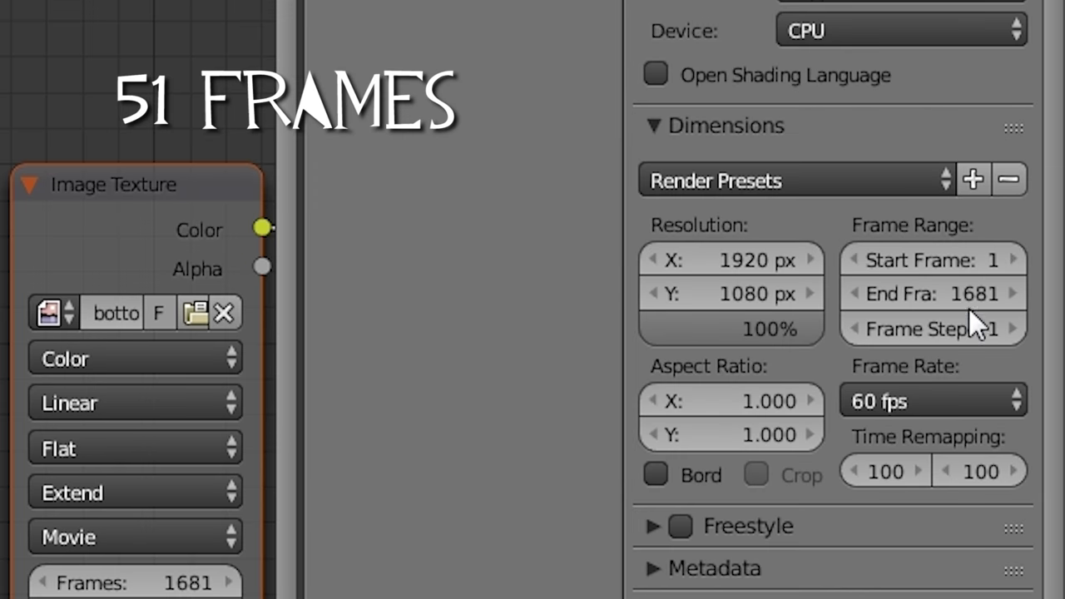
# In Blender, set the render's end frame to 51 and its frame rate to 24 fps.
pyautogui.press('Return')
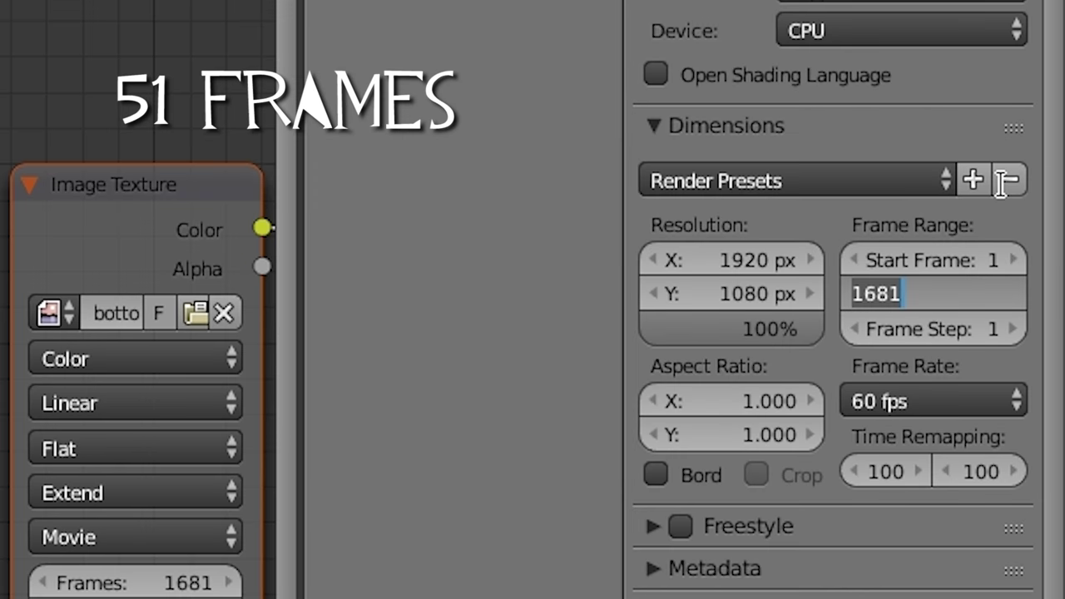
pyautogui.write('51')
pyautogui.press('Return')
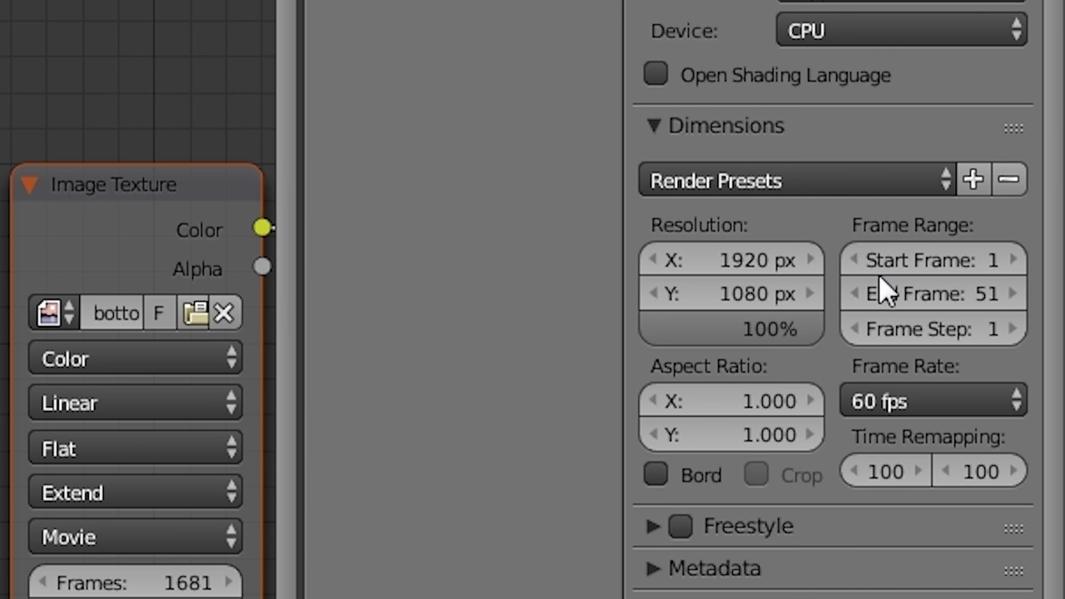
pyautogui.click(865, 403)
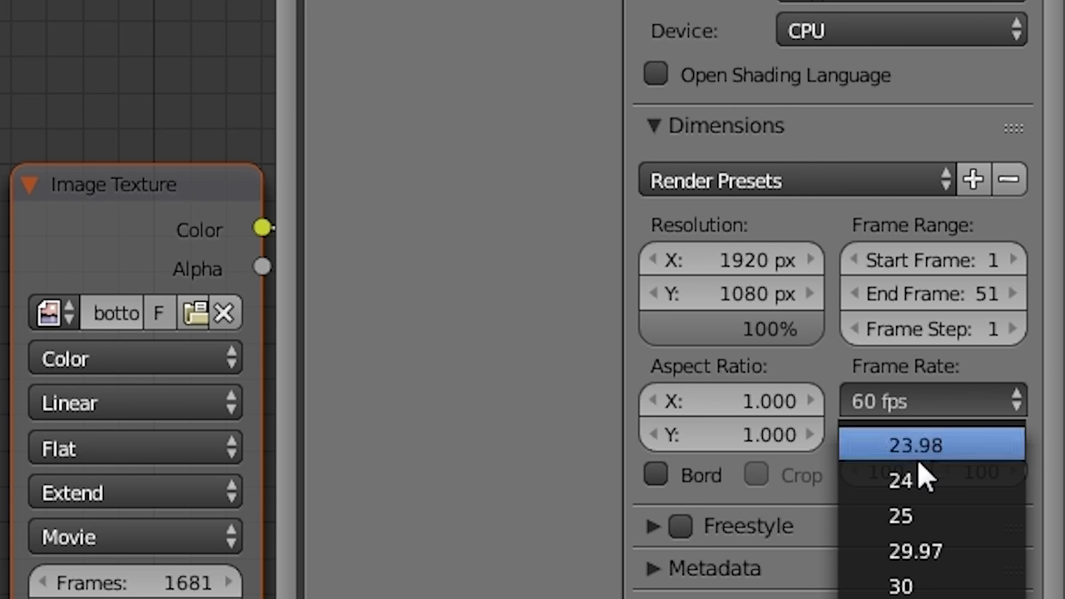
pyautogui.click(926, 484)
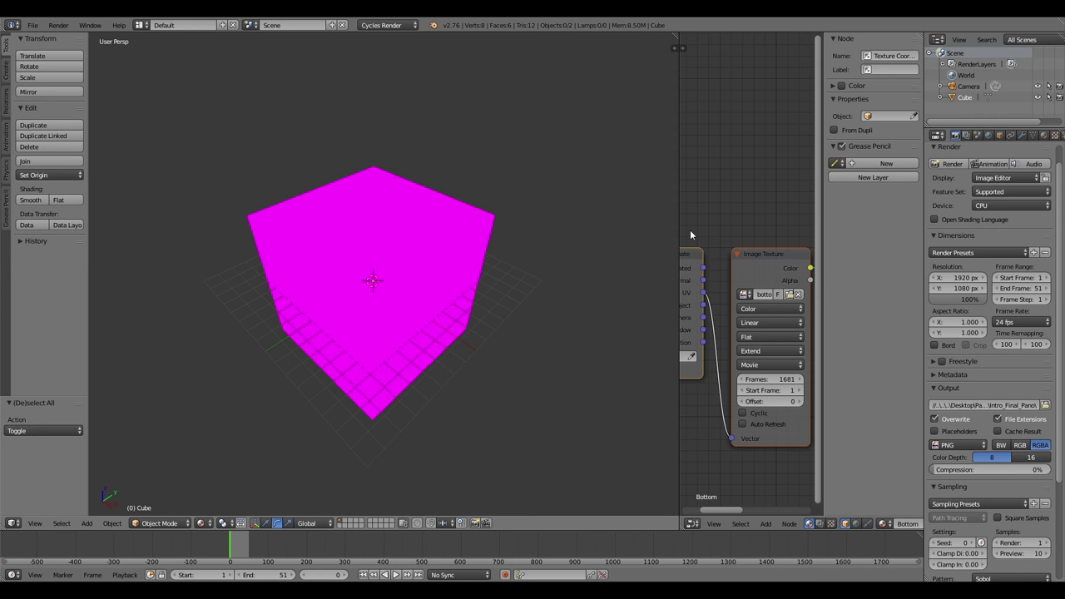
# Open the cube's Top material and load top.avi as its image texture.
pyautogui.hotkey('ctrl', 'z')
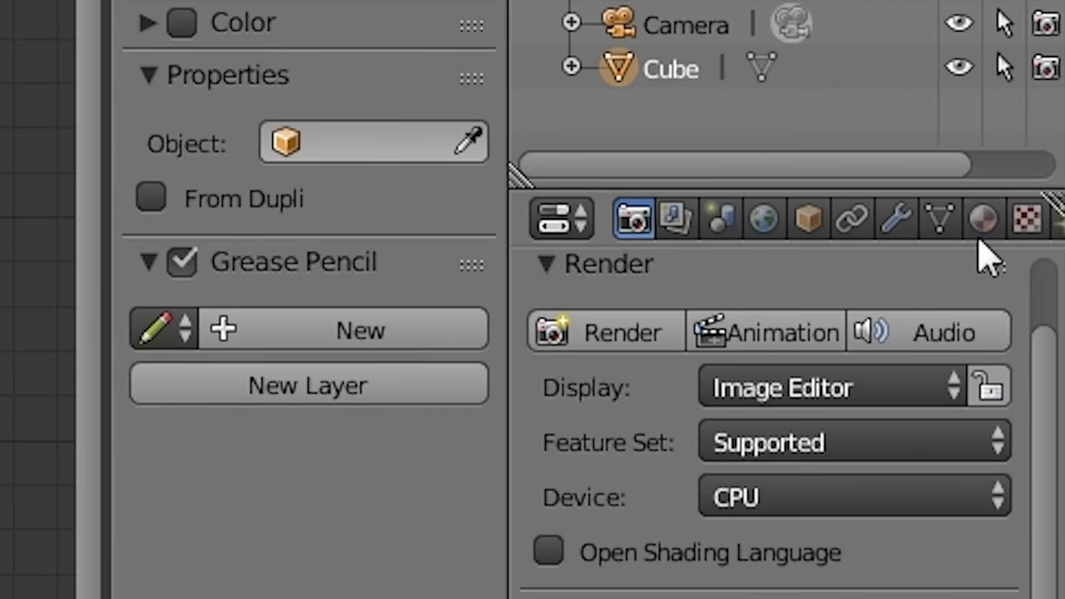
pyautogui.click(983, 218)
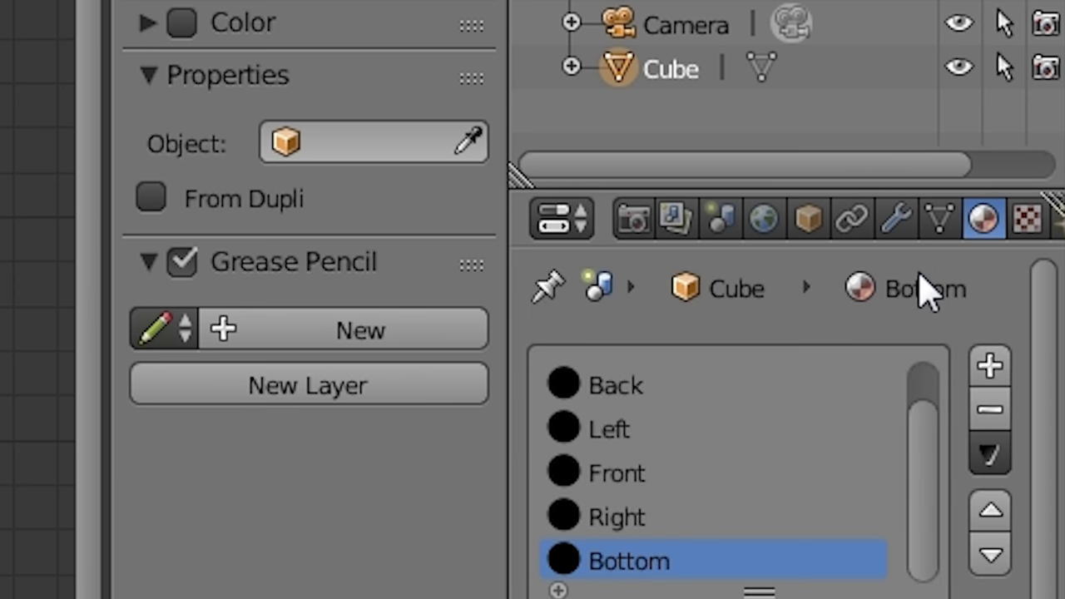
pyautogui.scroll(1, 665, 411)
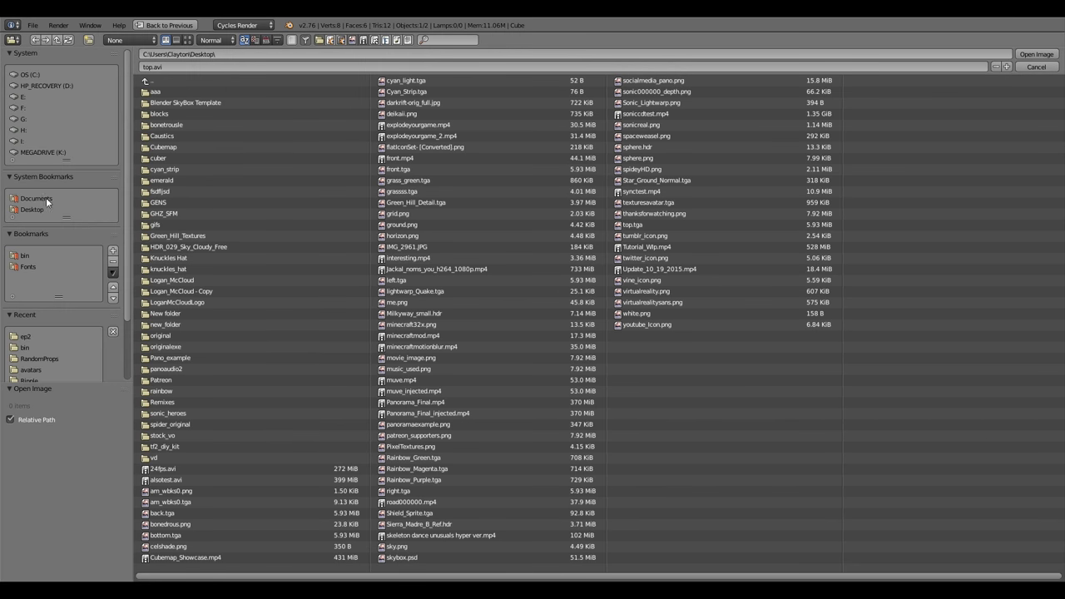
pyautogui.press('Escape')
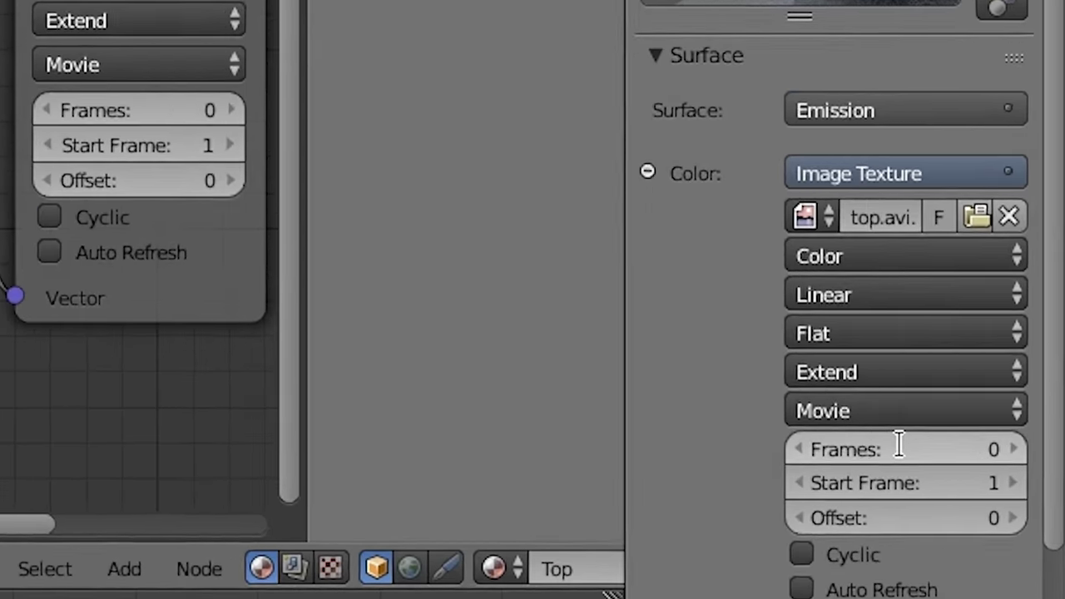
# Set the Top material's movie texture length to 51 frames.
pyautogui.click(959, 468)
pyautogui.write('51')
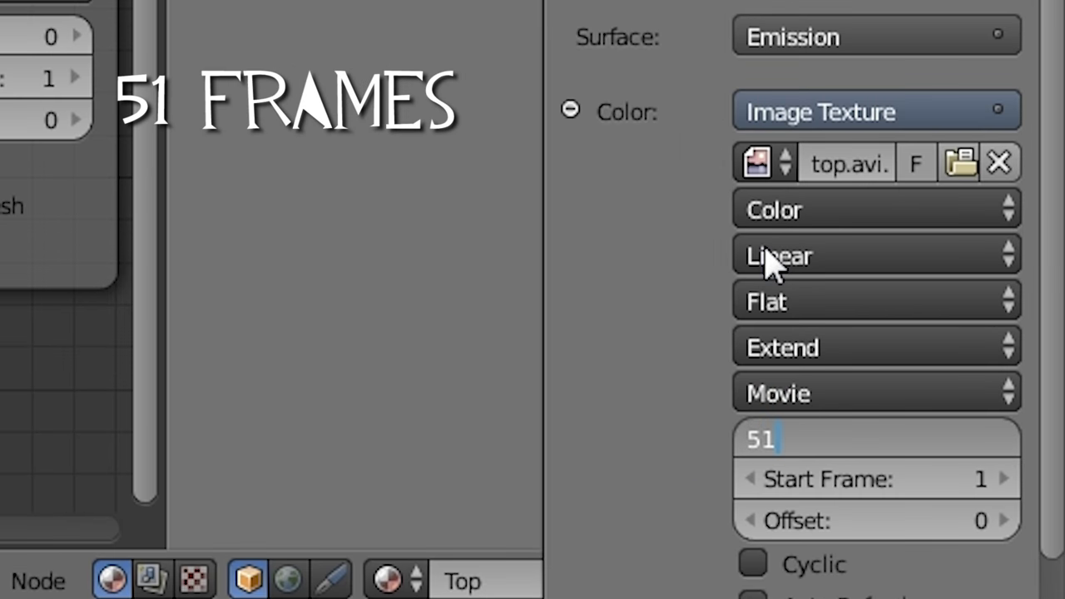
pyautogui.press('Return')
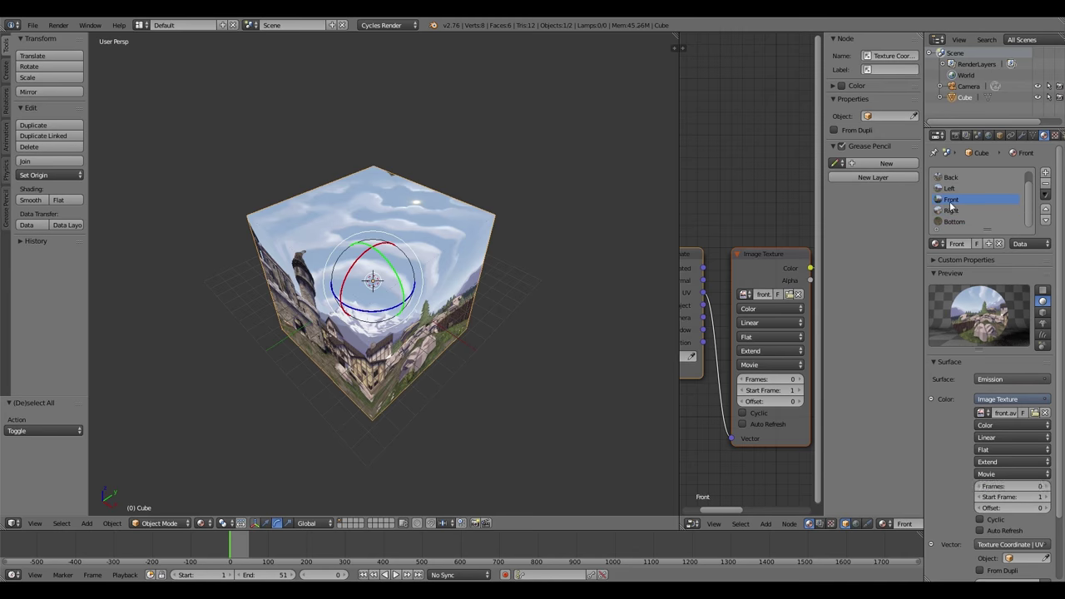
# Set the movie texture length to 51 frames for the cube's Left and Back materials.
pyautogui.scroll(1, 951, 208)
pyautogui.click(950, 188)
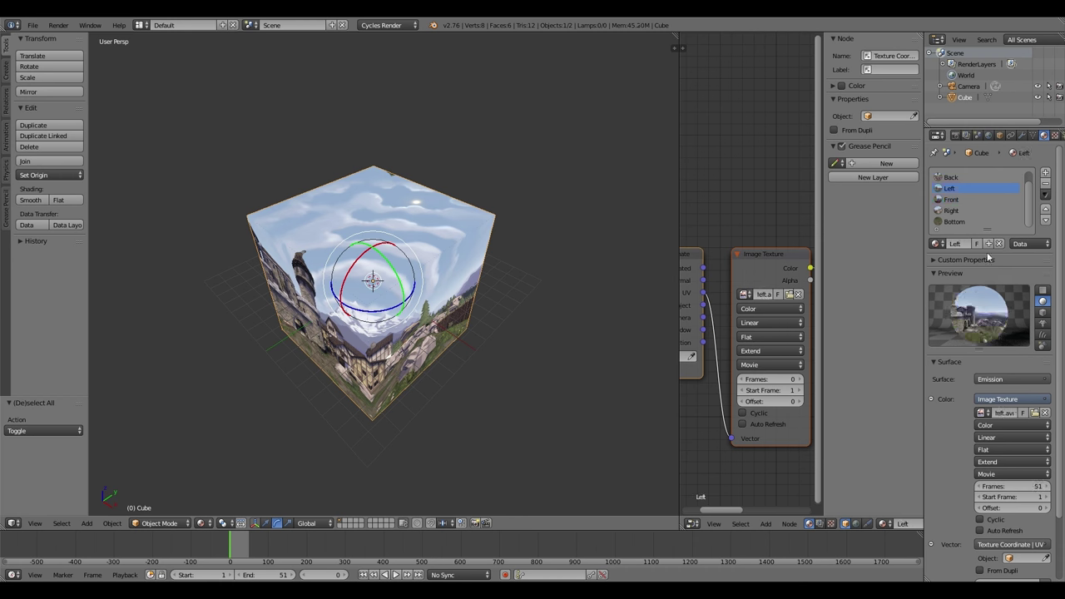
pyautogui.moveTo(358, 275); pyautogui.dragTo(399, 278, button='middle')
pyautogui.scroll(8, 480, 242)
pyautogui.scroll(-8, 480, 241)
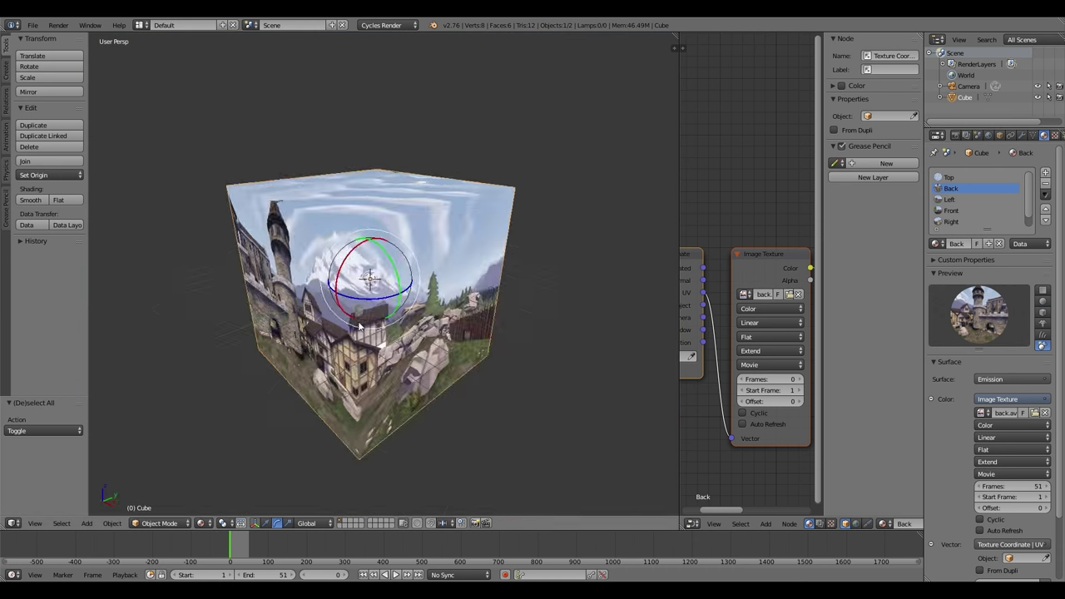
# Go to the render settings and choose CPU as the Cycles render device.
pyautogui.moveTo(480, 242); pyautogui.dragTo(474, 208, button='middle')
pyautogui.click(955, 135)
pyautogui.click(1011, 179)
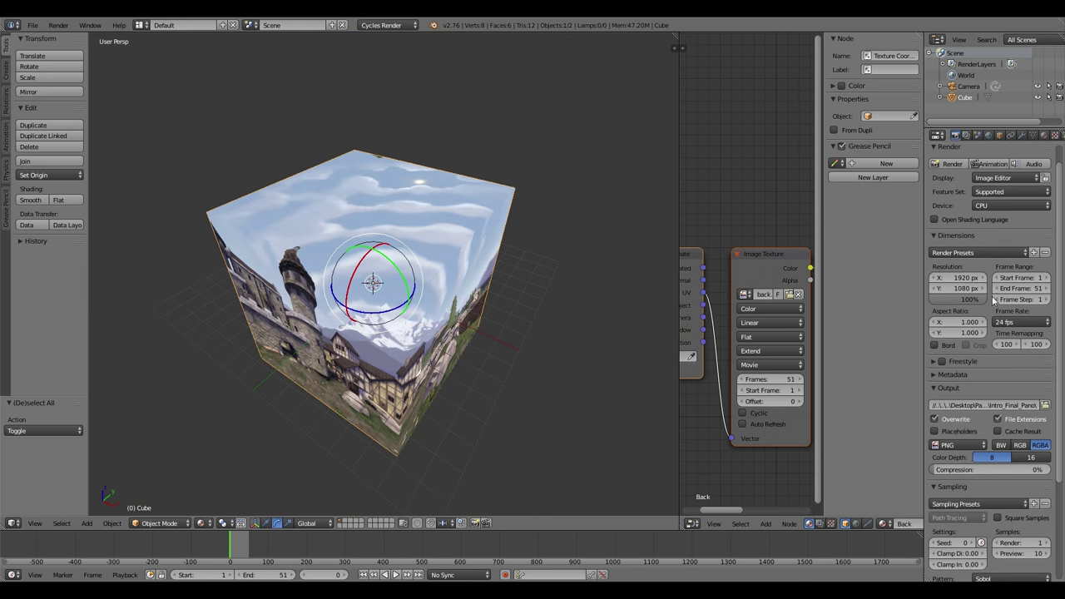
pyautogui.click(1044, 135)
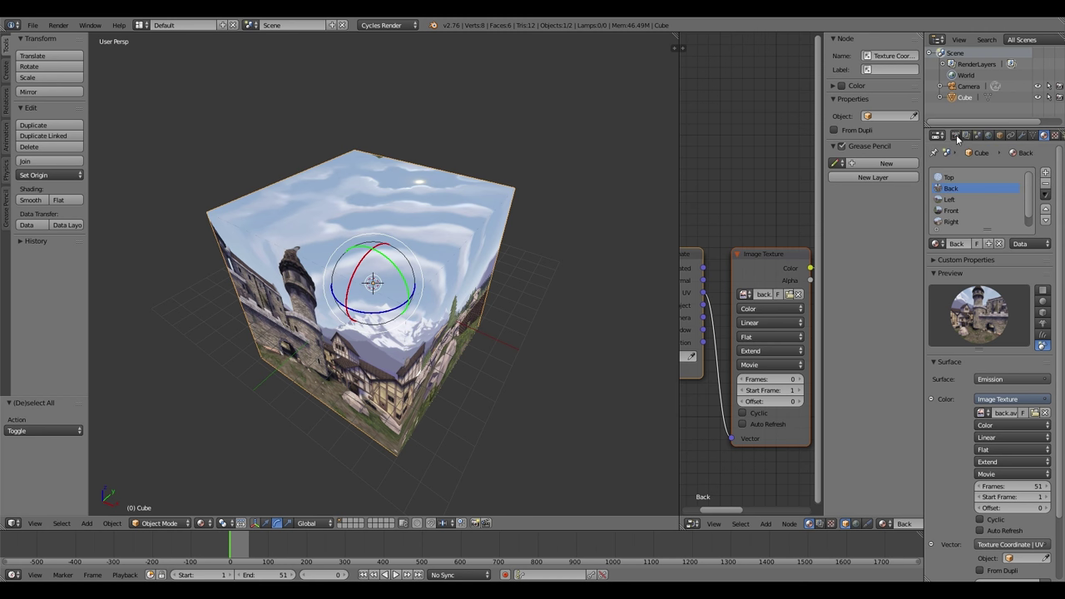
pyautogui.click(957, 137)
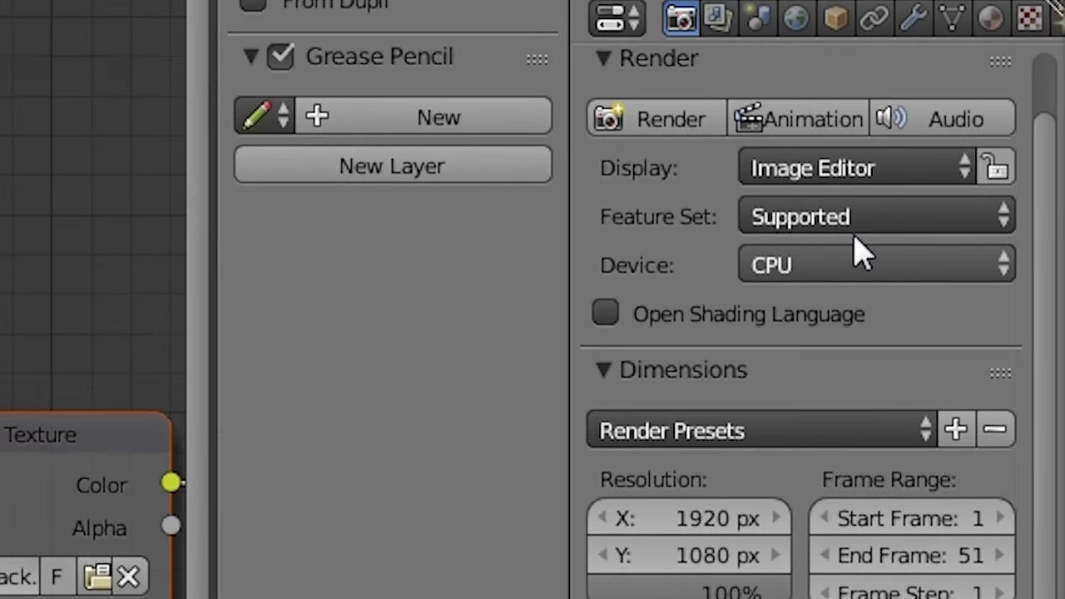
pyautogui.click(1006, 205)
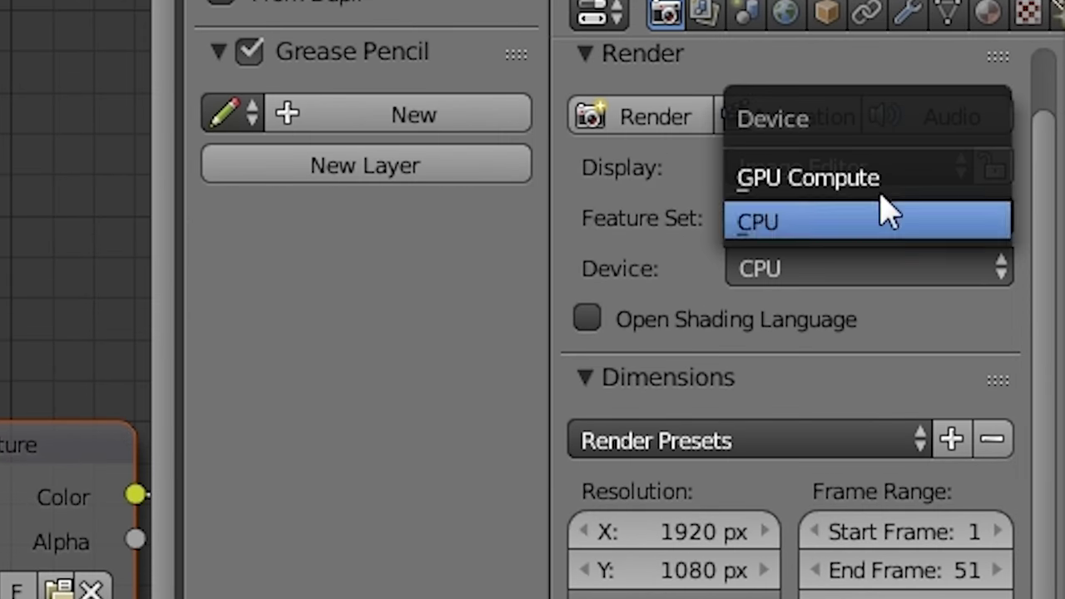
pyautogui.click(931, 235)
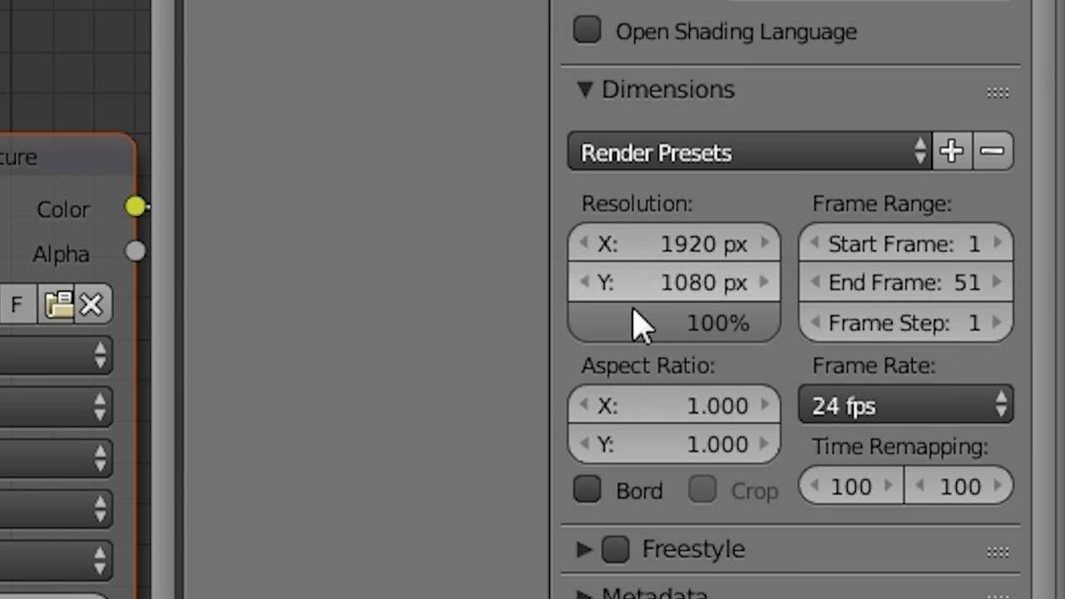
# Set the render resolution to 3840 px by 2160 px.
pyautogui.click(711, 243)
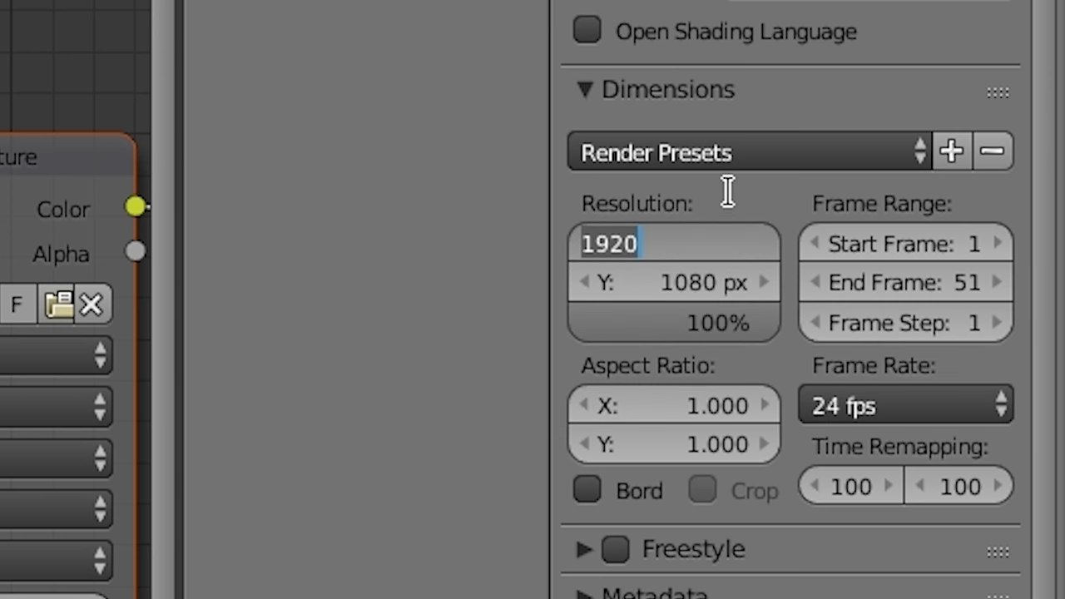
pyautogui.write('3840')
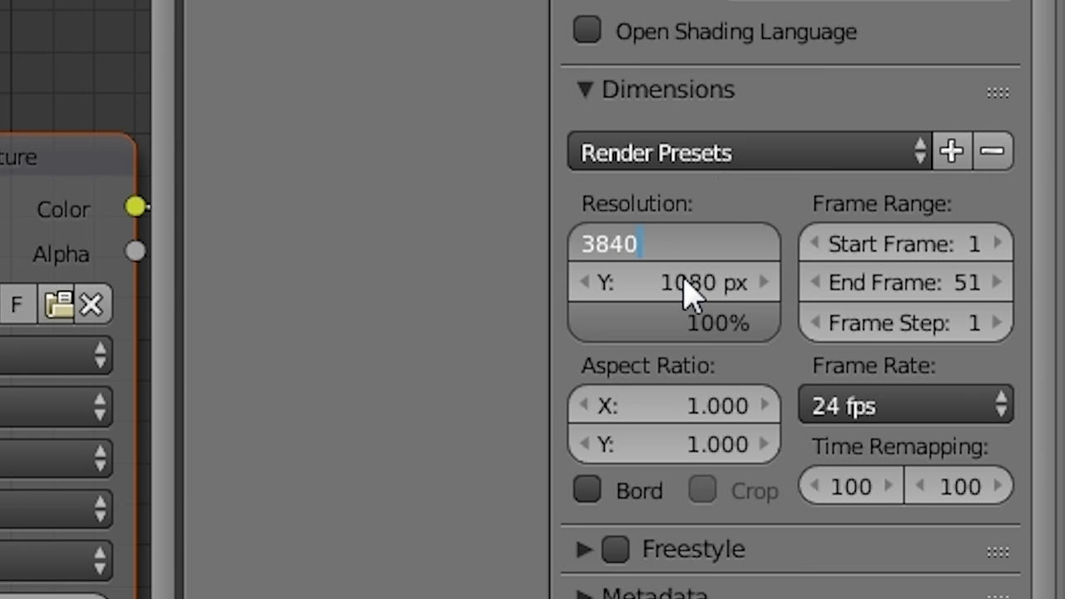
pyautogui.press('Return')
pyautogui.click(679, 279)
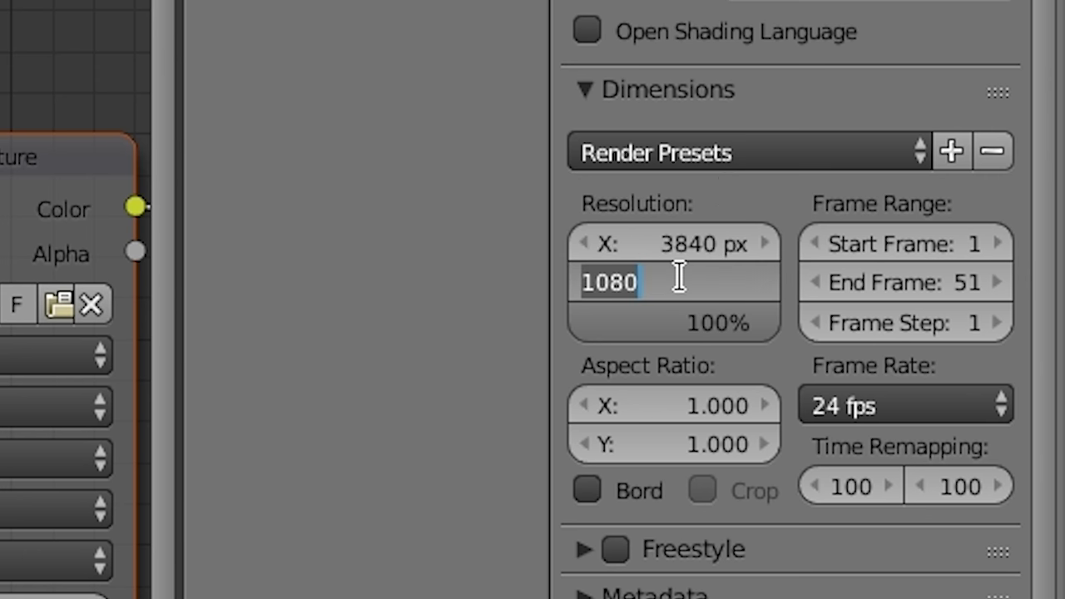
pyautogui.write('2160')
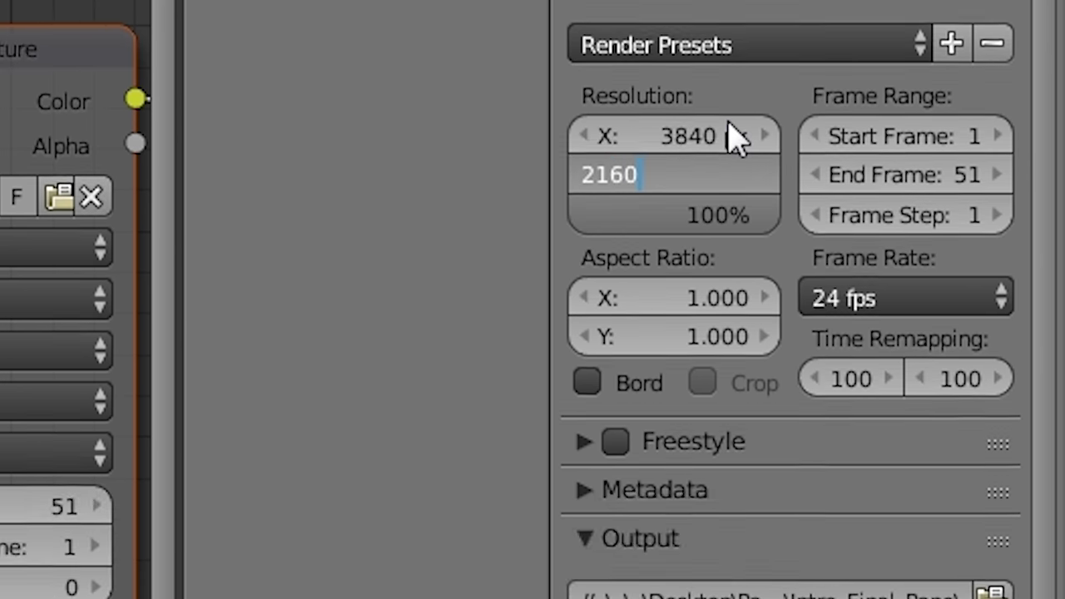
pyautogui.press('Return')
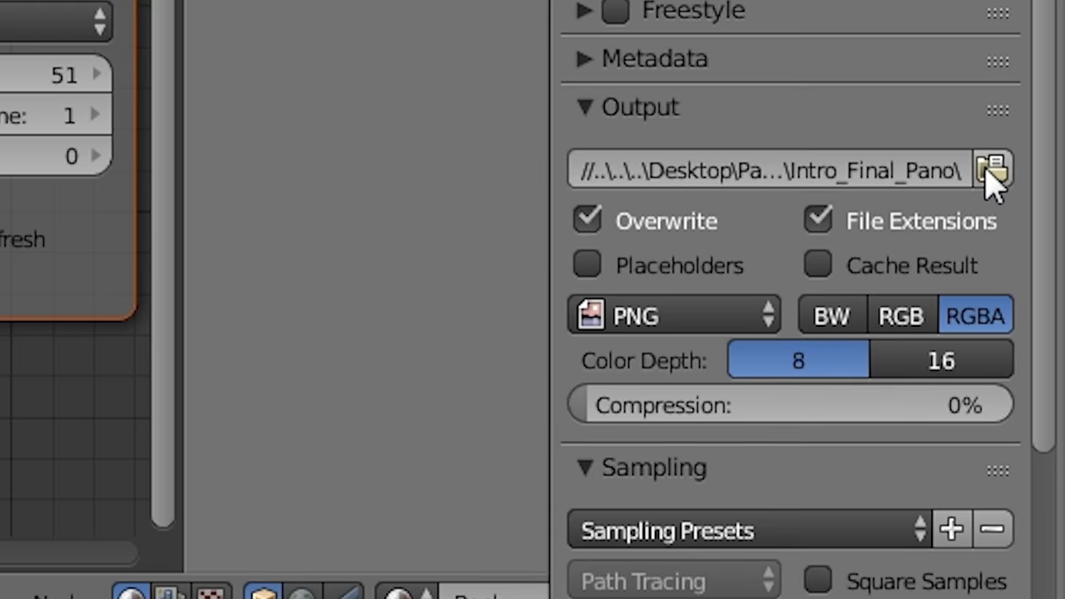
# Set the render output to a new folder named final inside the Desktop's aaa folder and render the animation.
pyautogui.click(990, 171)
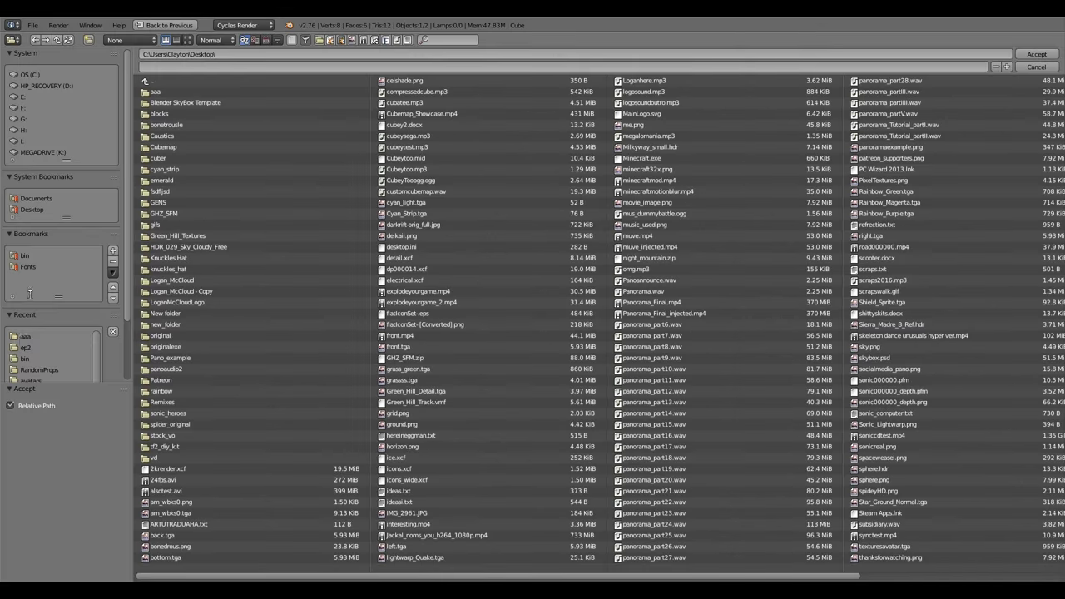
pyautogui.click(25, 336)
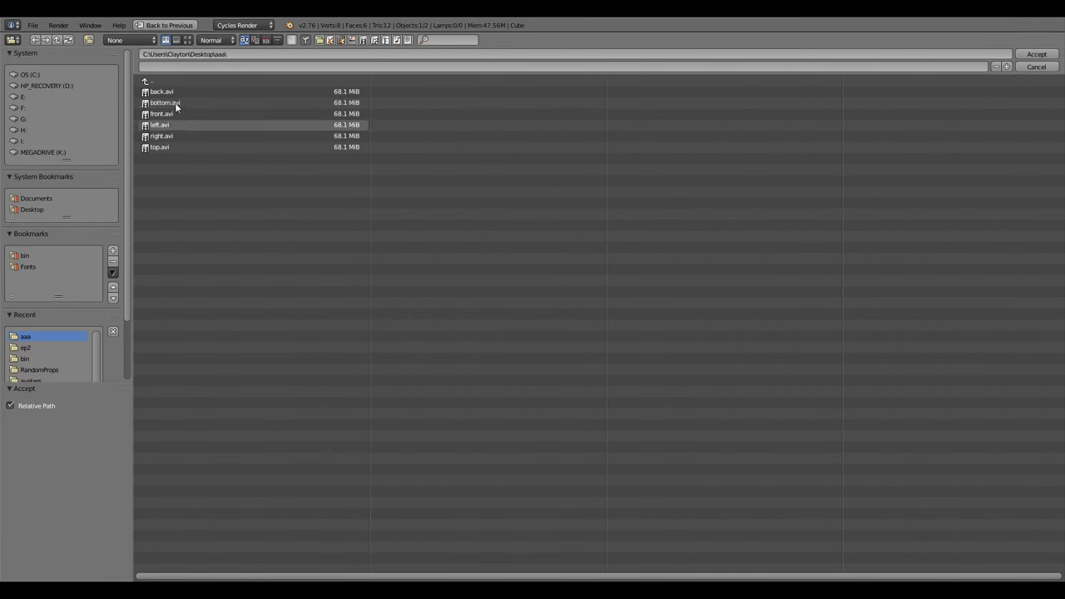
pyautogui.click(88, 40)
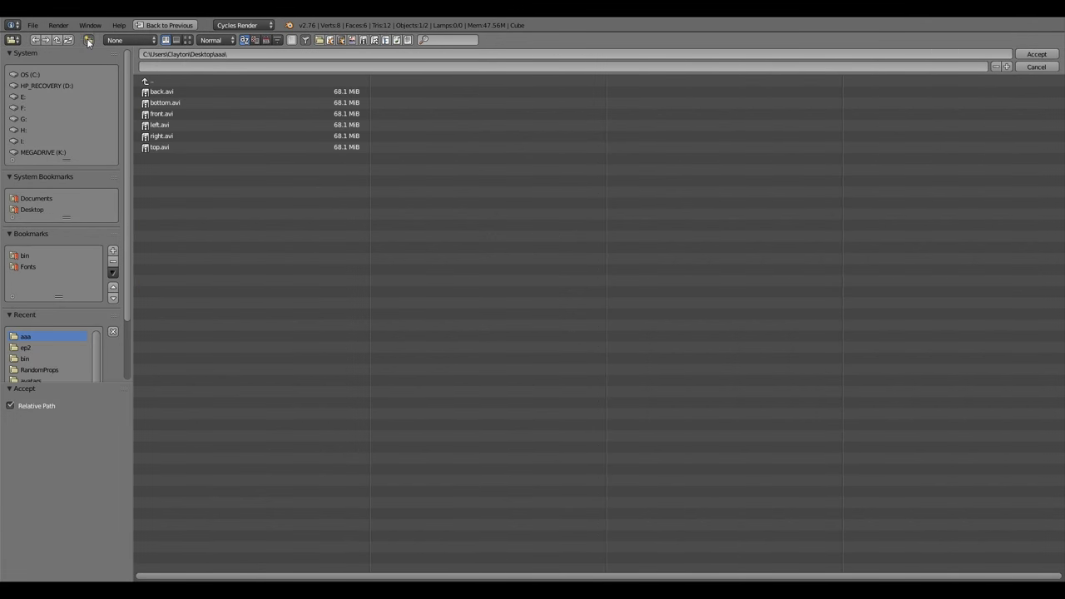
pyautogui.write('final')
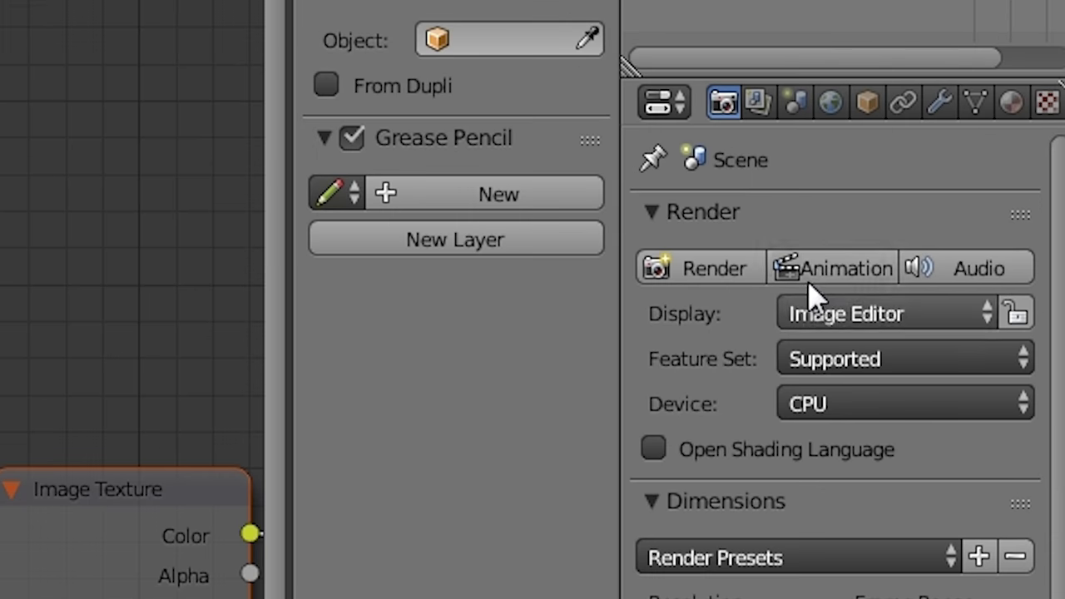
pyautogui.click(828, 267)
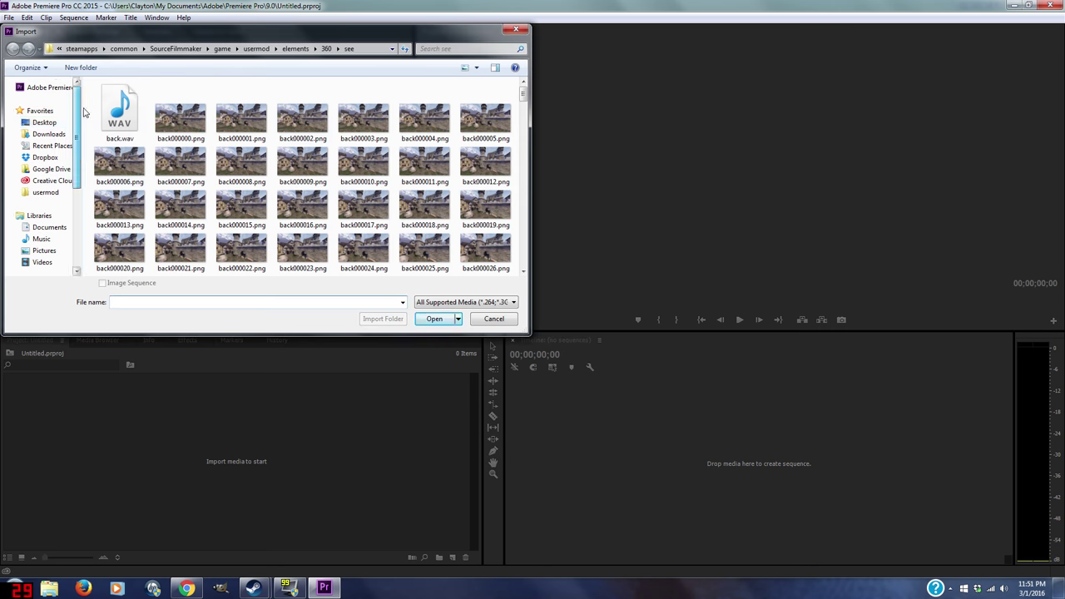
# In Premiere Pro, import the rendered image sequence starting with 0001.png from the Desktop and create a timeline sequence from it.
pyautogui.click(44, 122)
pyautogui.doubleClick(425, 133)
pyautogui.click(186, 114)
pyautogui.click(434, 319)
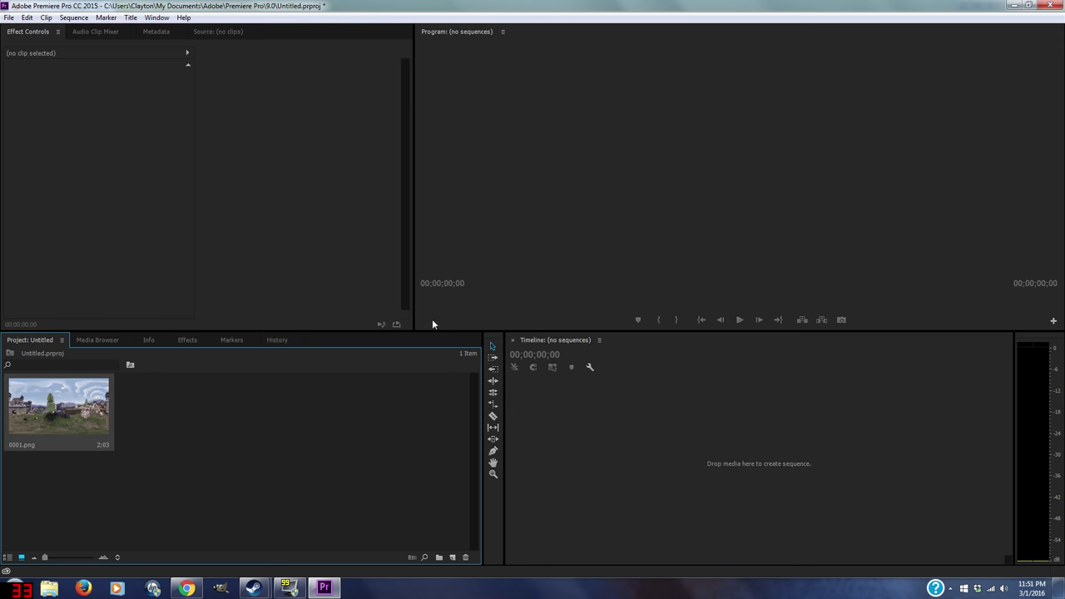
pyautogui.moveTo(58, 408); pyautogui.dragTo(568, 419)
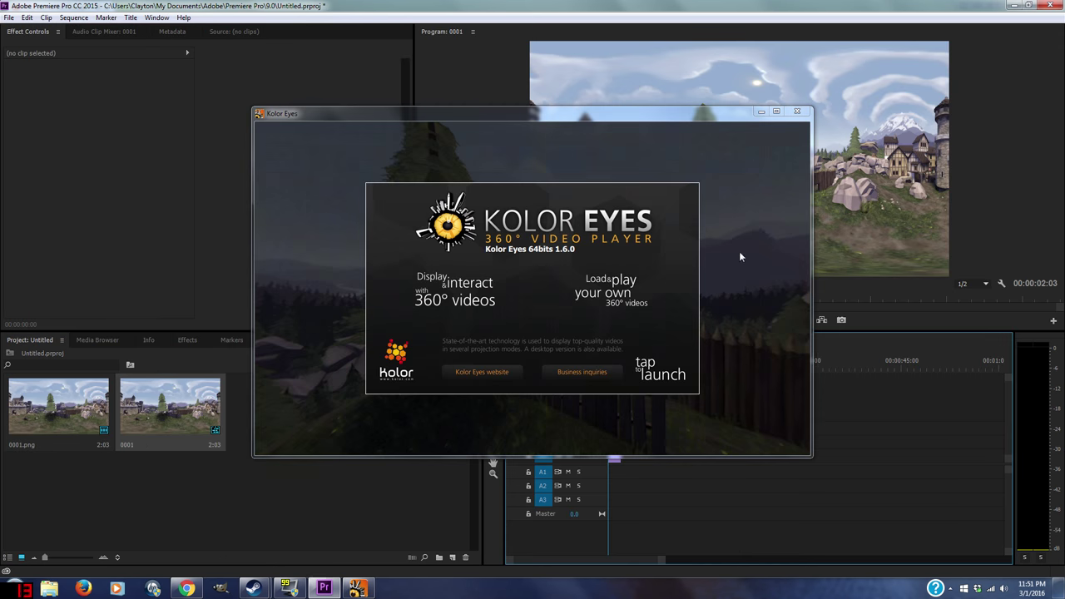
pyautogui.hotkey('alt', 'F4')
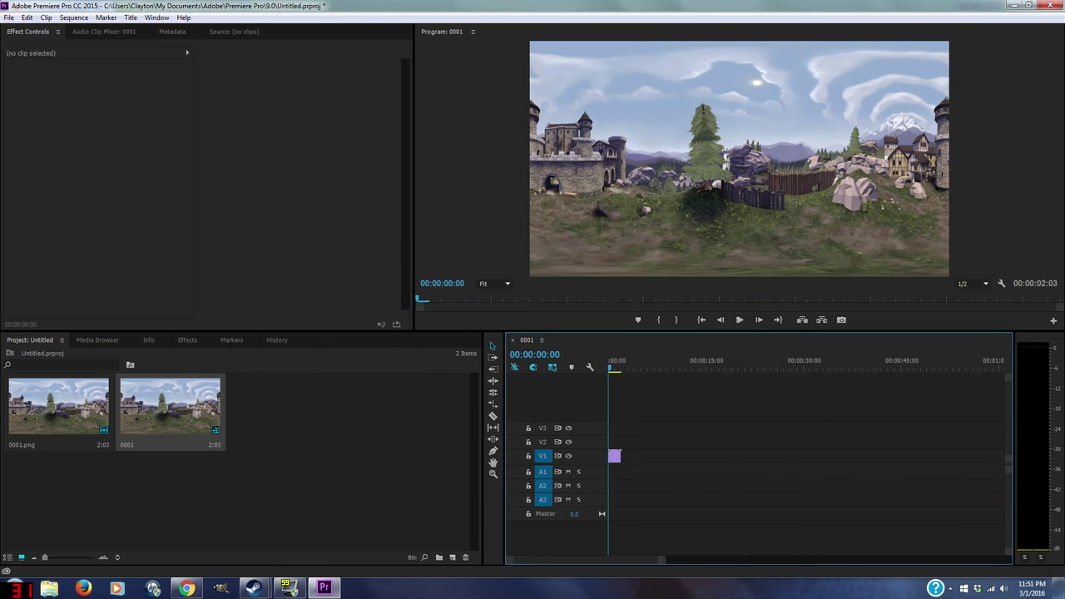
pyautogui.click(618, 367)
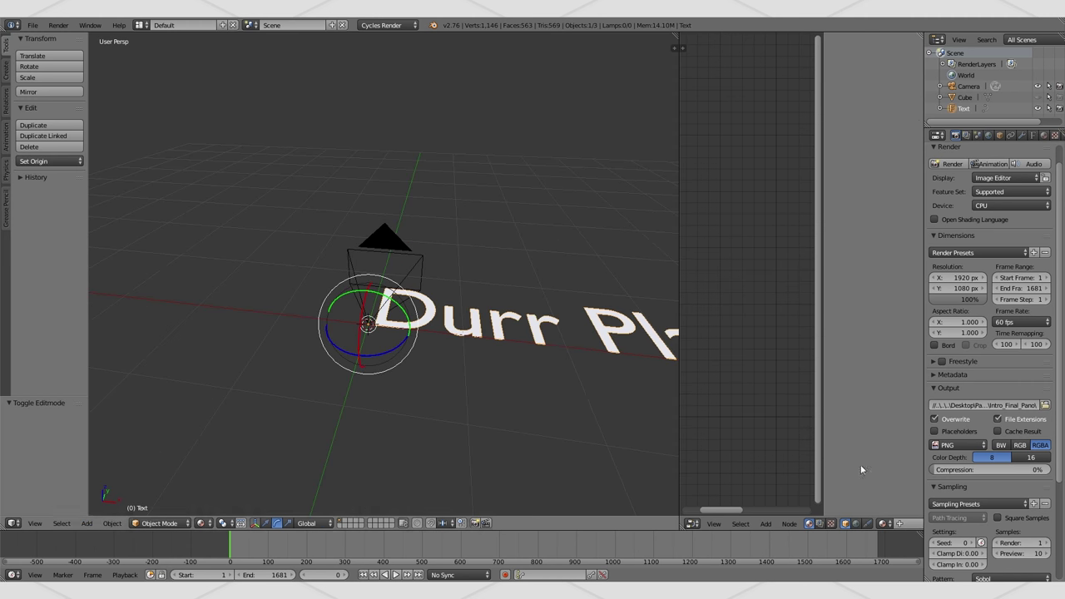
pyautogui.press('KP_3')
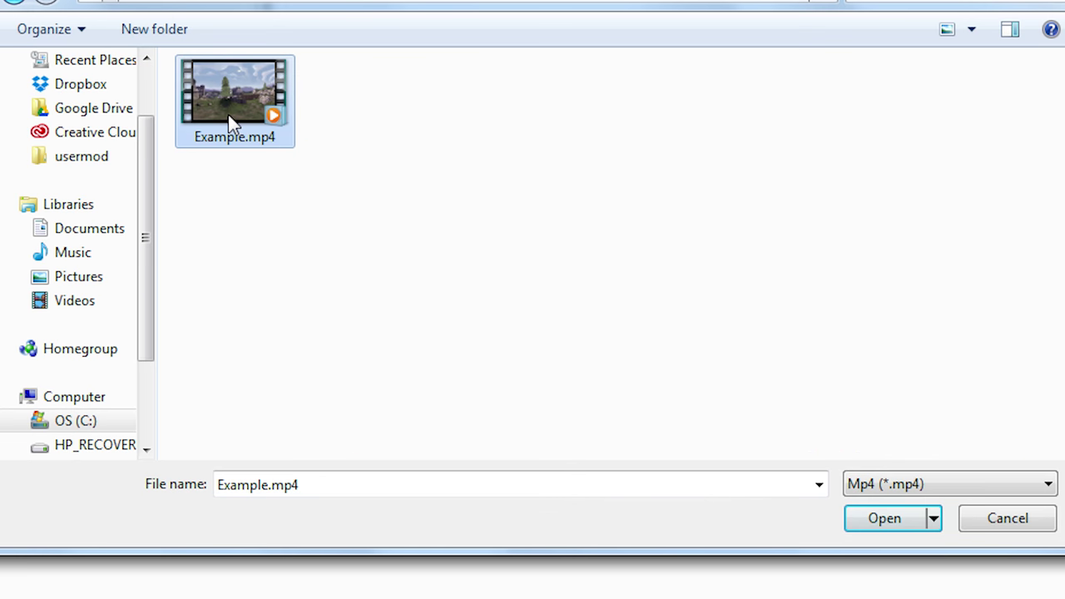
# In the 360 Video Metadata Tool, open Example.mp4, mark it as Spherical and save it as Example_injected.mp4.
pyautogui.click(884, 519)
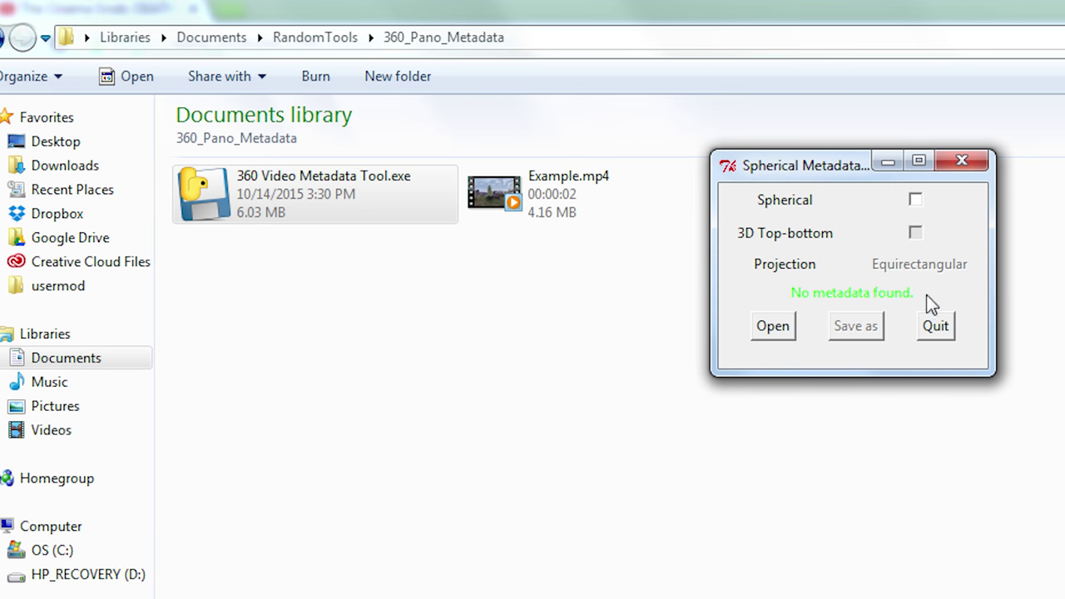
pyautogui.click(916, 200)
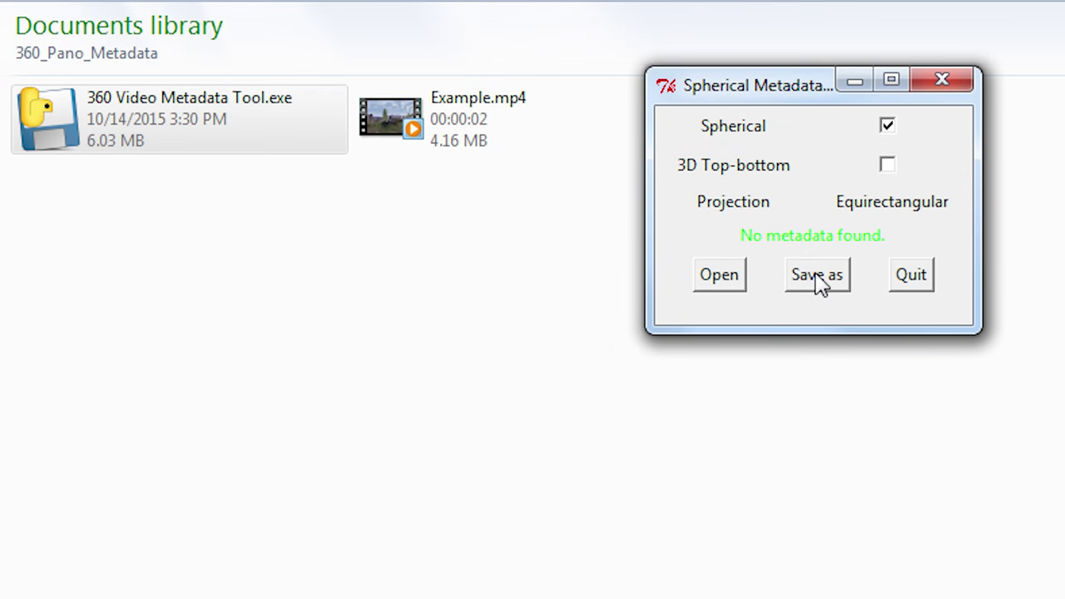
pyautogui.click(855, 326)
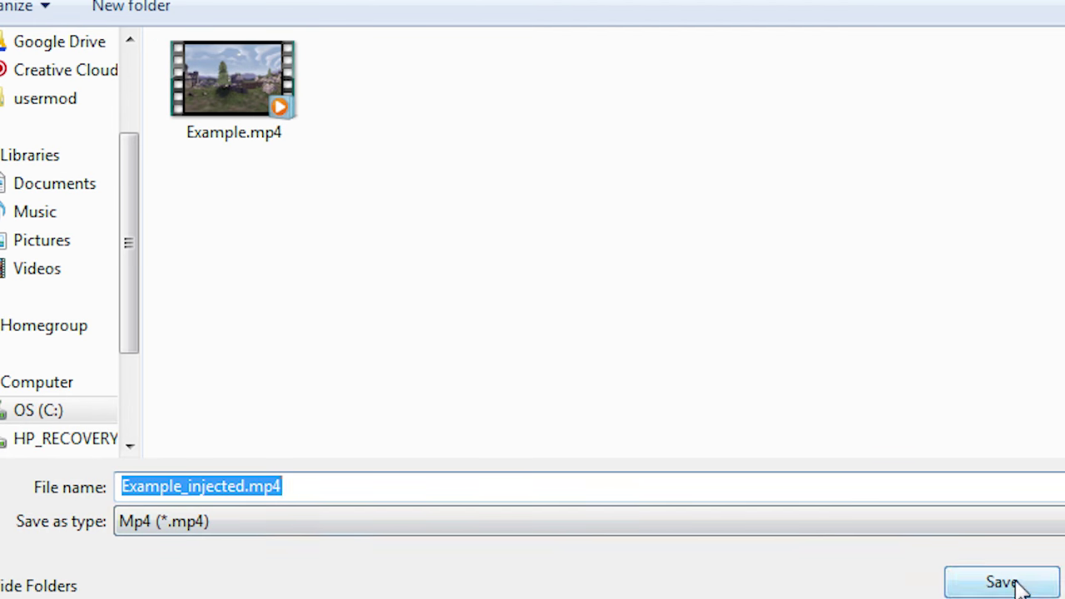
pyautogui.click(1002, 581)
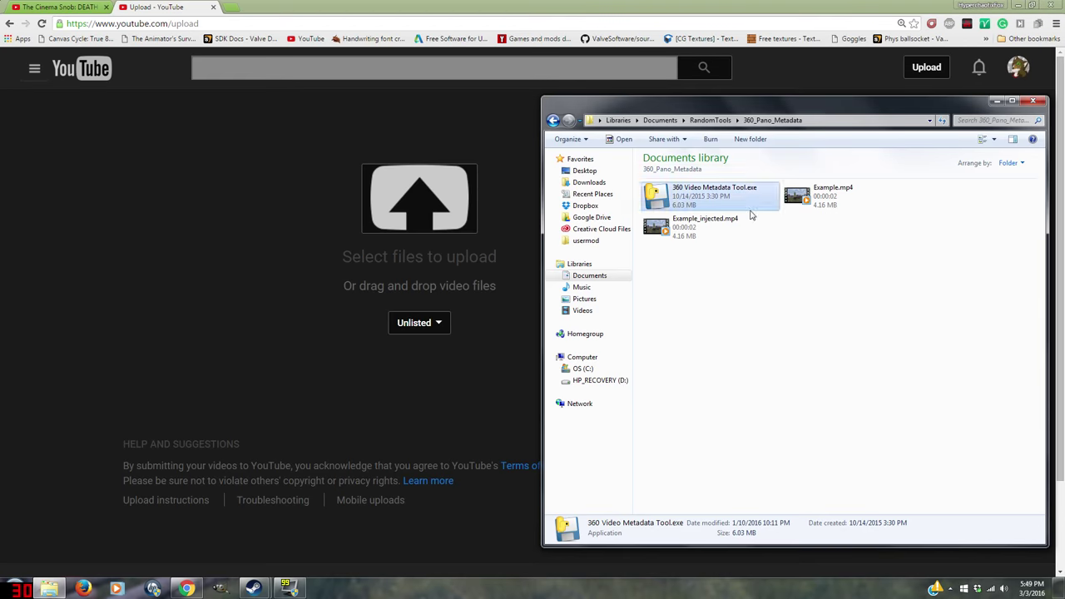
# Upload Example_injected.mp4 to YouTube as an unlisted video, then pause its playback and look around the 360-degree scene.
pyautogui.moveTo(749, 214); pyautogui.dragTo(424, 241)
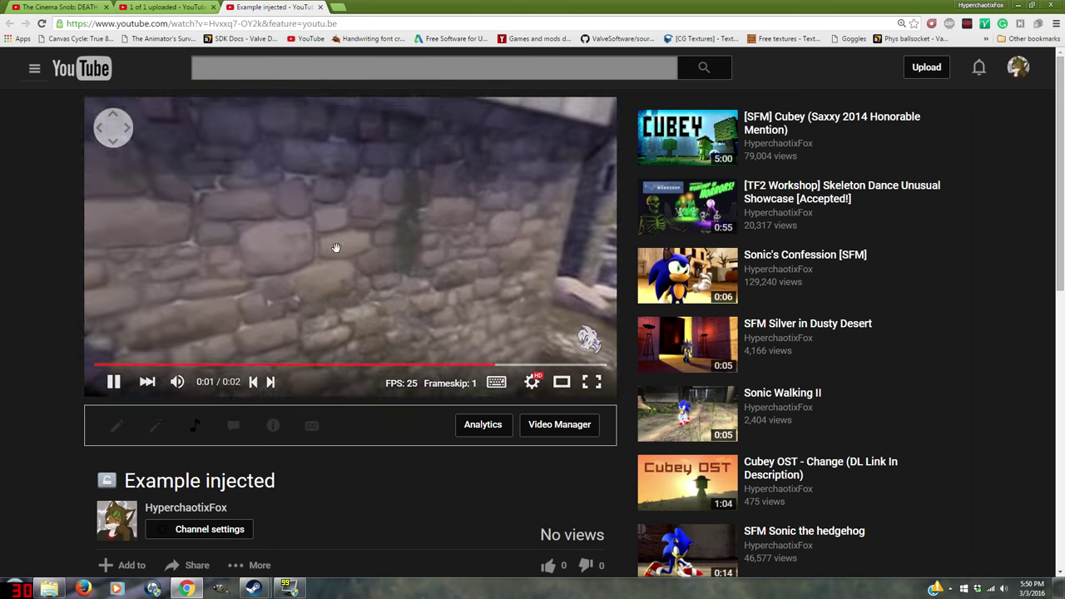
pyautogui.click(257, 310)
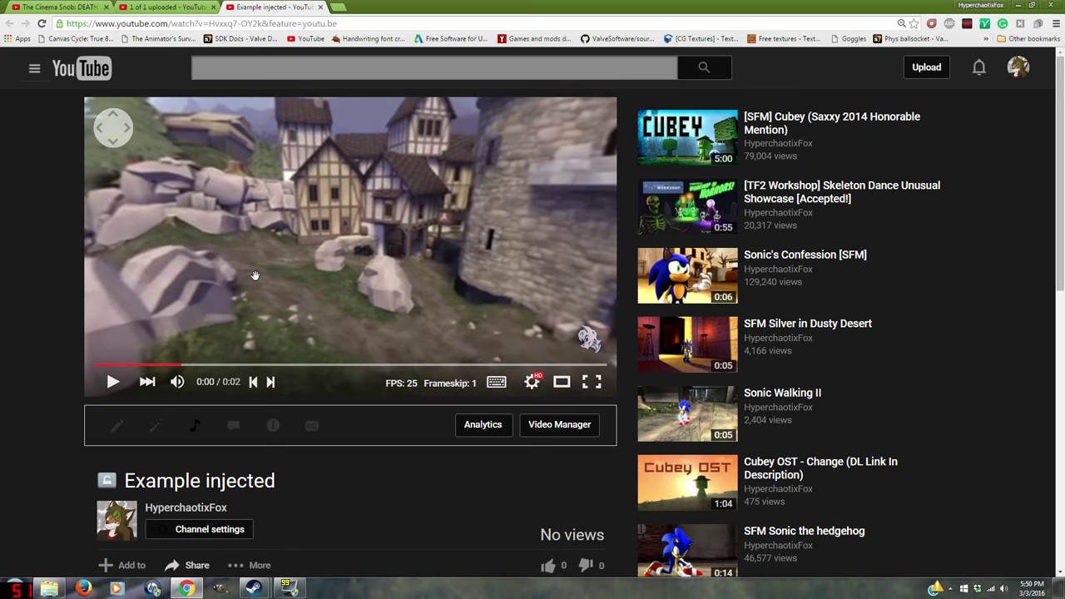
pyautogui.moveTo(255, 276); pyautogui.dragTo(282, 297)
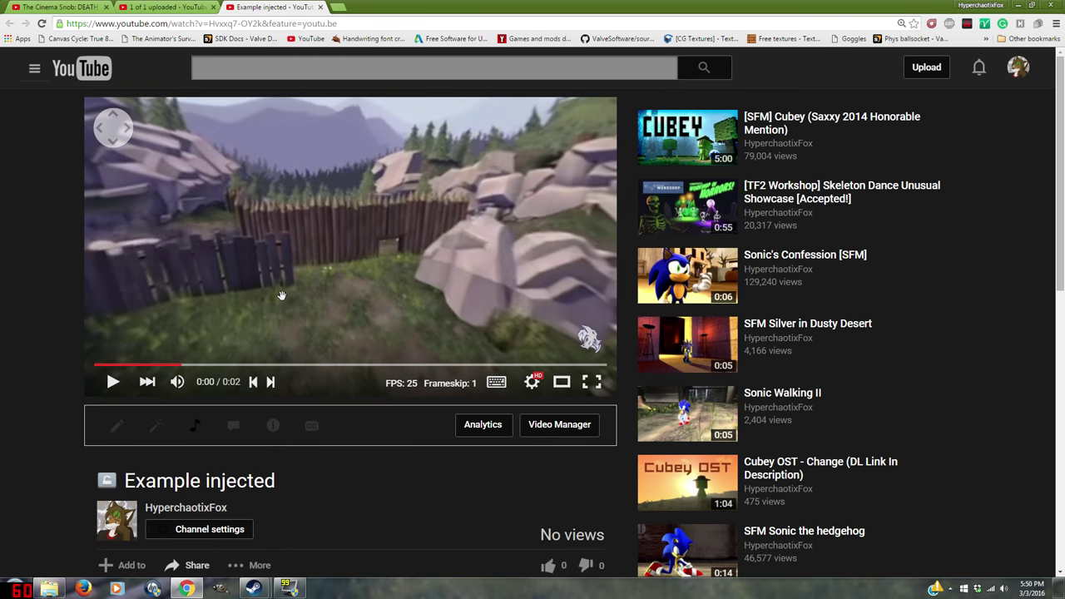